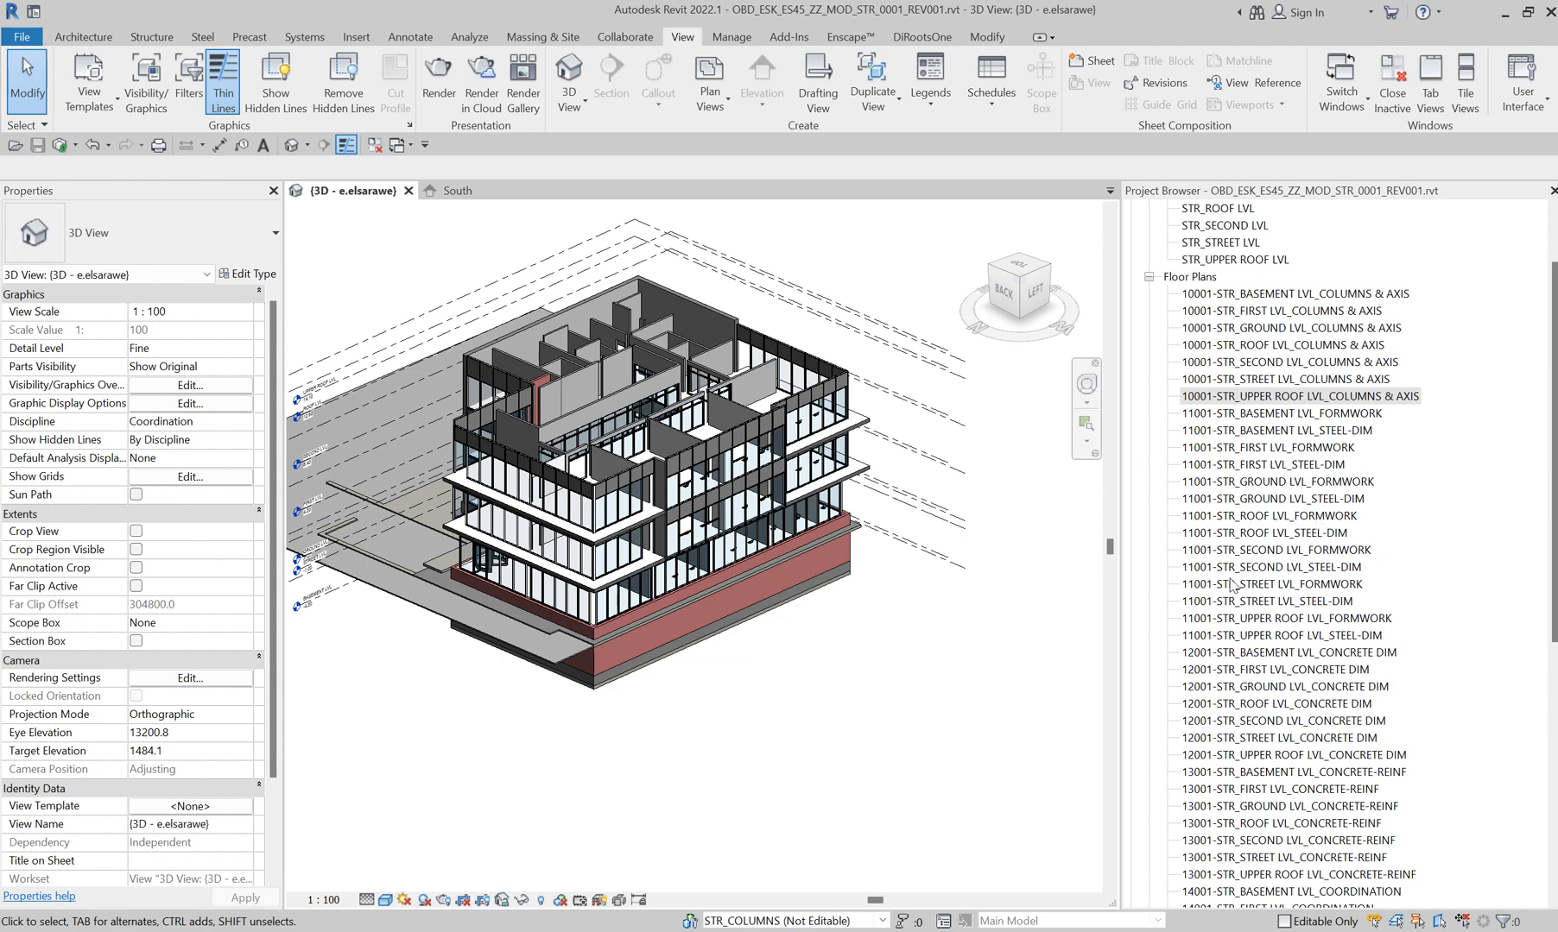
- Compare the Project Browser view organization of the OBD structural model with that of the Hettin Administrative Building drawings project
scroll(1248, 499, "up", 3)
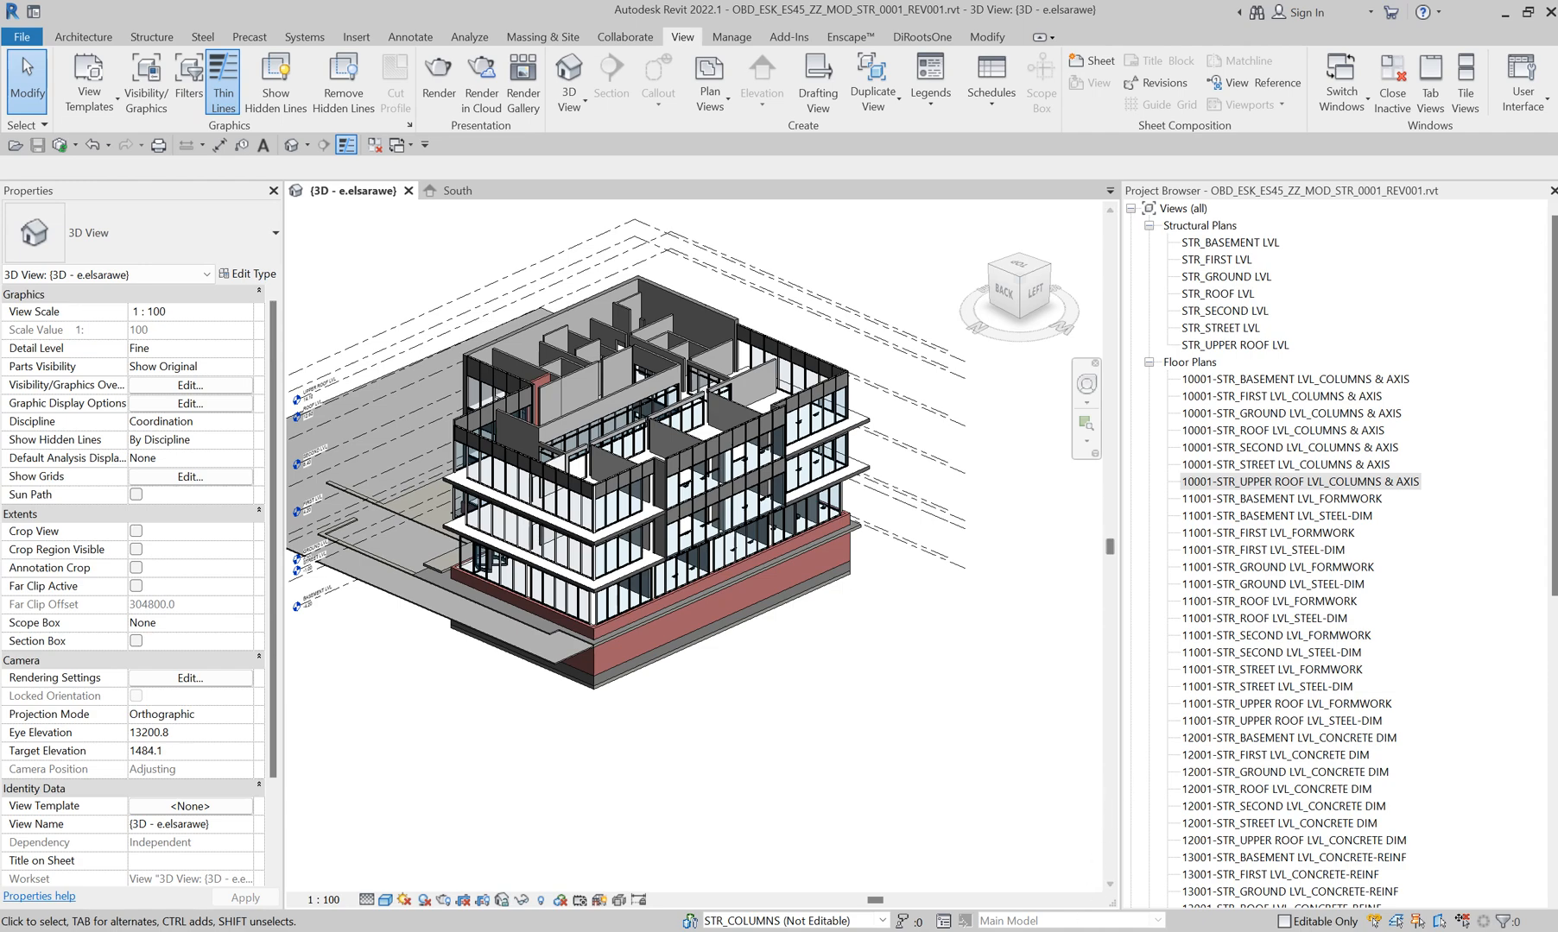
left_click(1172, 841)
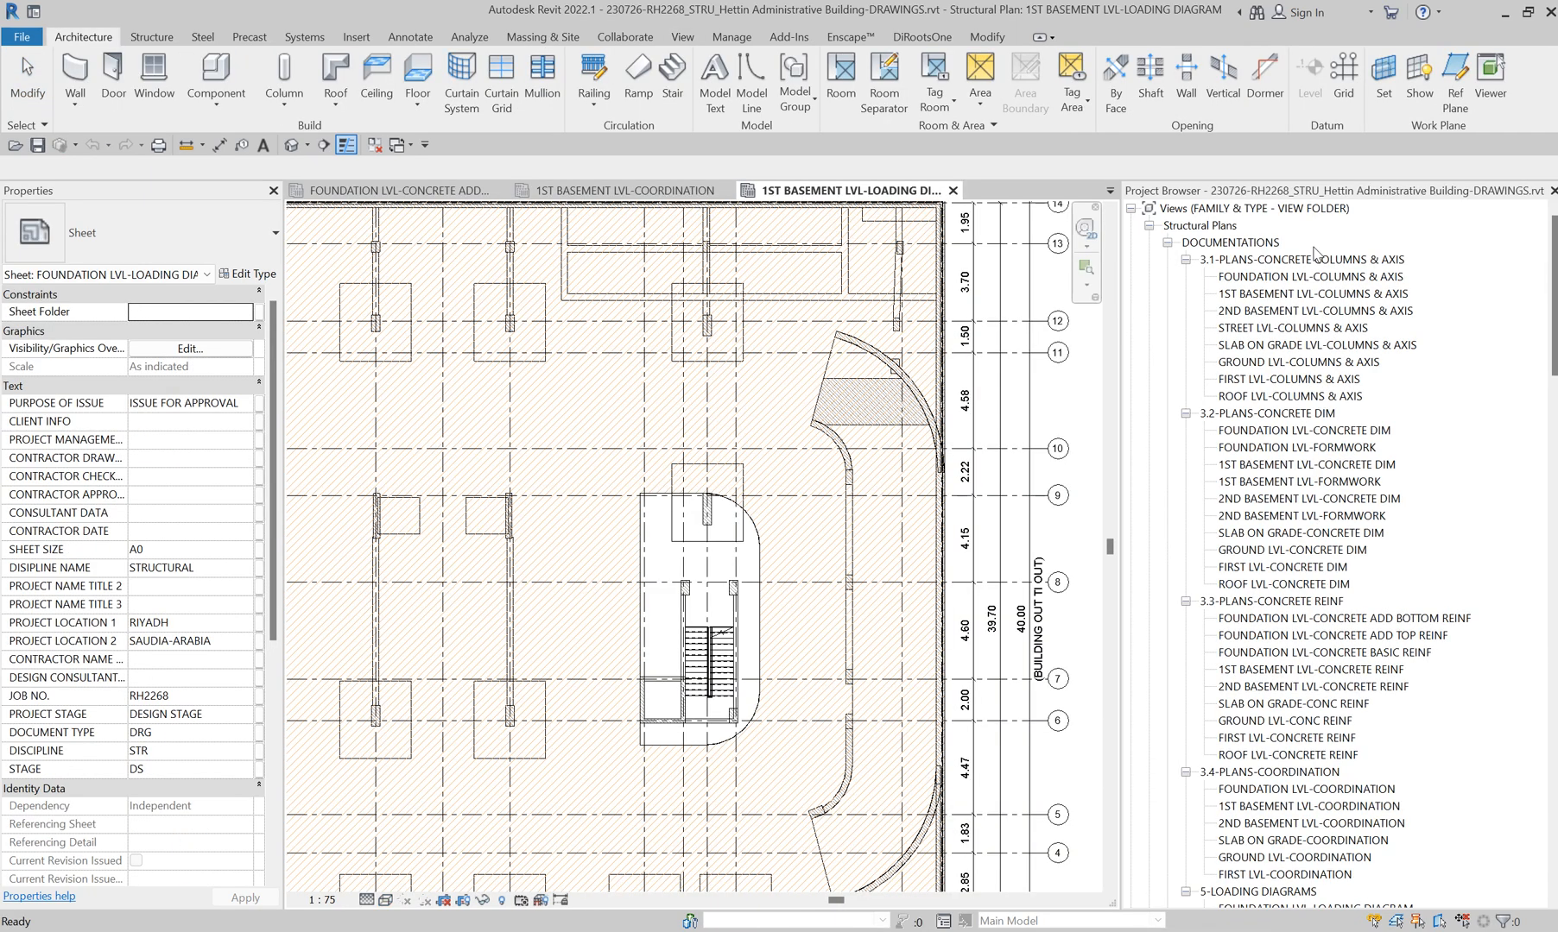
left_click(1209, 244)
scroll(1313, 345, "down", 6)
scroll(1321, 441, "down", 3)
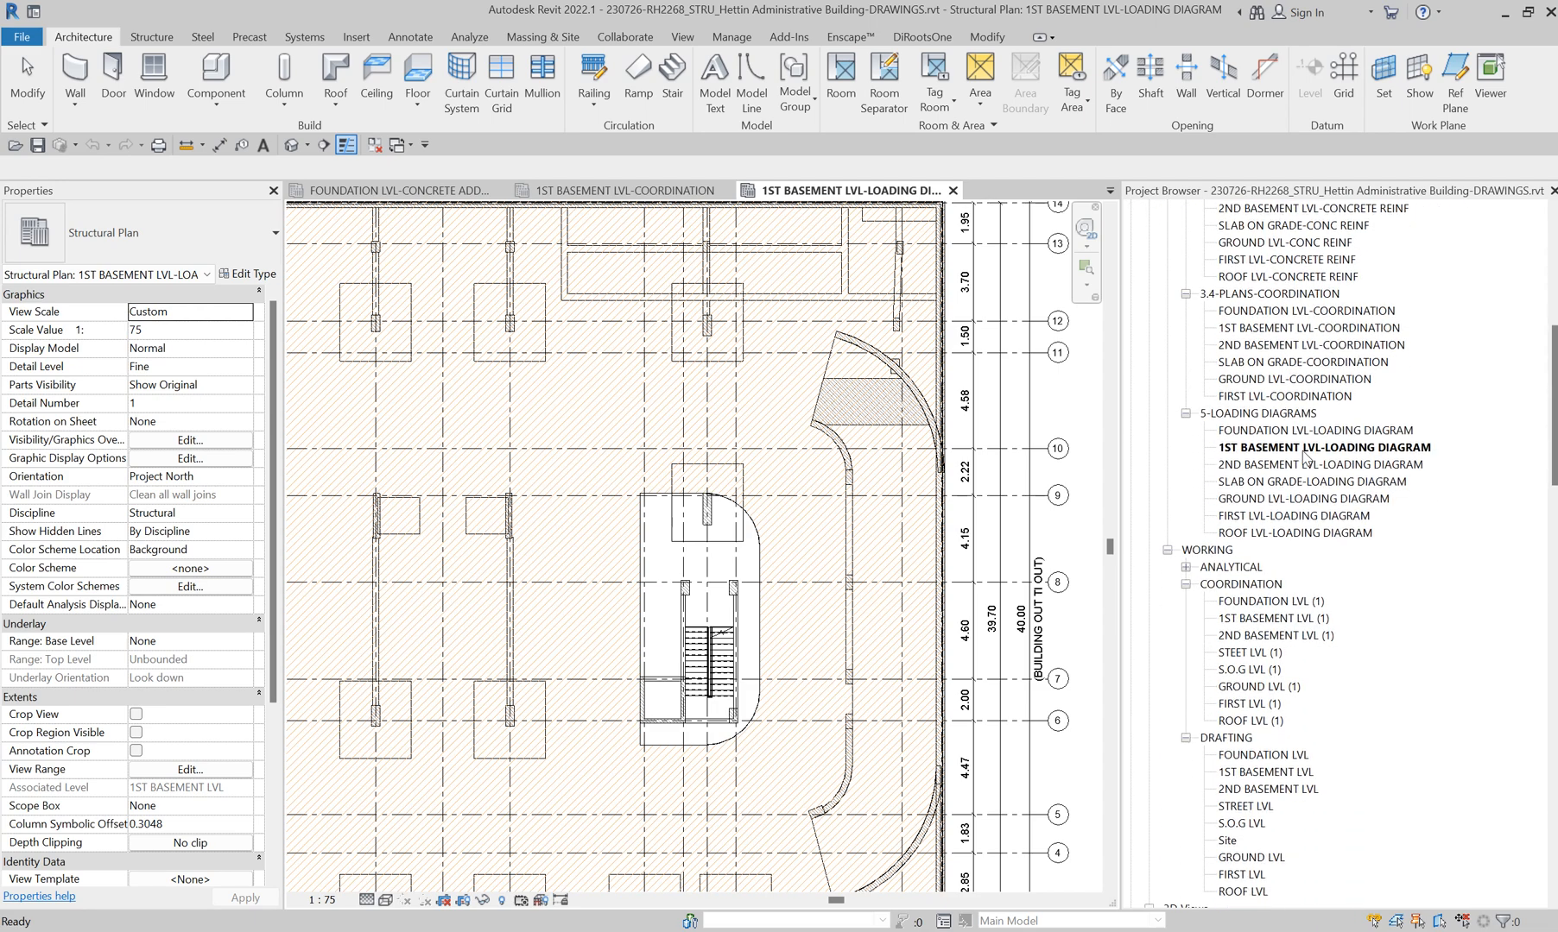
left_click(1226, 552)
scroll(1241, 562, "down", 3)
scroll(1243, 557, "down", 2)
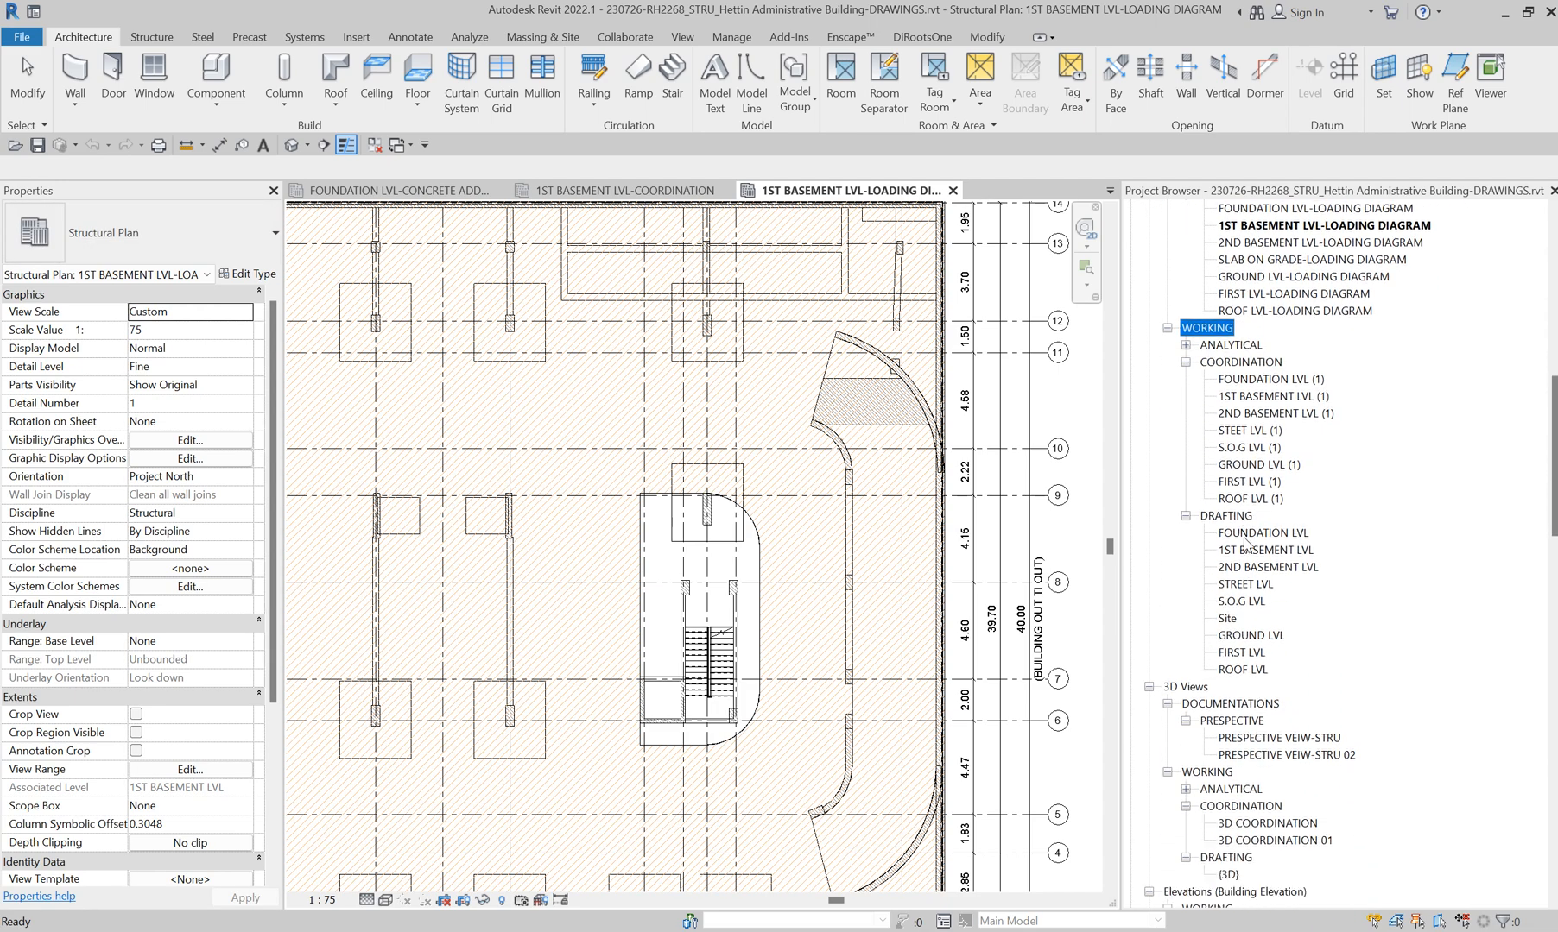
scroll(1263, 522, "down", 1)
scroll(1261, 518, "up", 12)
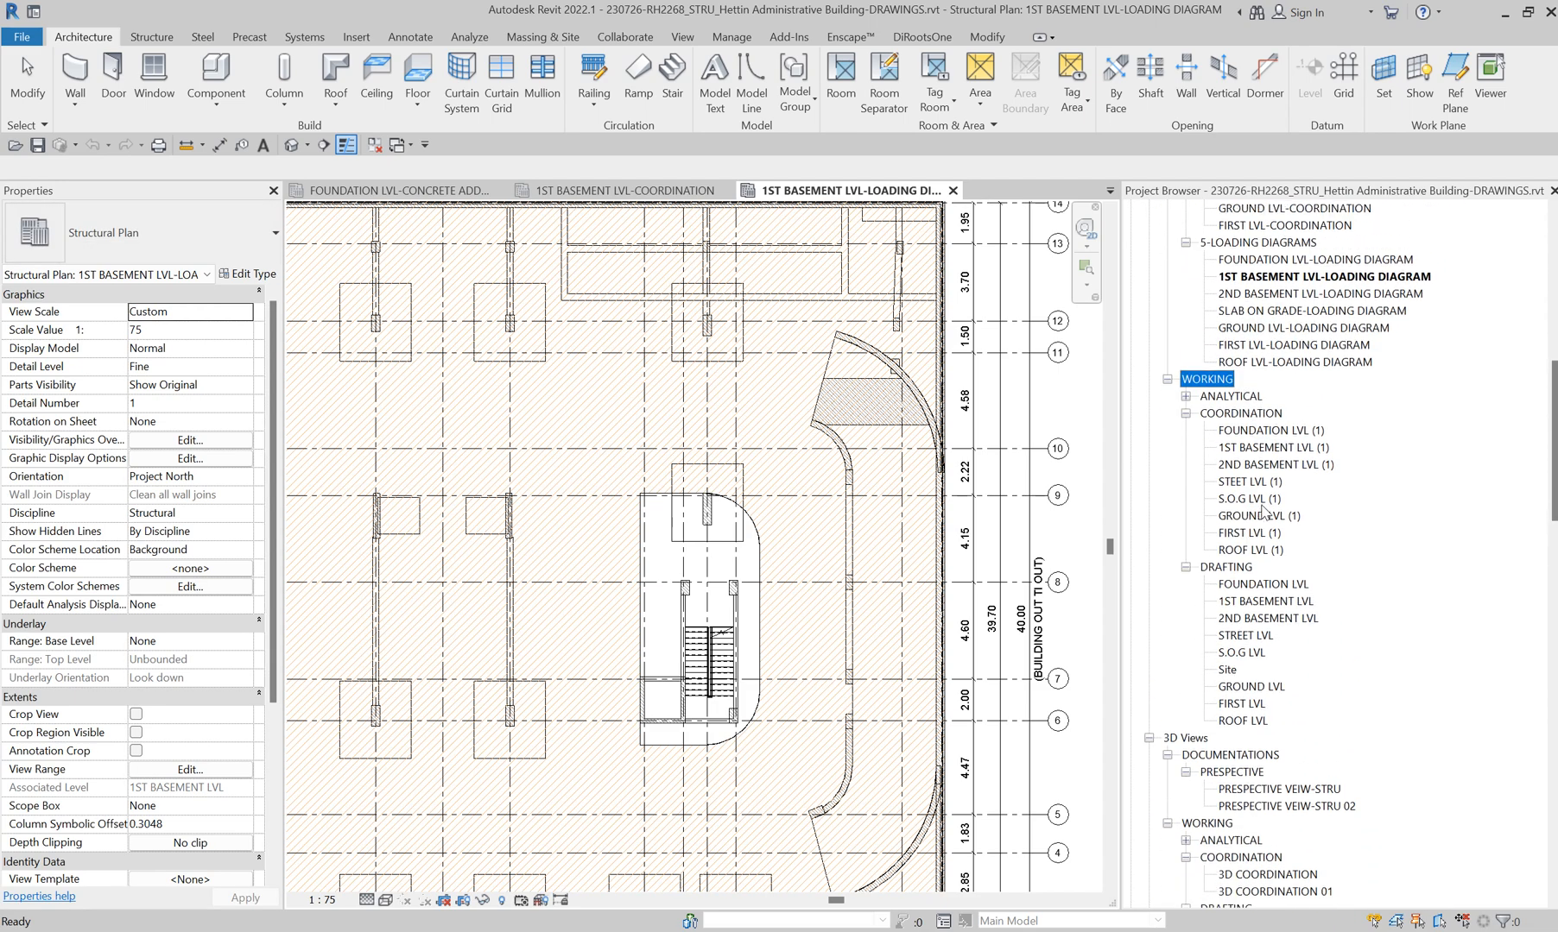
scroll(1258, 505, "up", 2)
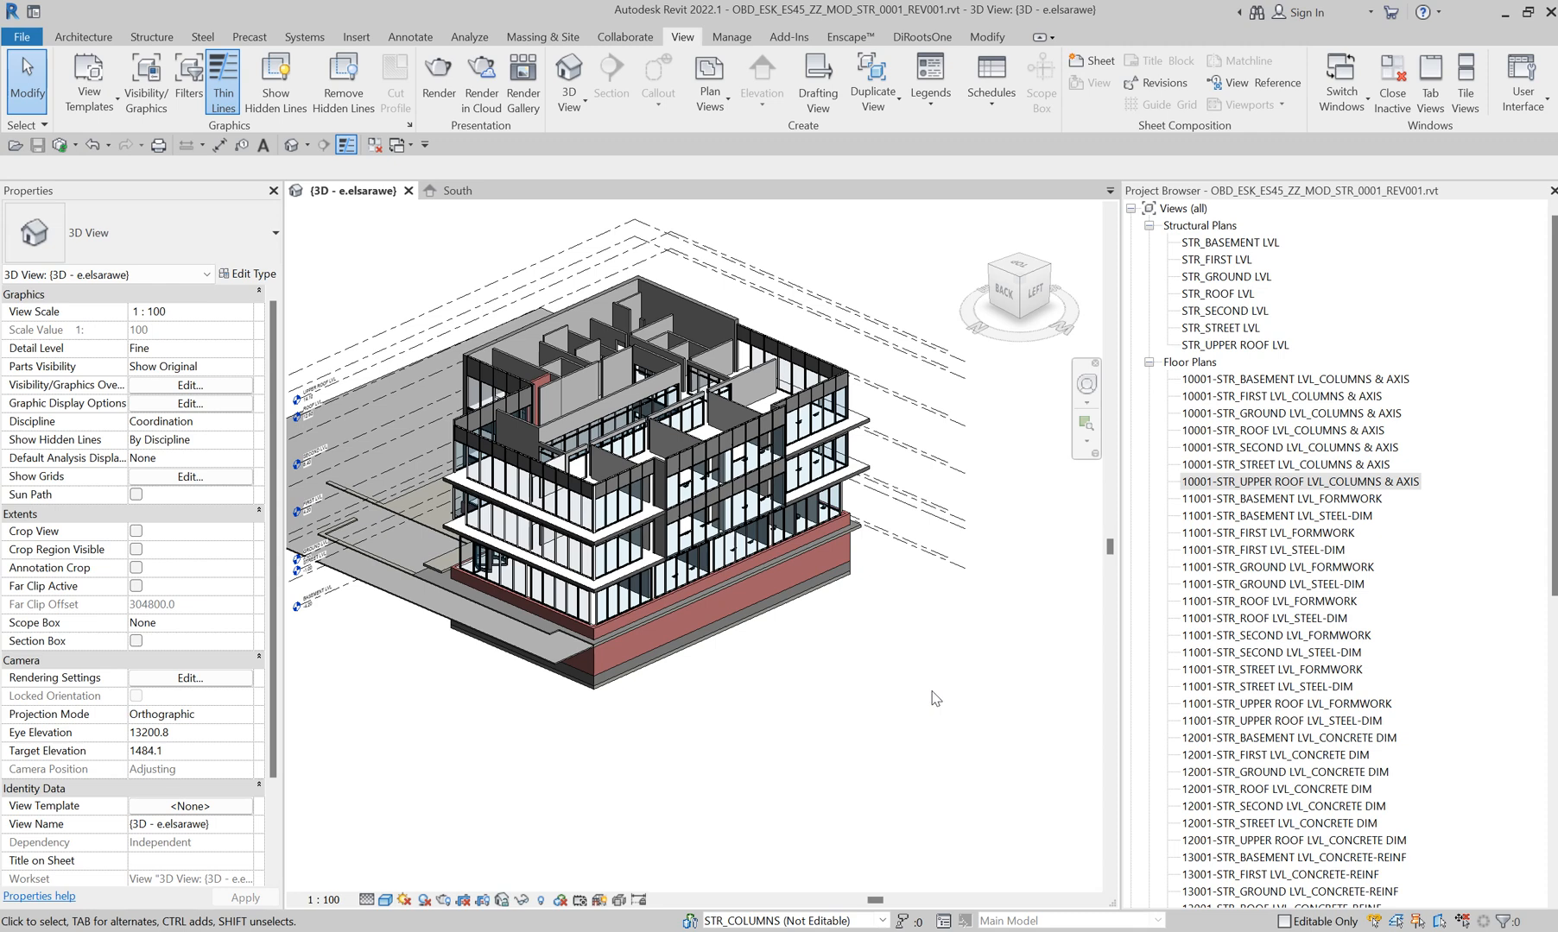
left_click(730, 38)
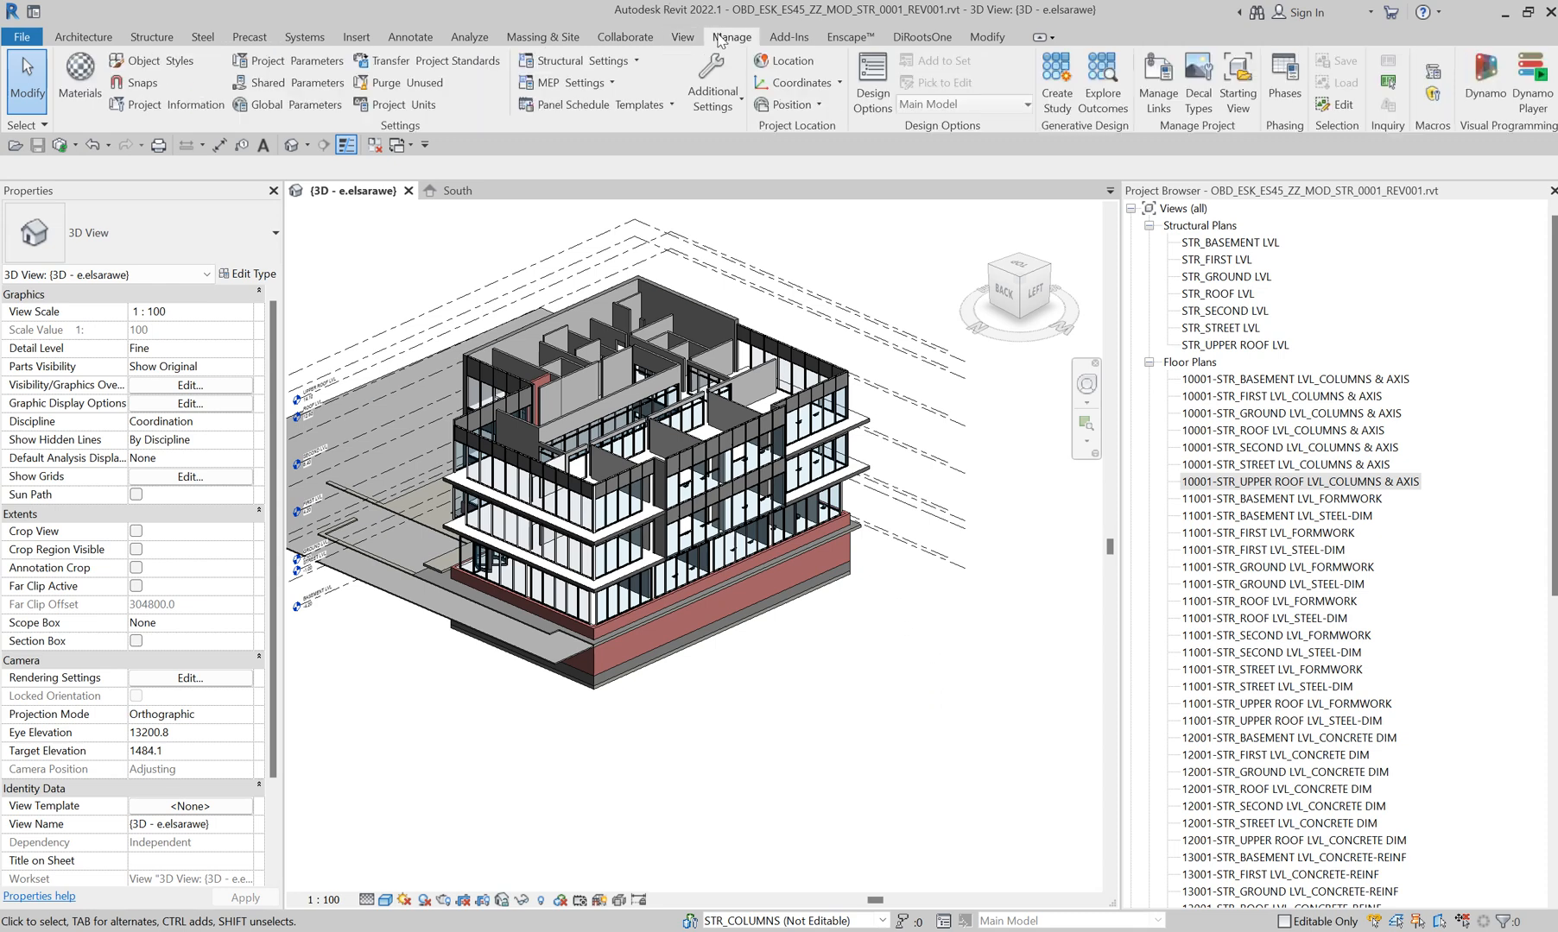
left_click(297, 62)
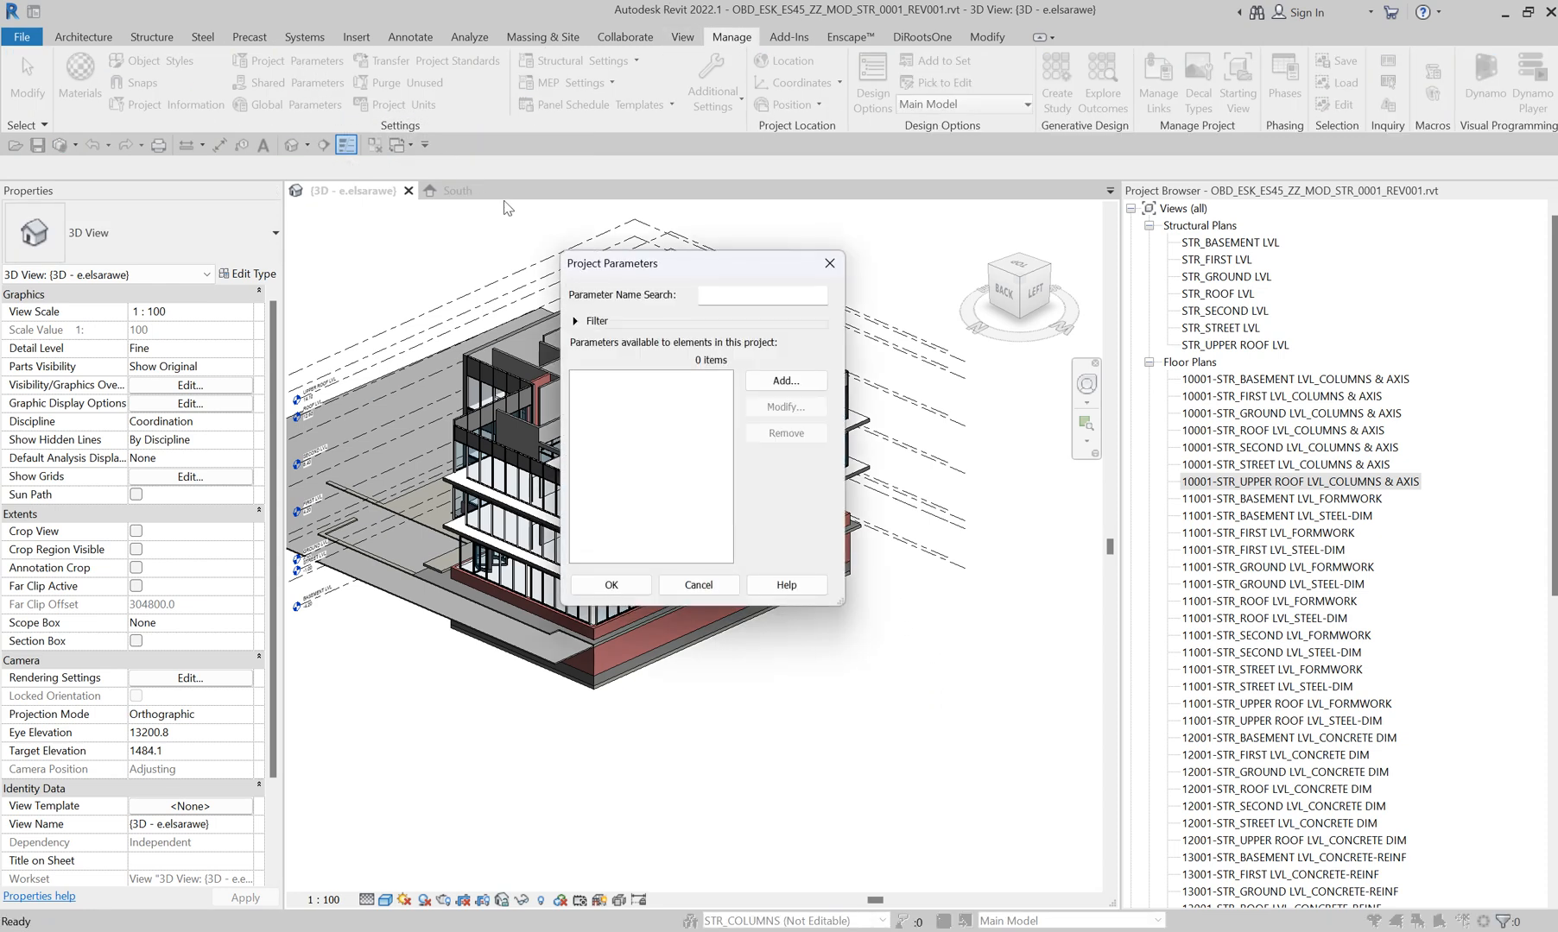
left_click(826, 265)
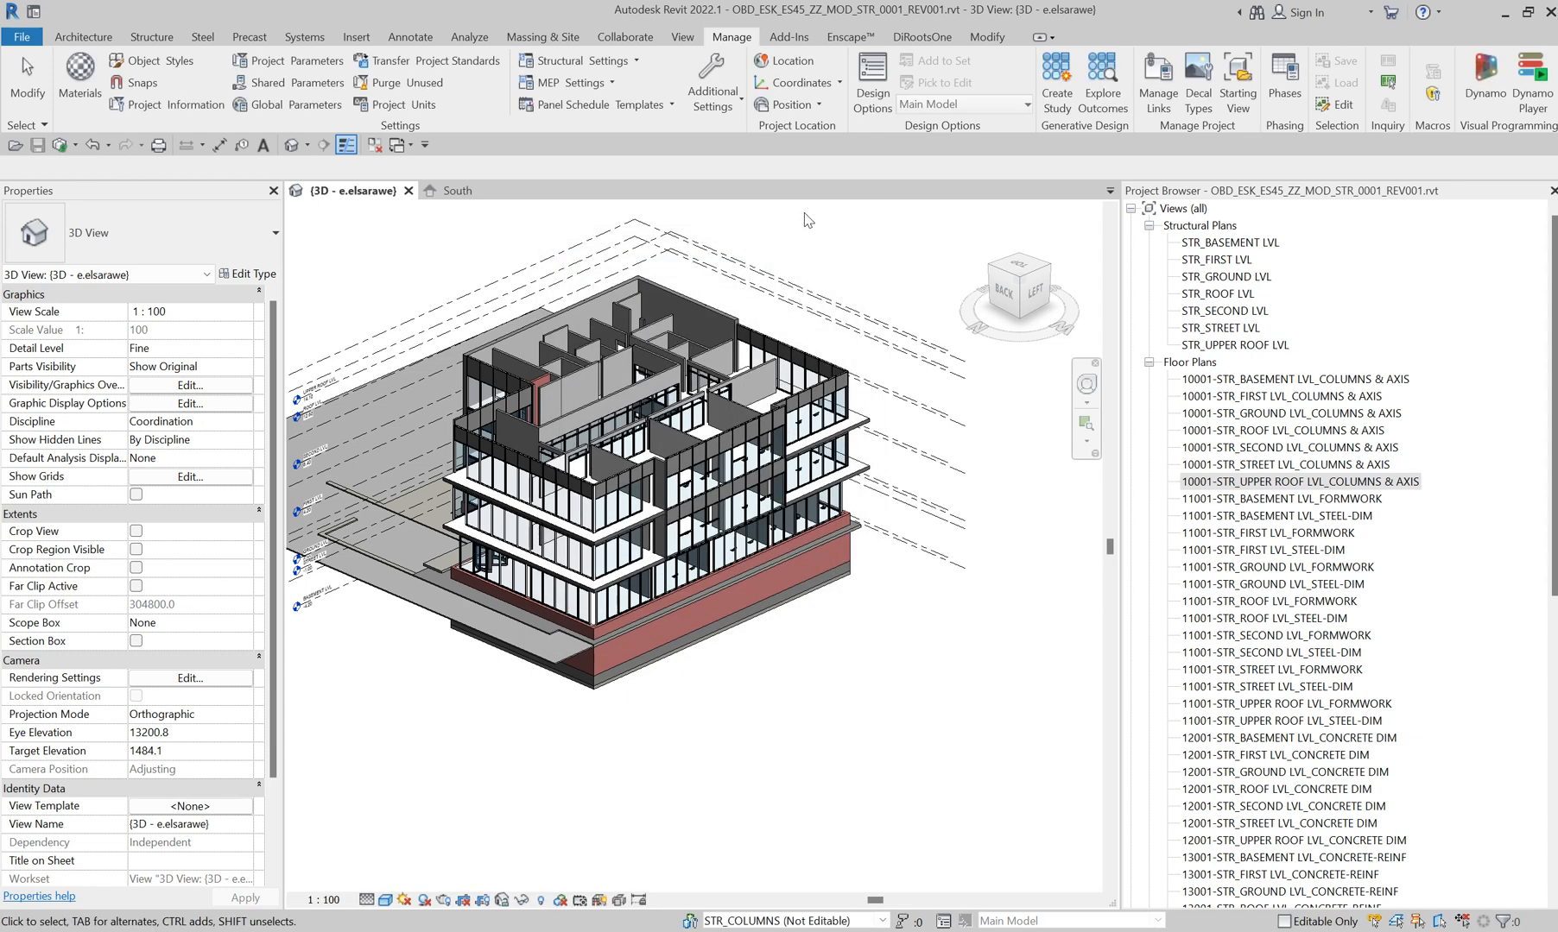
- Start a new shared parameter file and copy the path of the 07-PARAMETERS folder from File Explorer
left_click(314, 86)
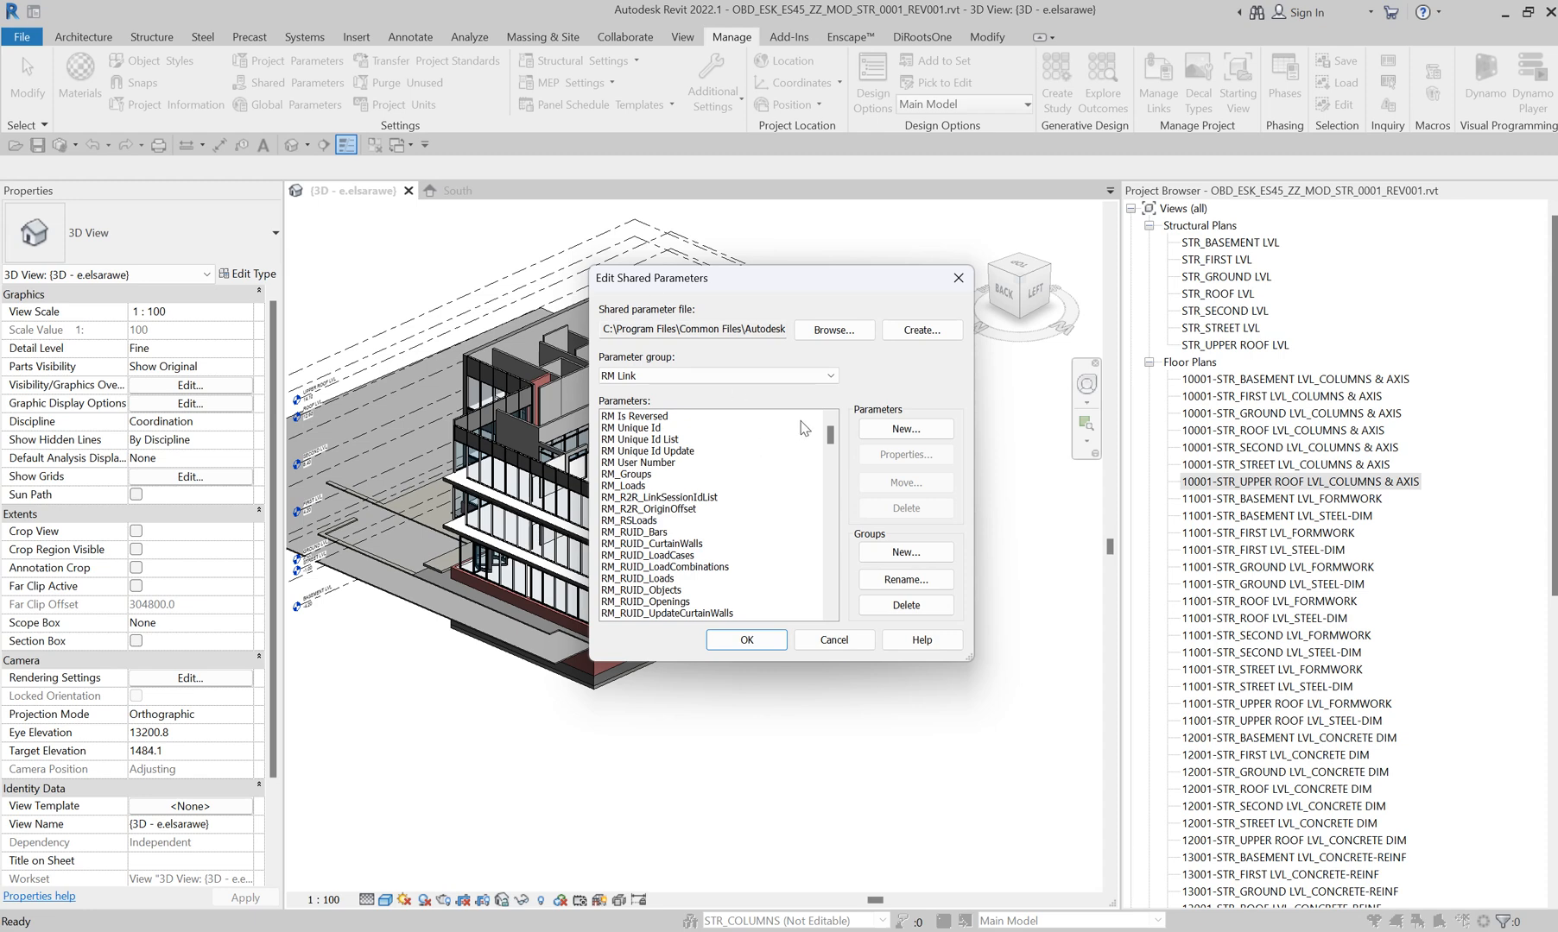
left_click(921, 329)
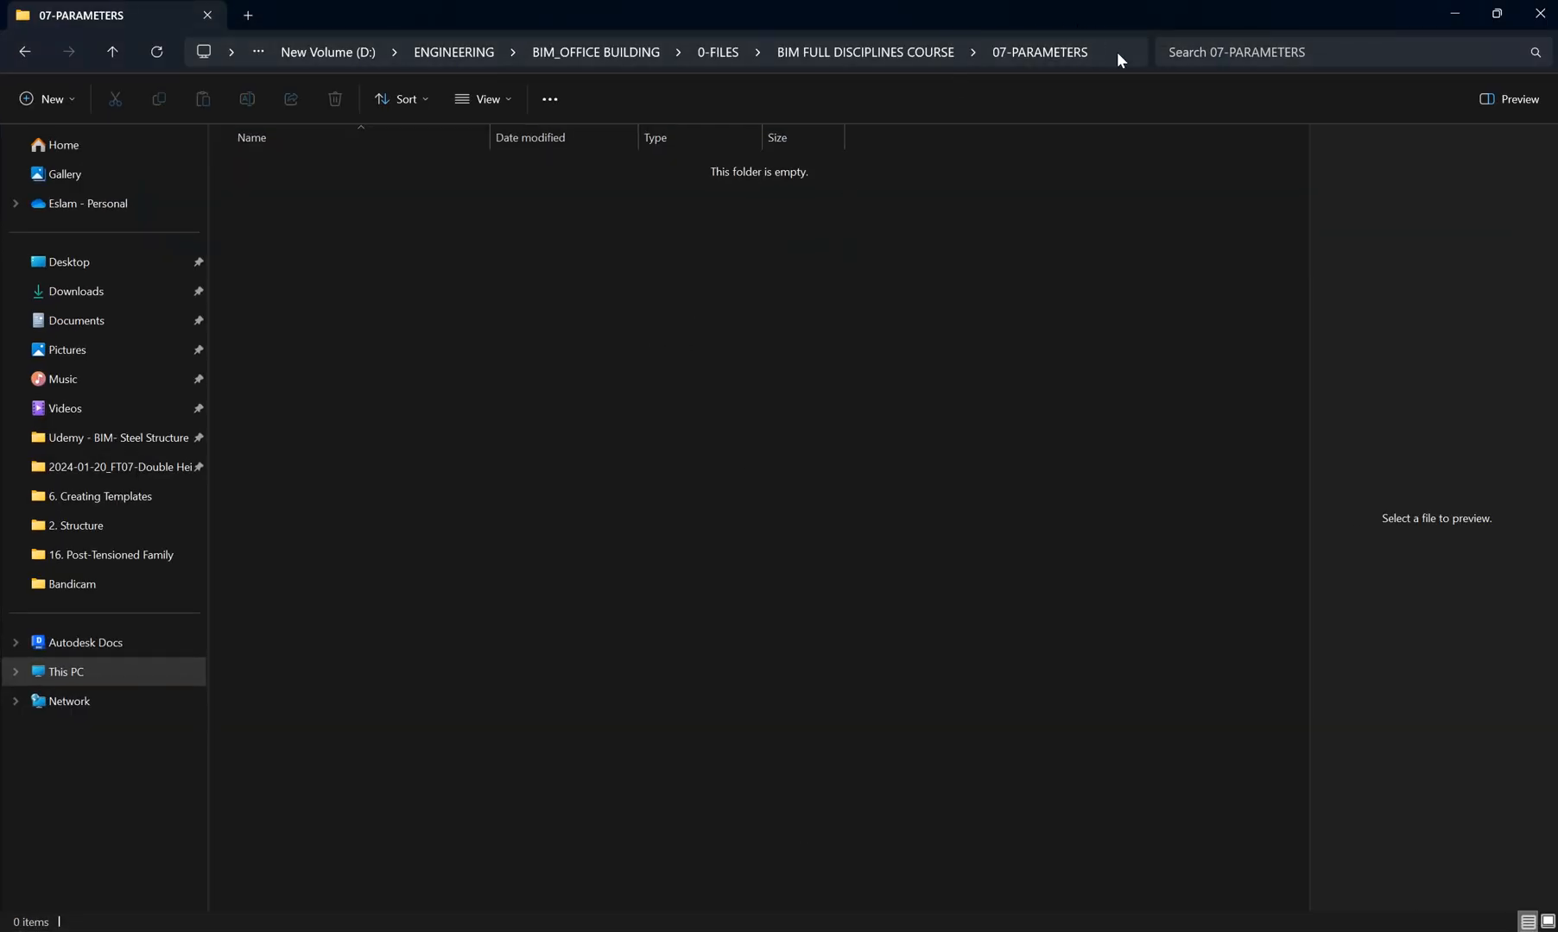
left_click(1115, 53)
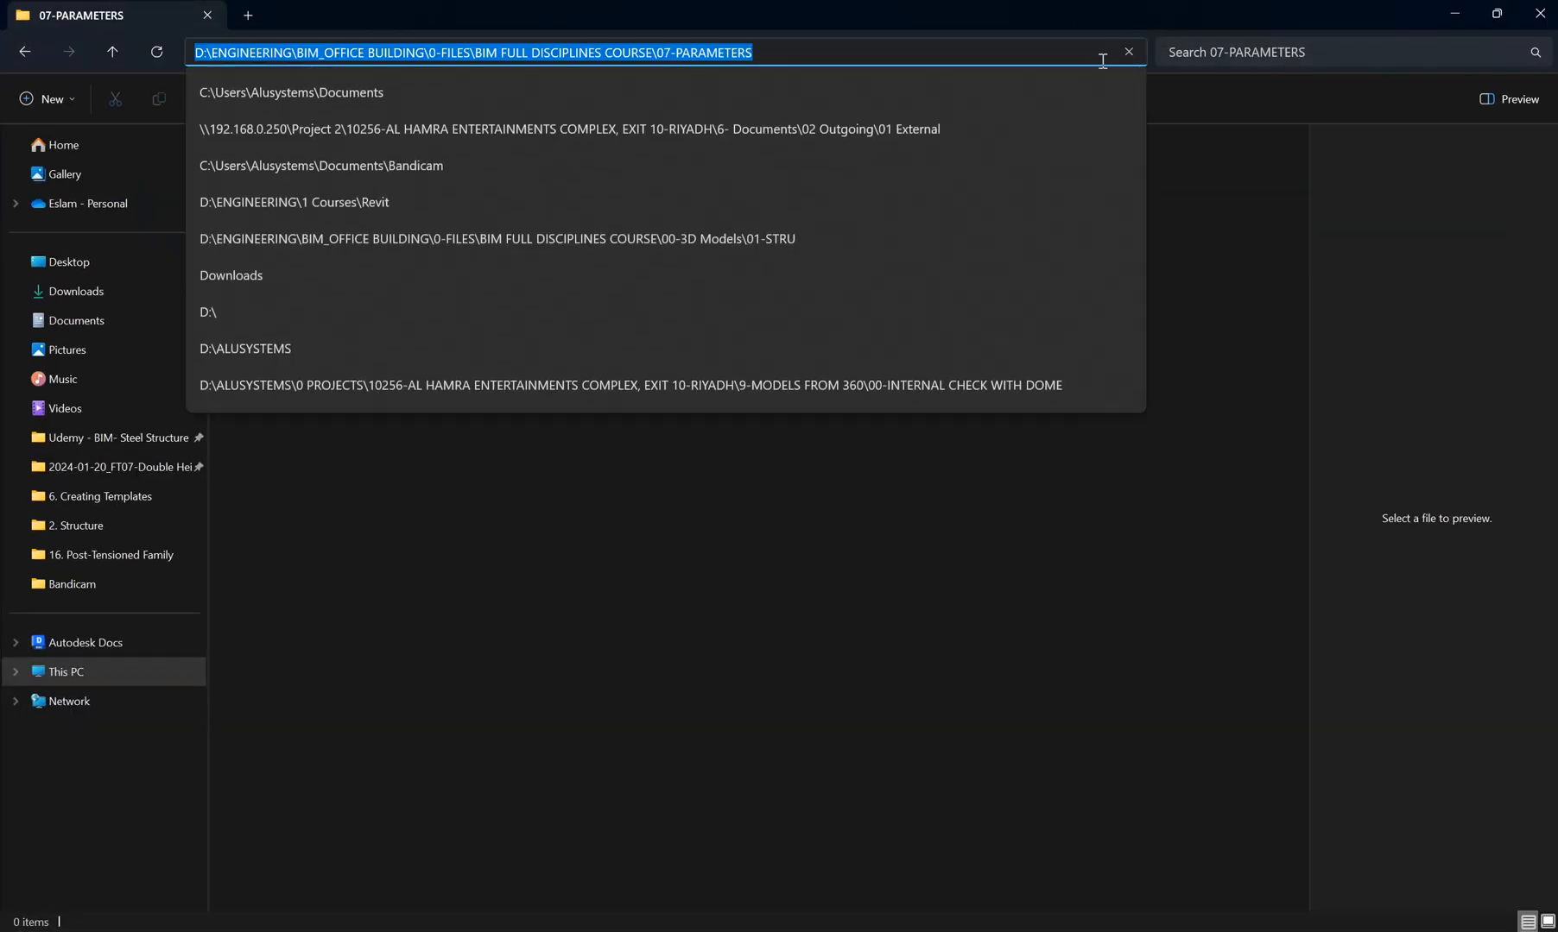
key("Escape")
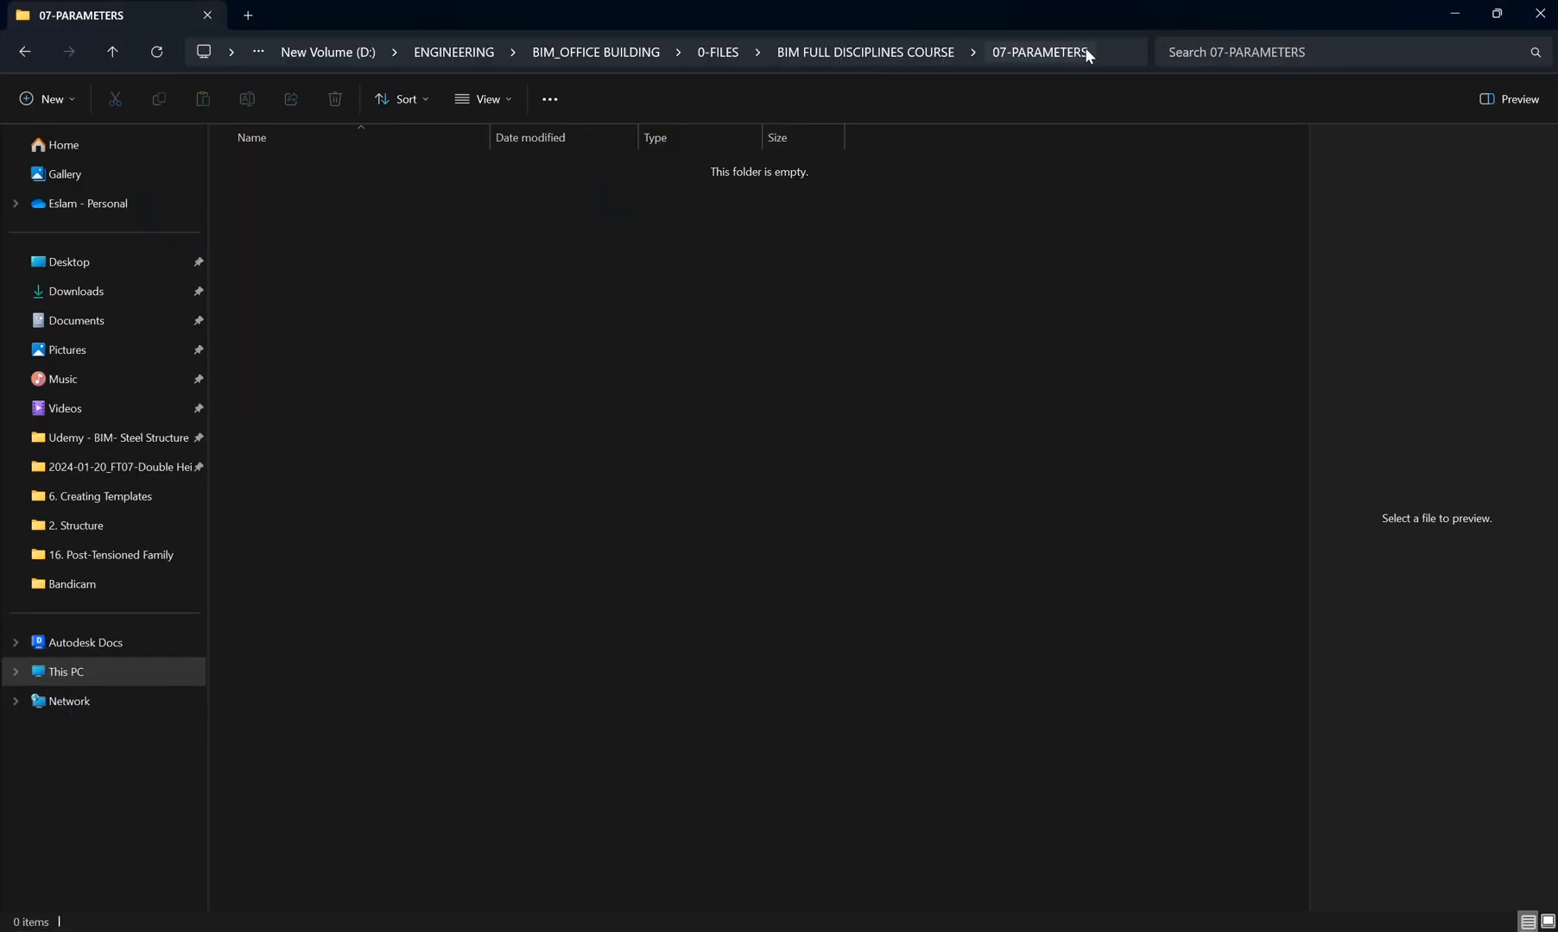
left_click(1454, 13)
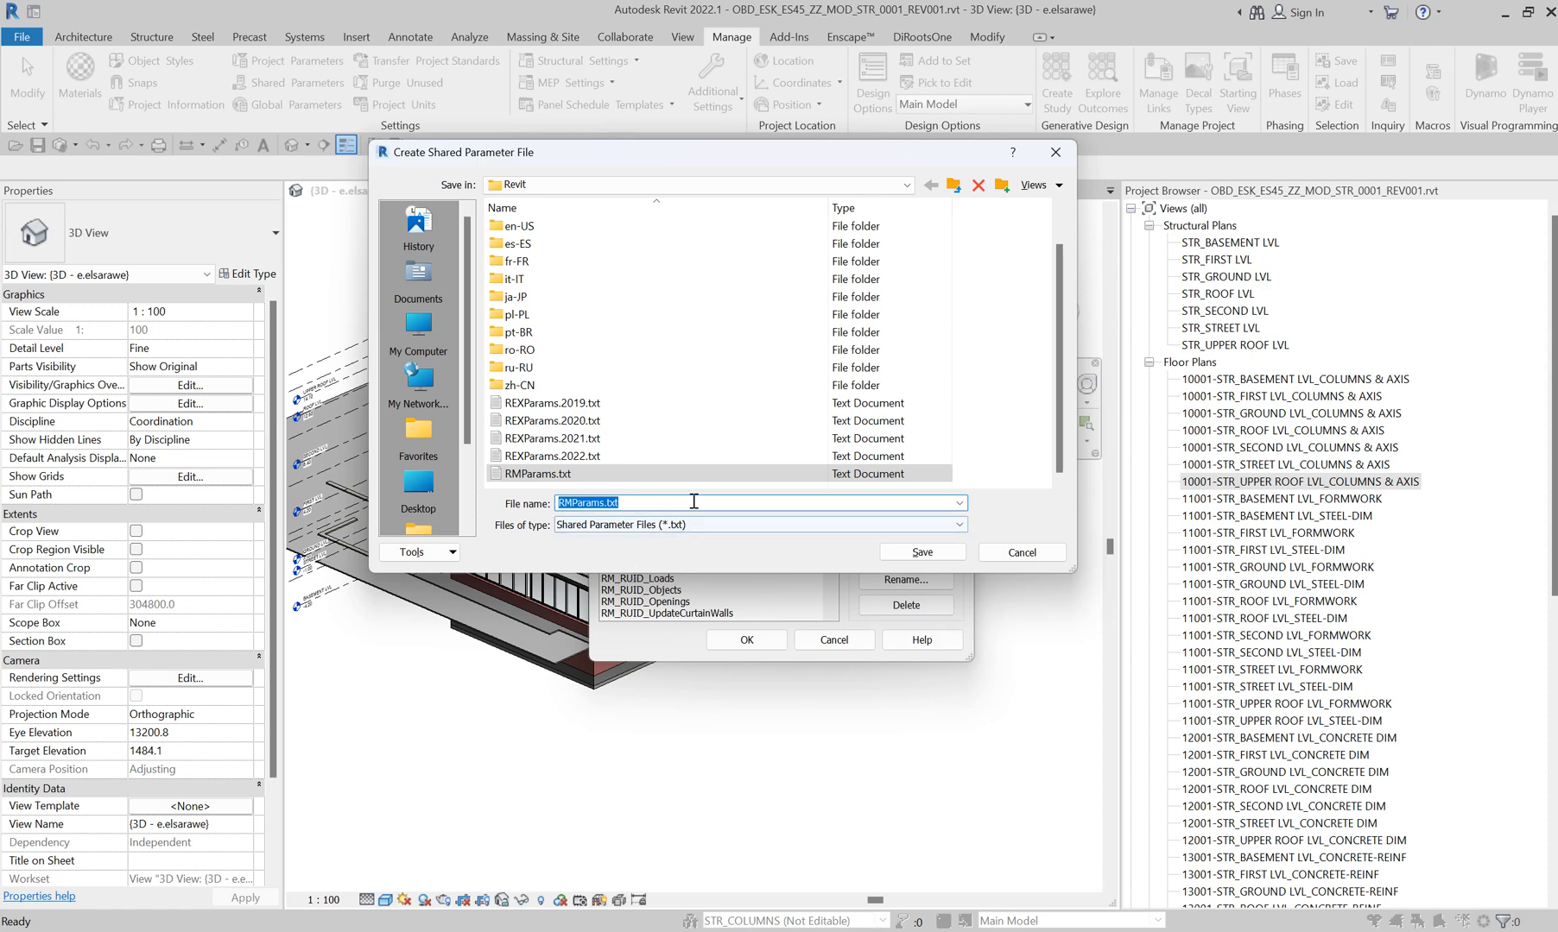
- Save the new shared parameter file as EG_STR_PARAMETERS in the 07-PARAMETERS folder
key("ctrl+v")
key("Return")
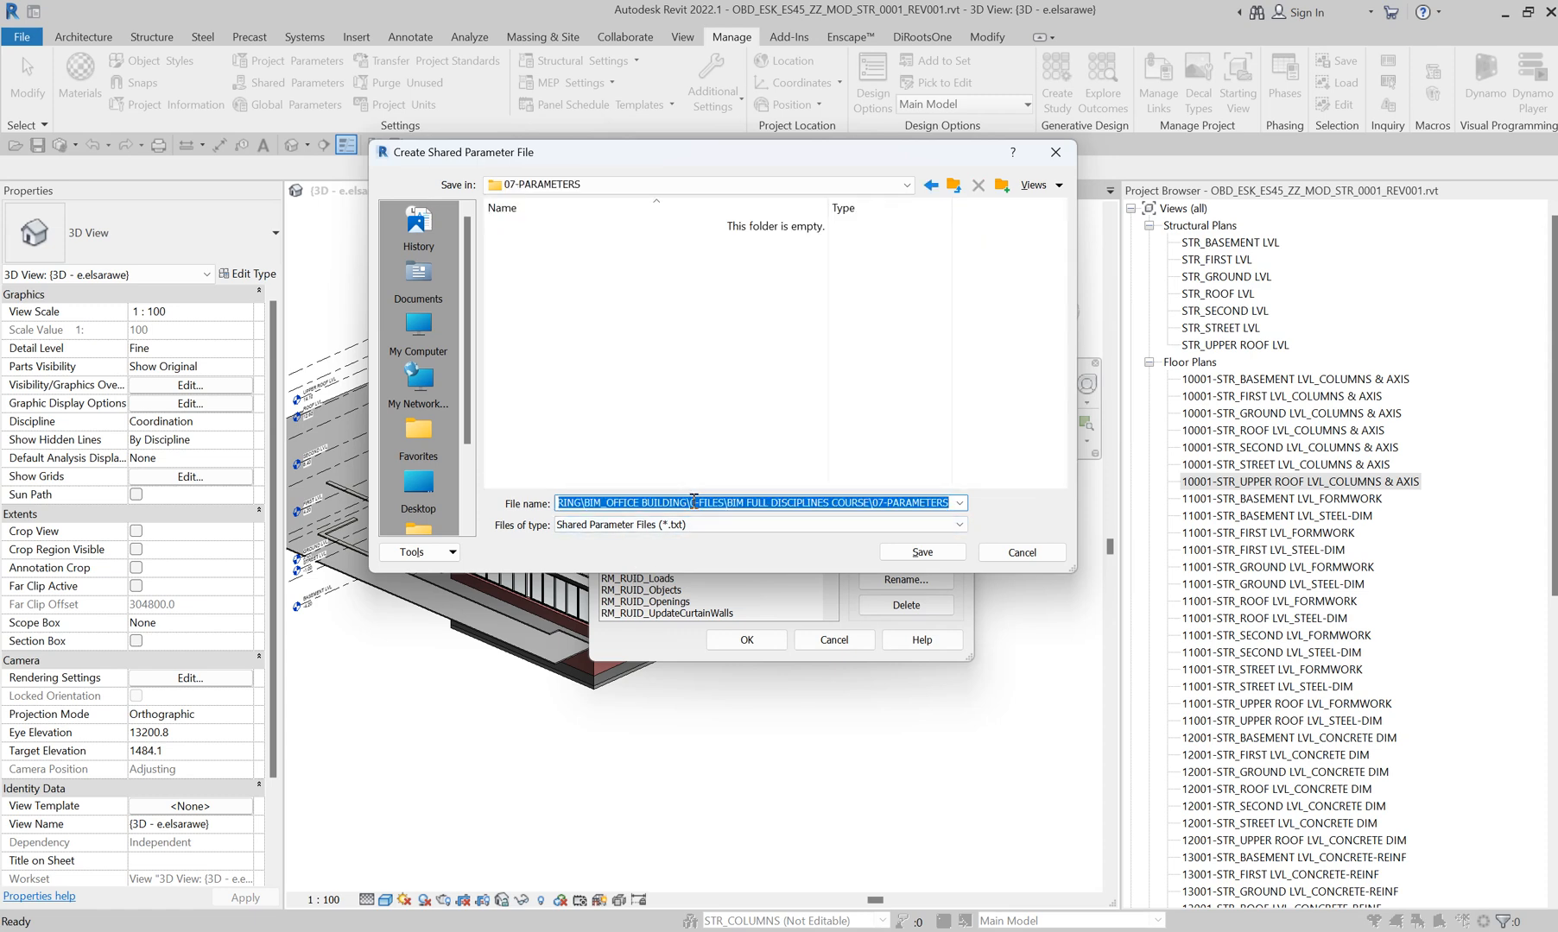
type("E")
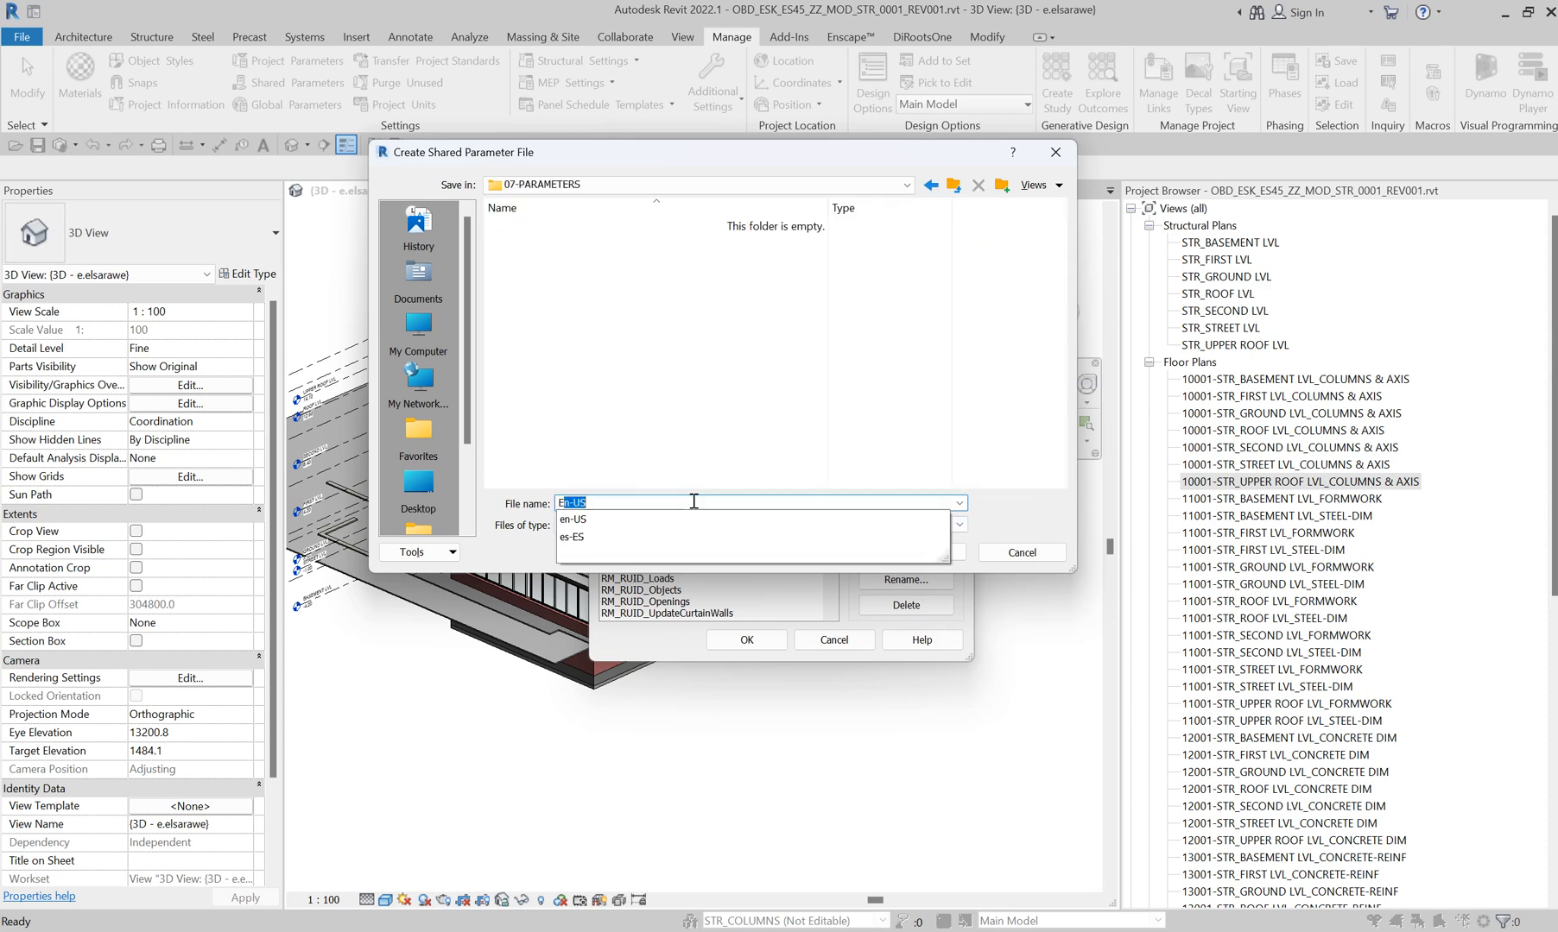
type("G_STR_PARAMETERS")
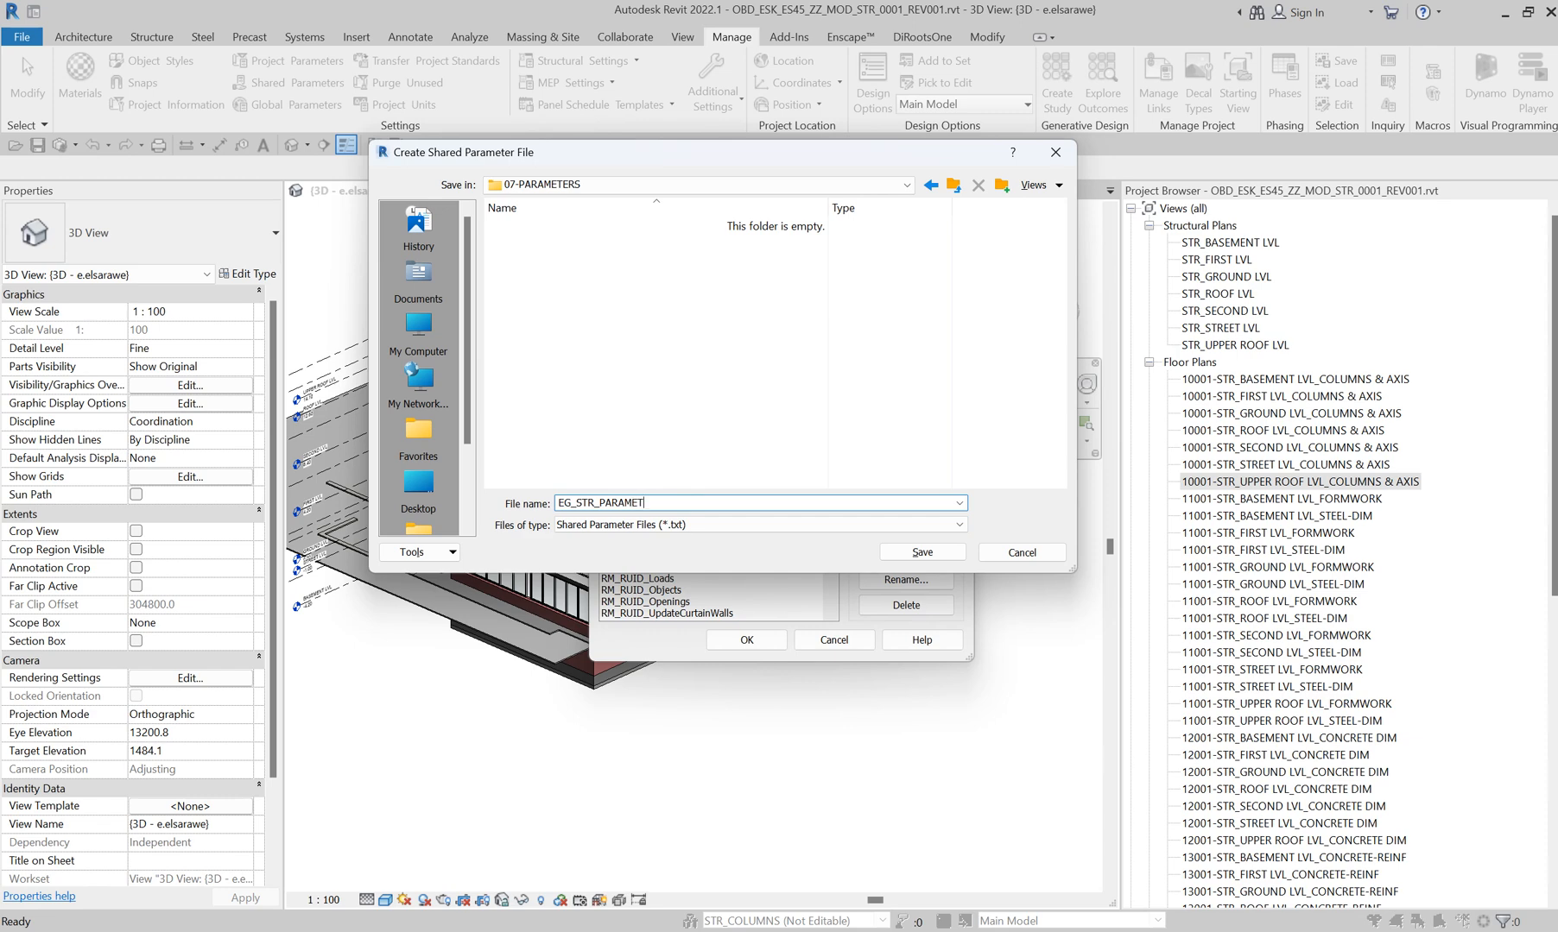
left_click(898, 547)
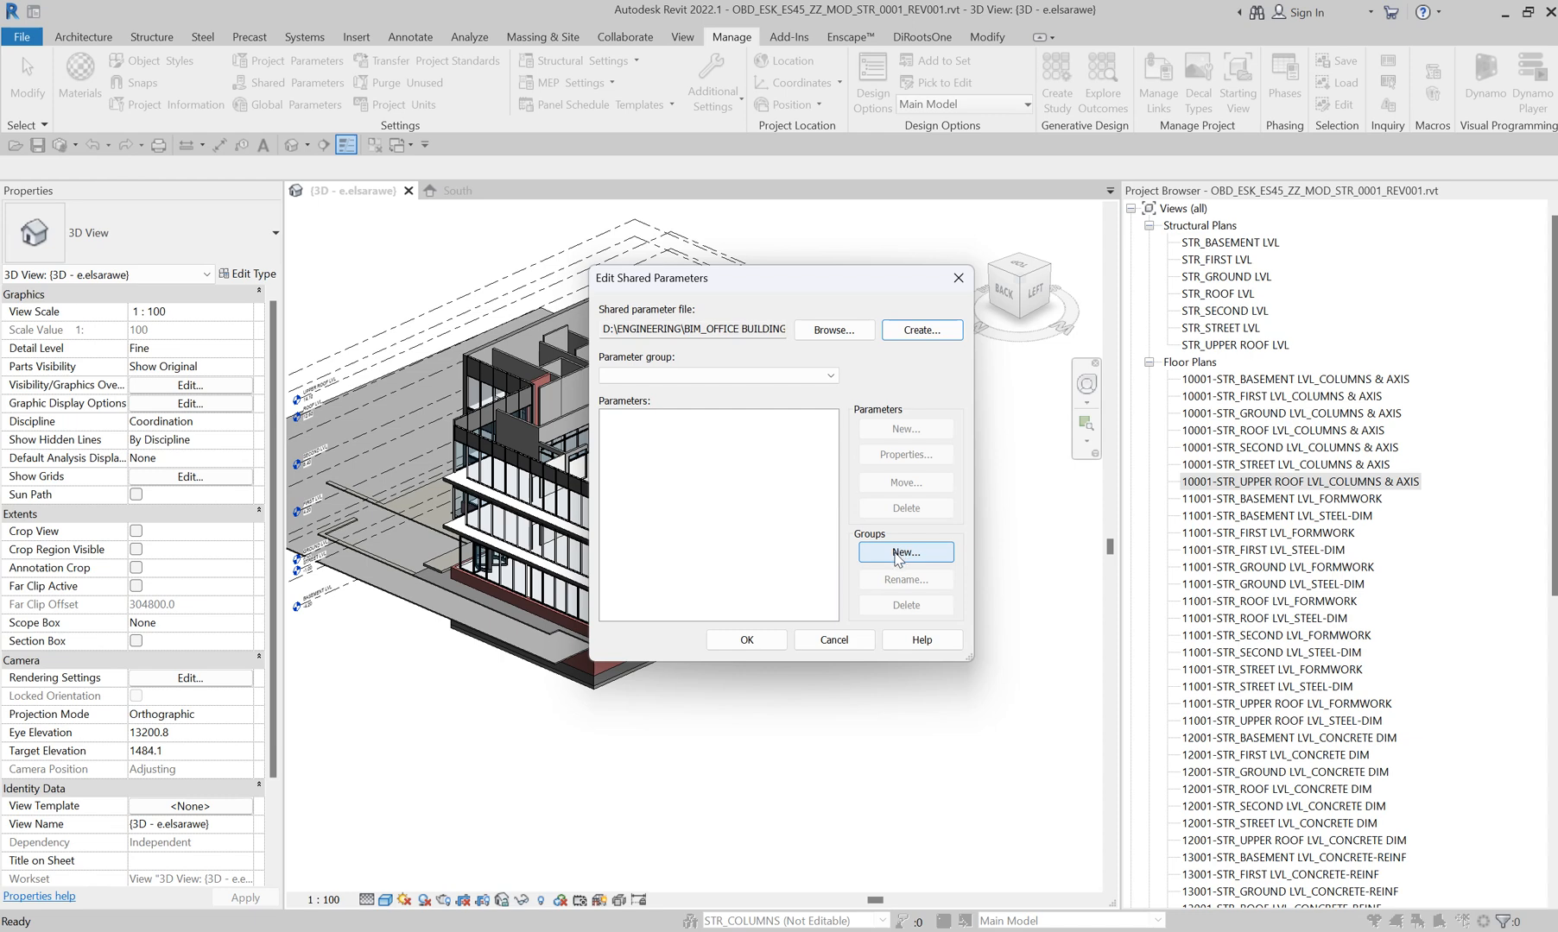
- Create a shared parameter group named COMMON
left_click(898, 553)
type("COMMON")
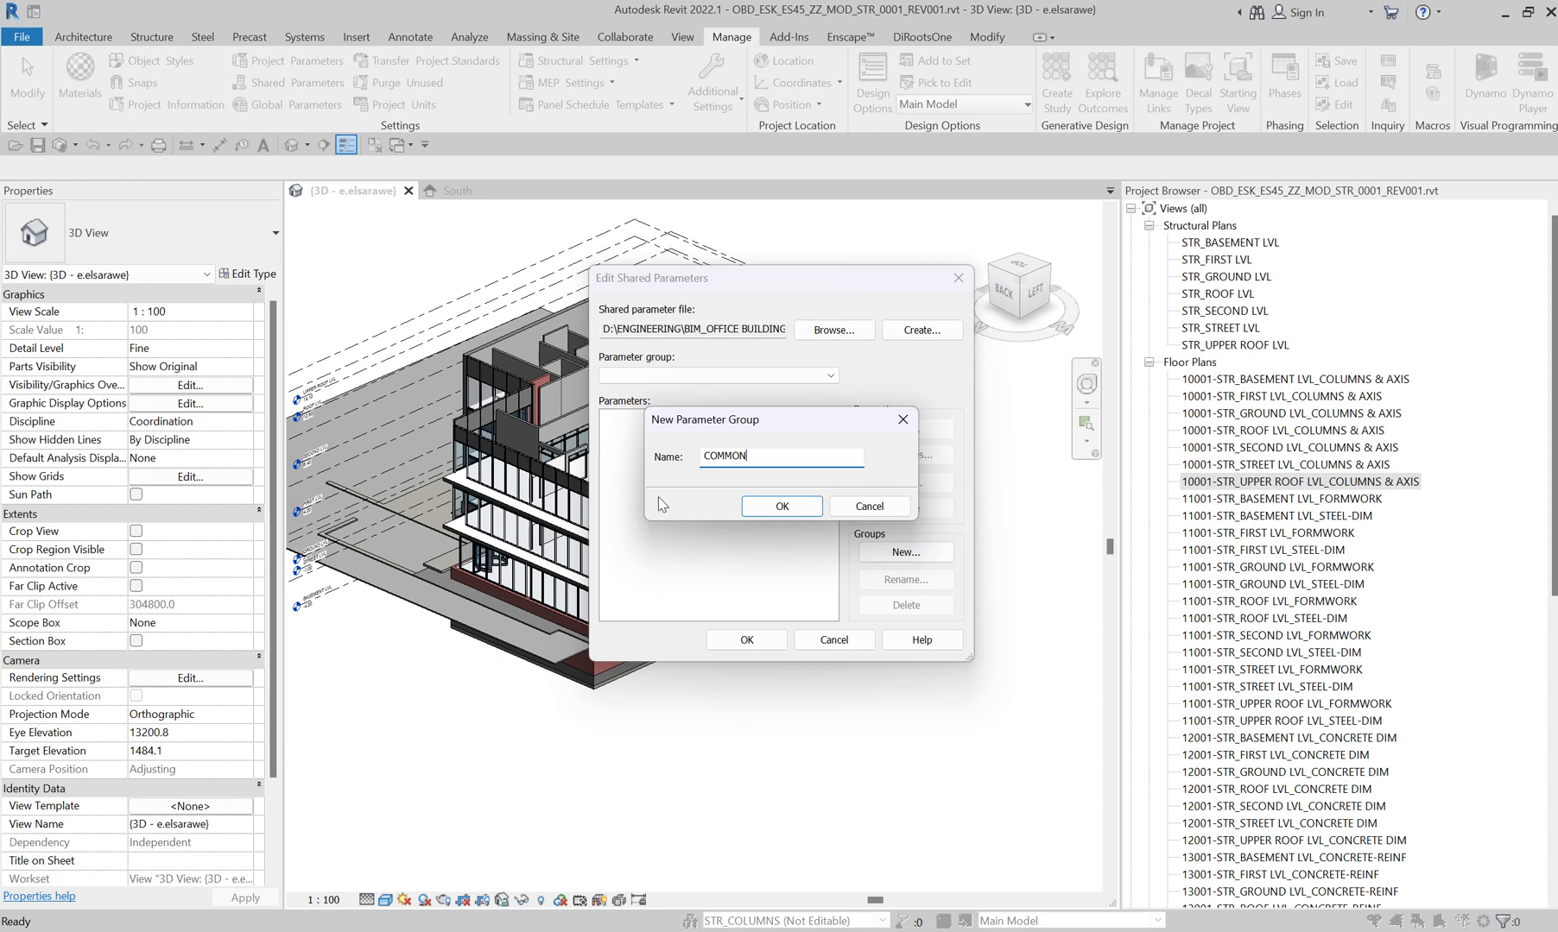
left_click(781, 506)
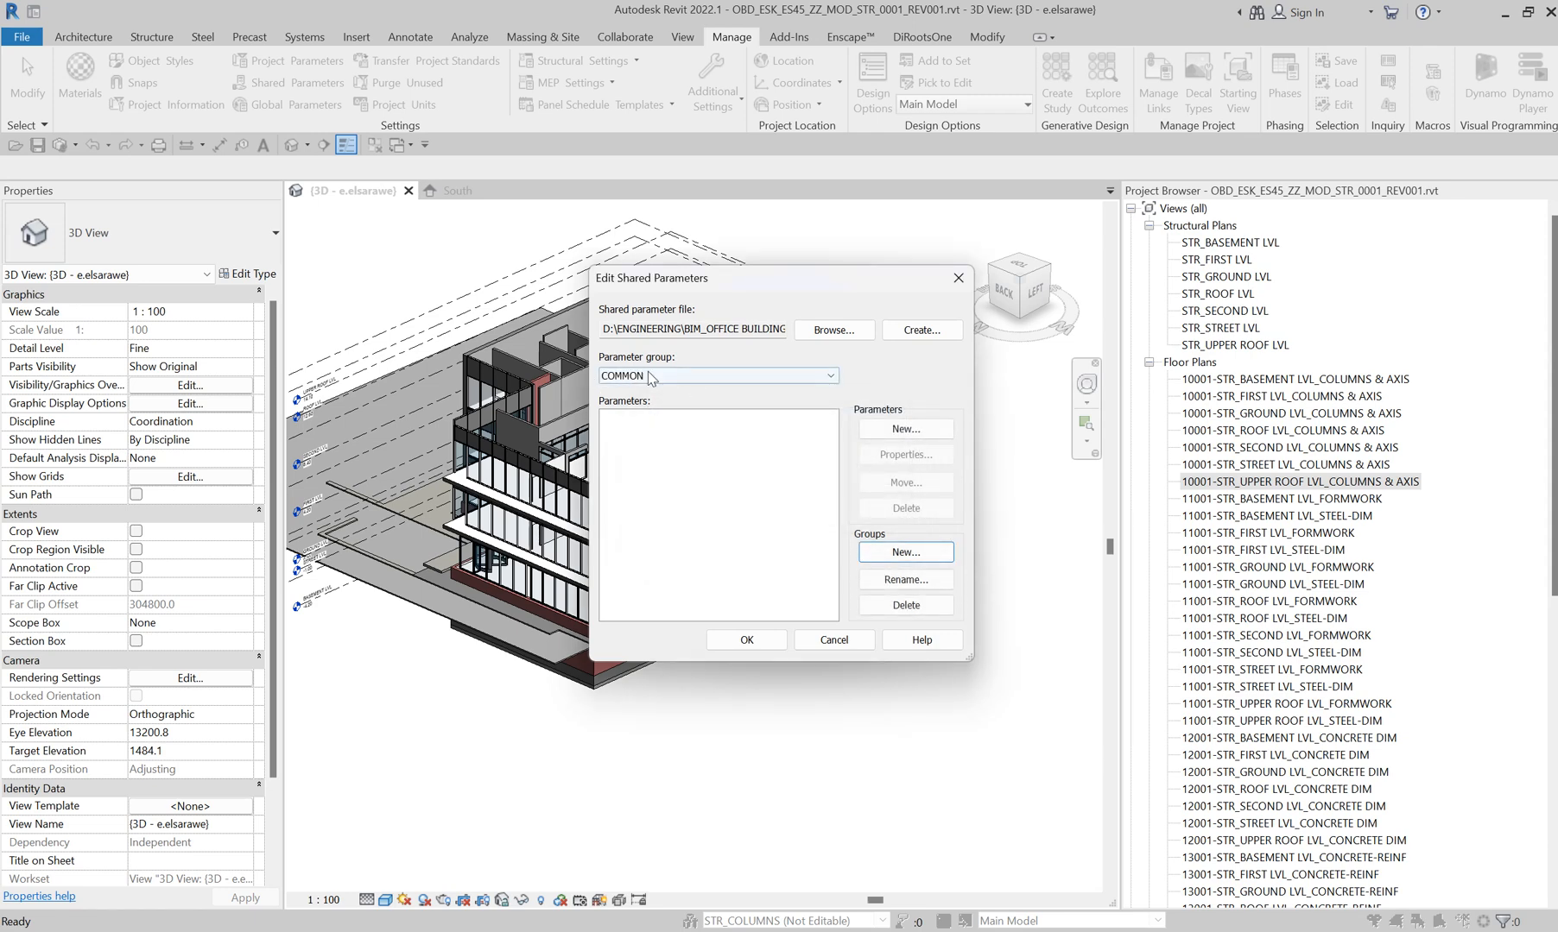
- Add a shared parameter SORTING_GROUP to the COMMON group with discipline Common and type Text
left_click(874, 429)
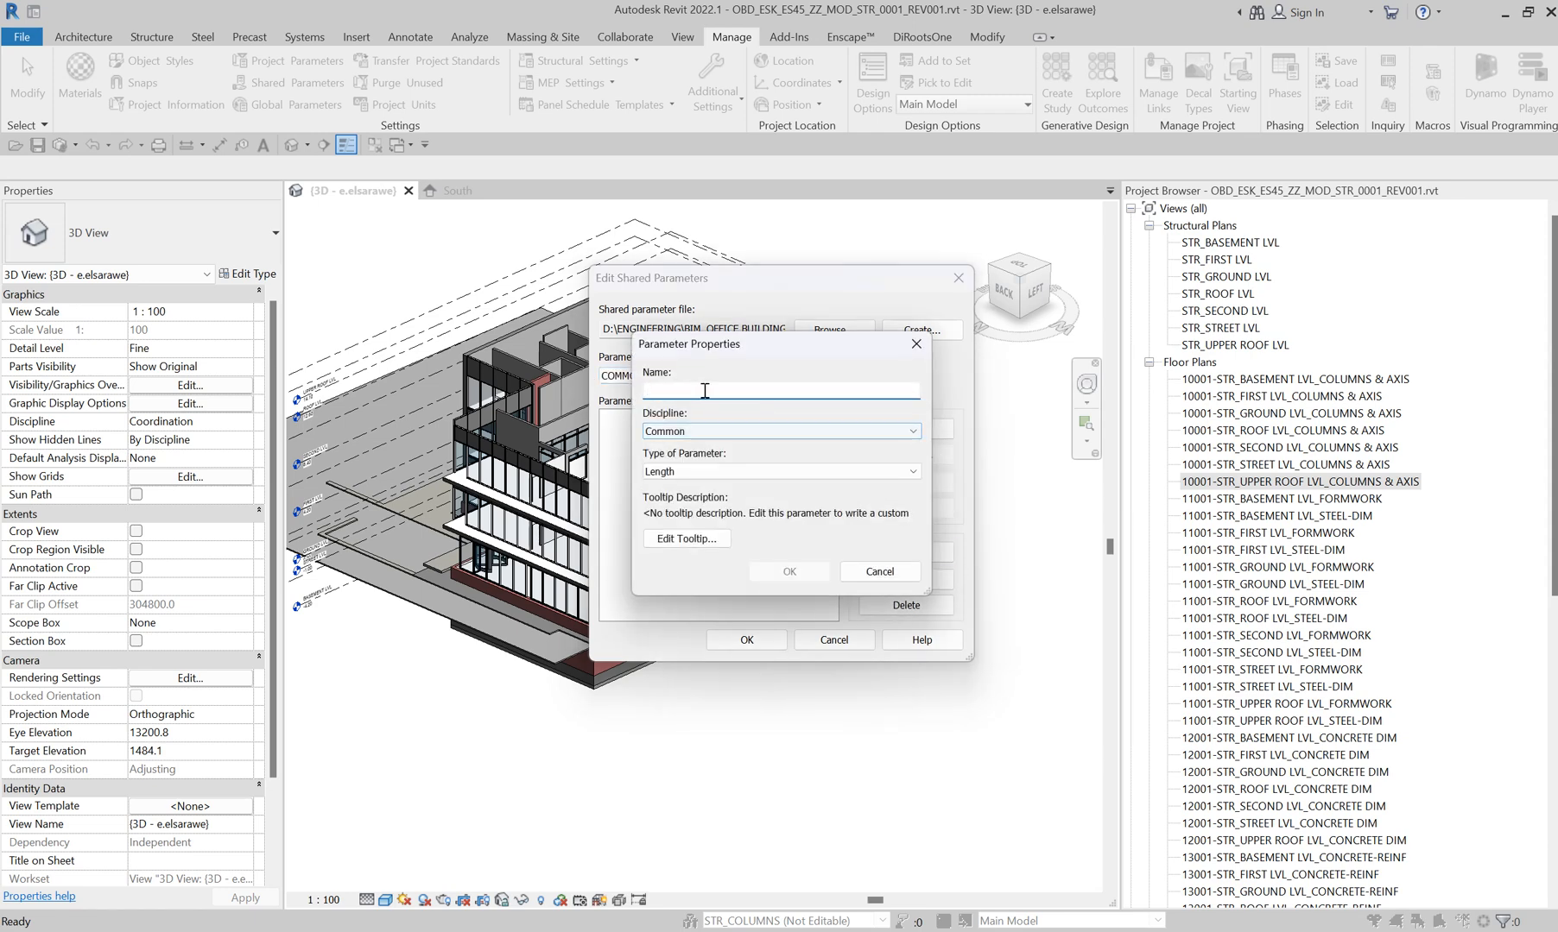
type("SORTING_GROUP")
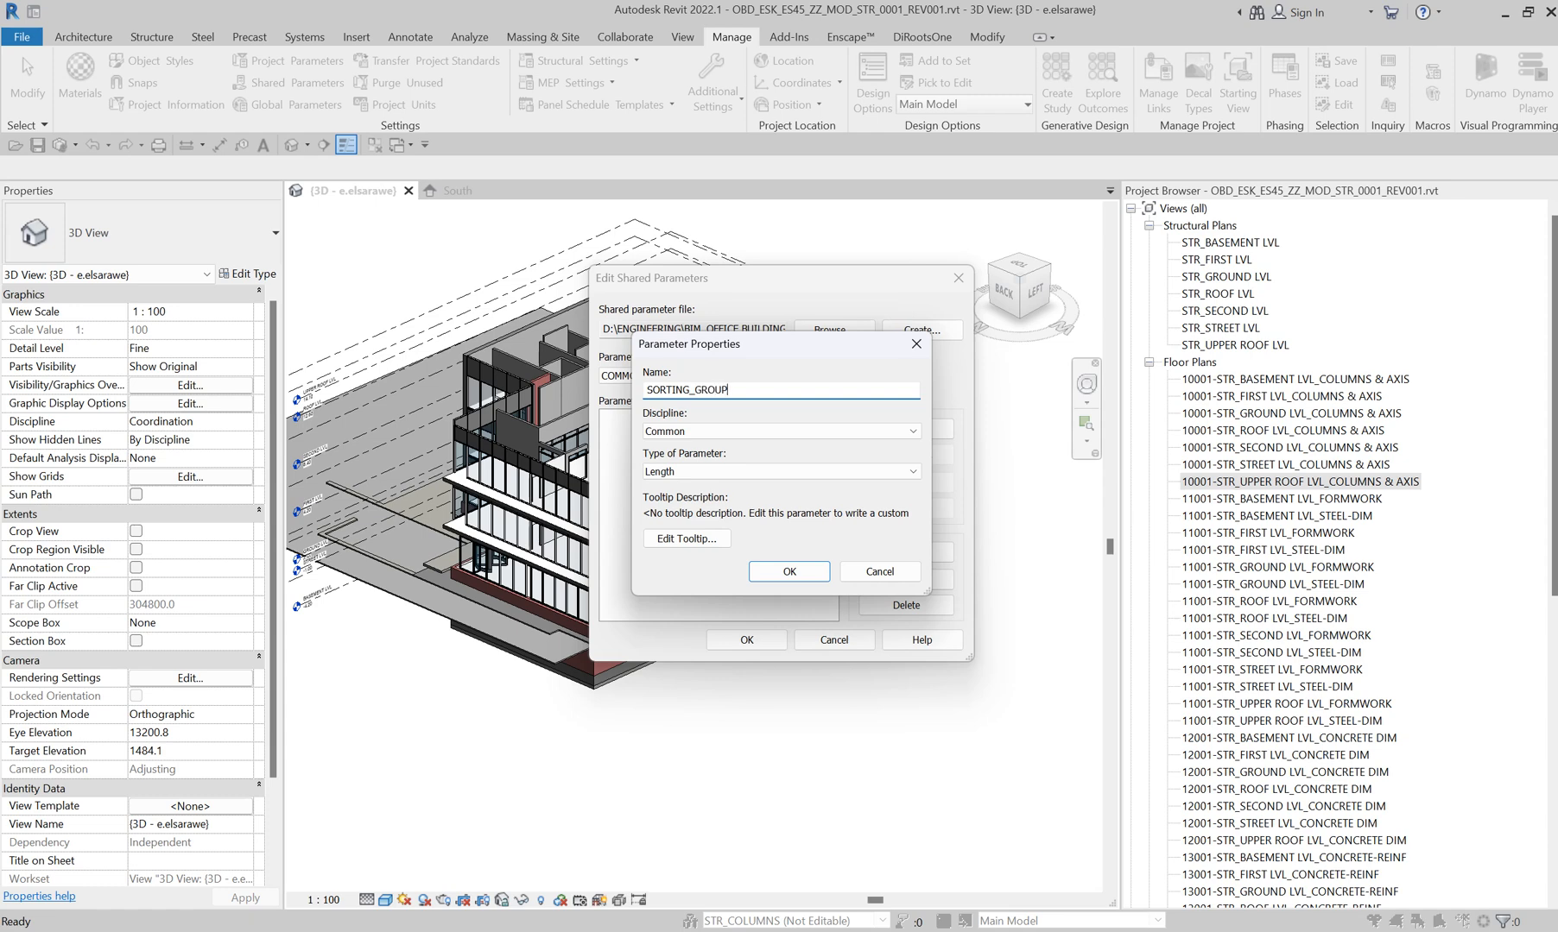
left_click(679, 431)
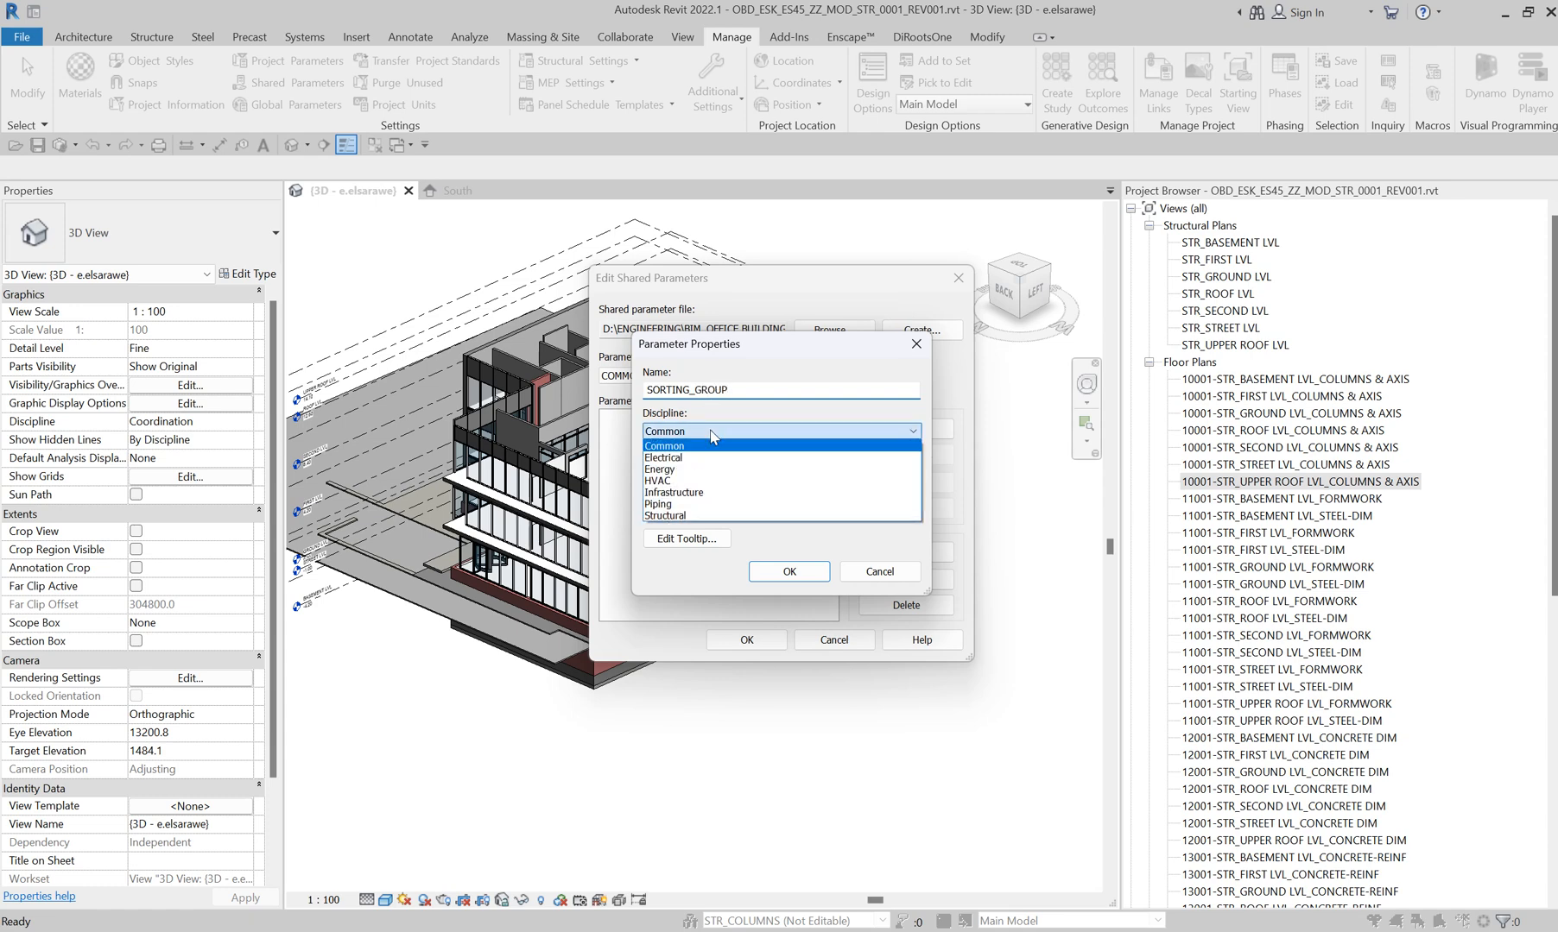
left_click(697, 445)
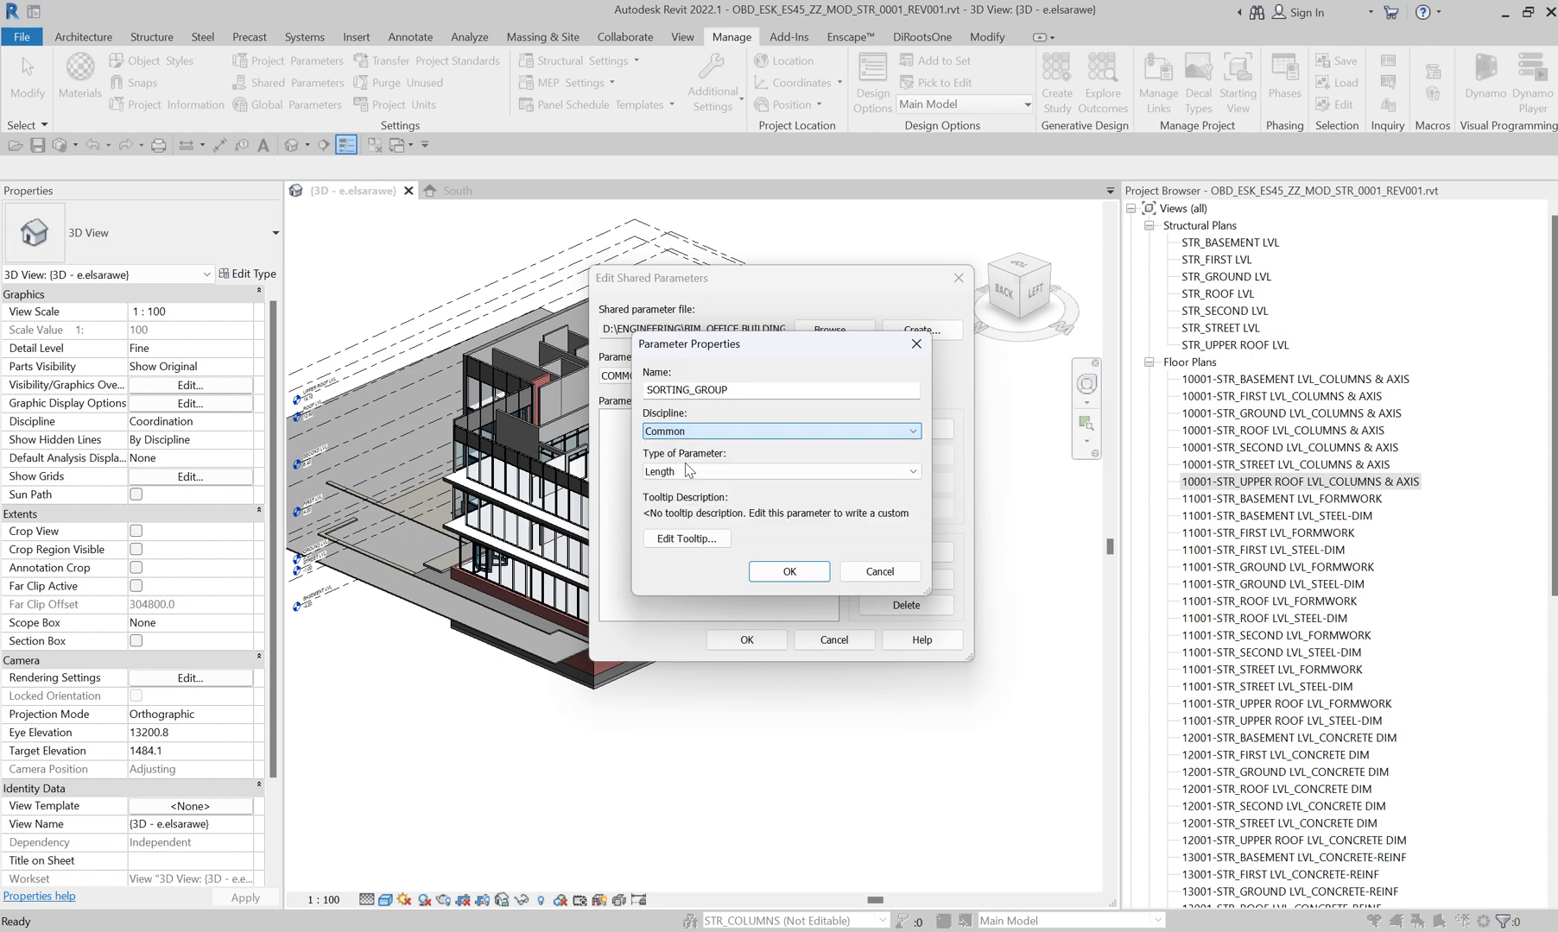
left_click(678, 471)
left_click(671, 489)
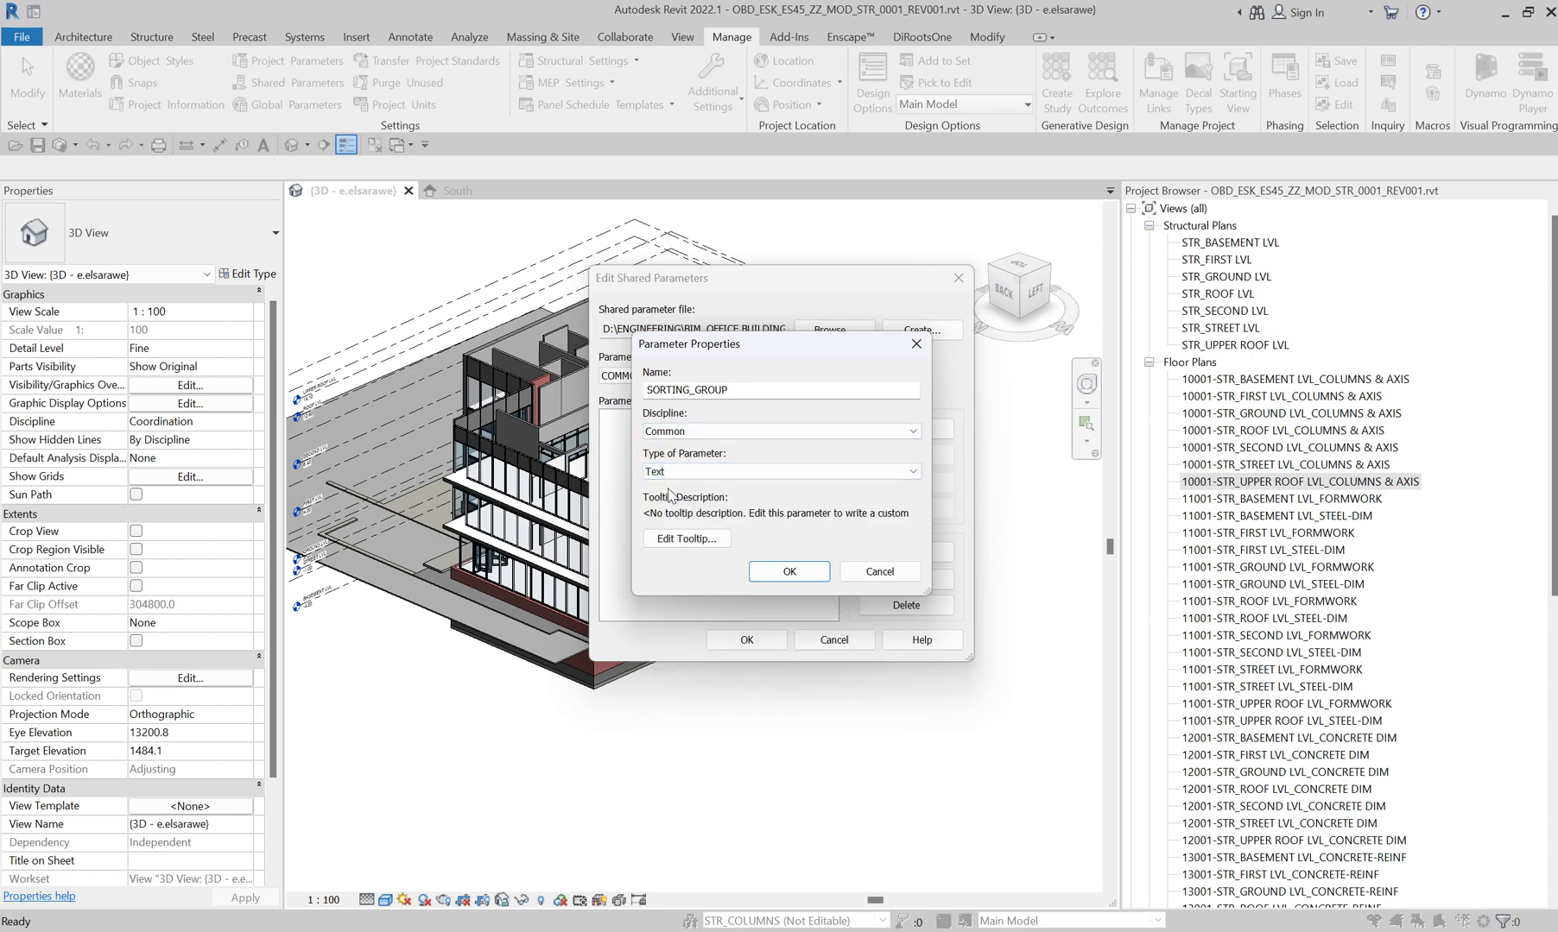
left_click(786, 574)
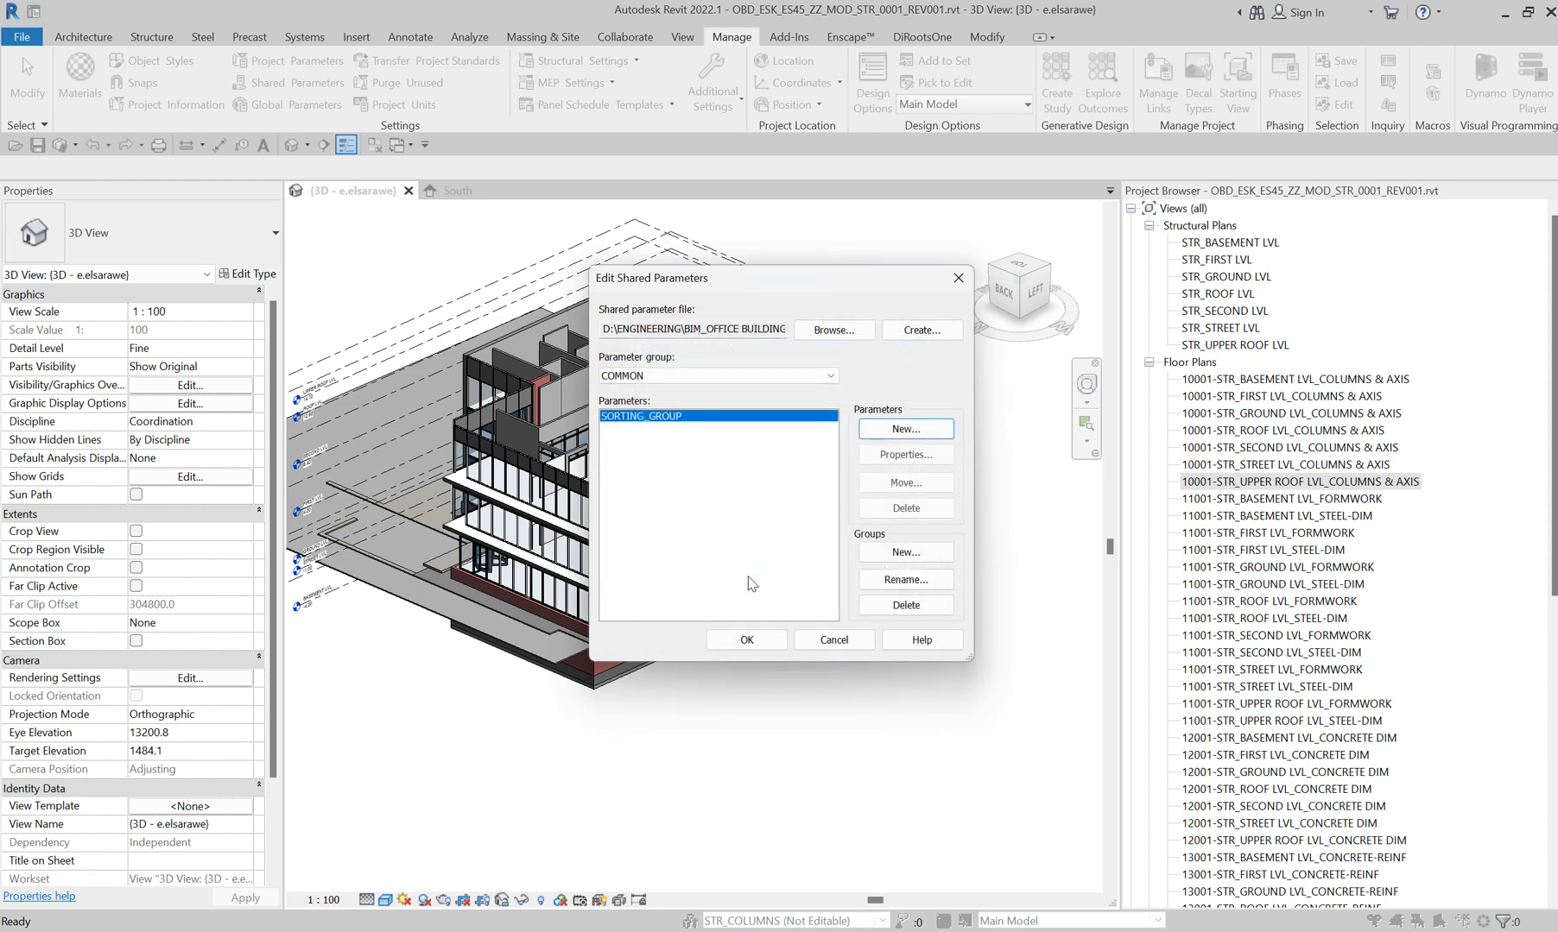
- Add a second shared parameter SORTING_TYPE of type Text to the COMMON group and accept the shared parameter edits
left_click(898, 431)
type("SORTING_TYPE")
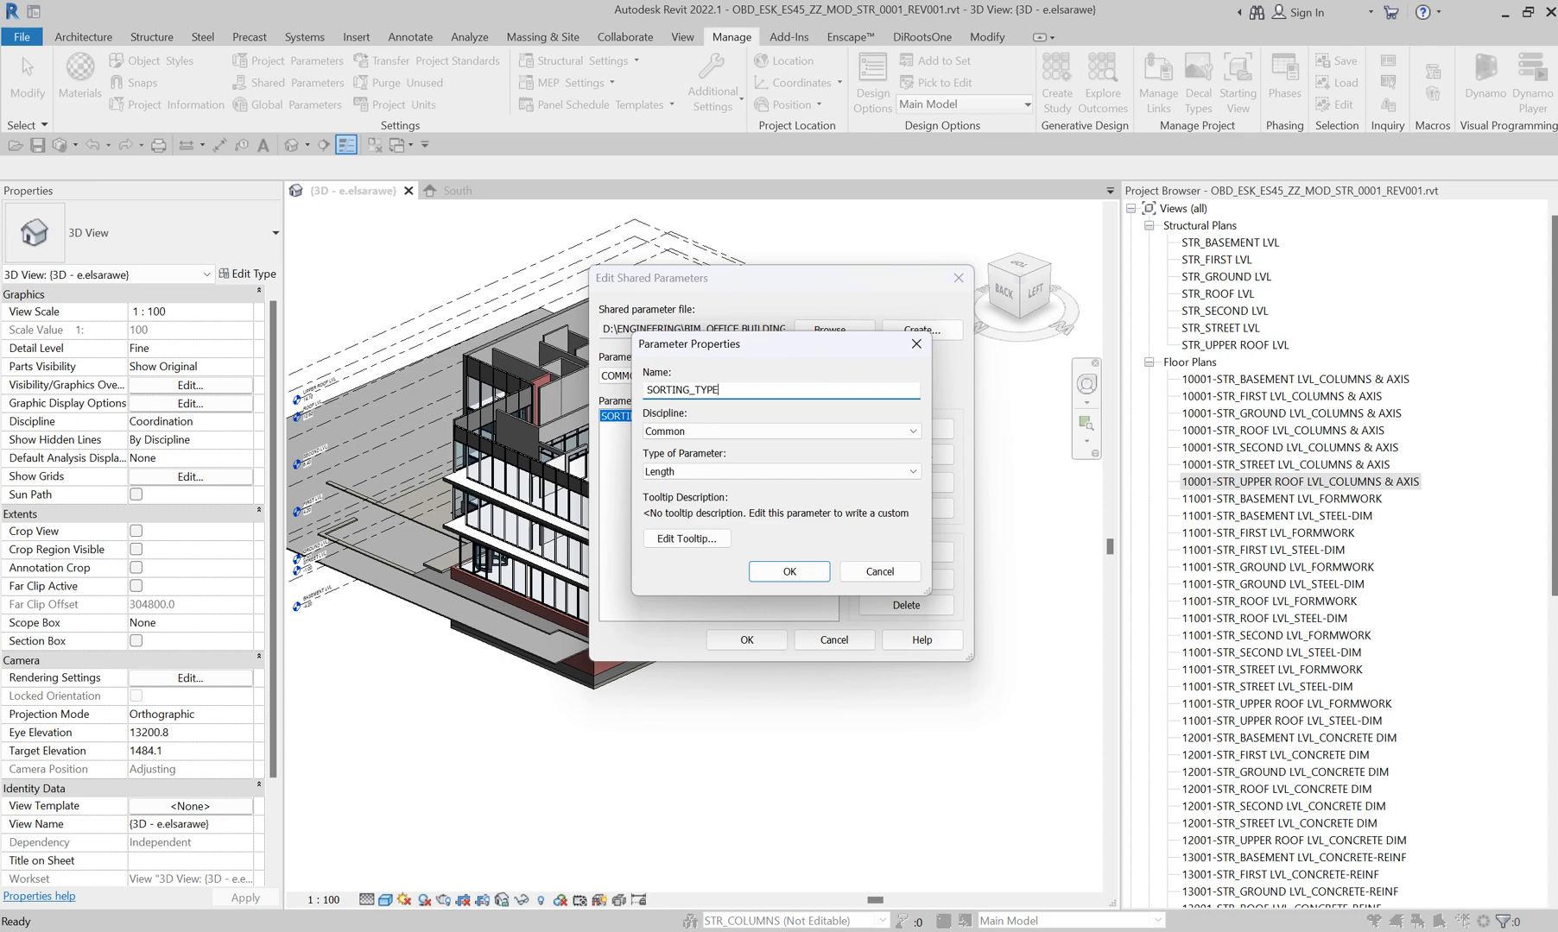
left_click(666, 470)
left_click(699, 477)
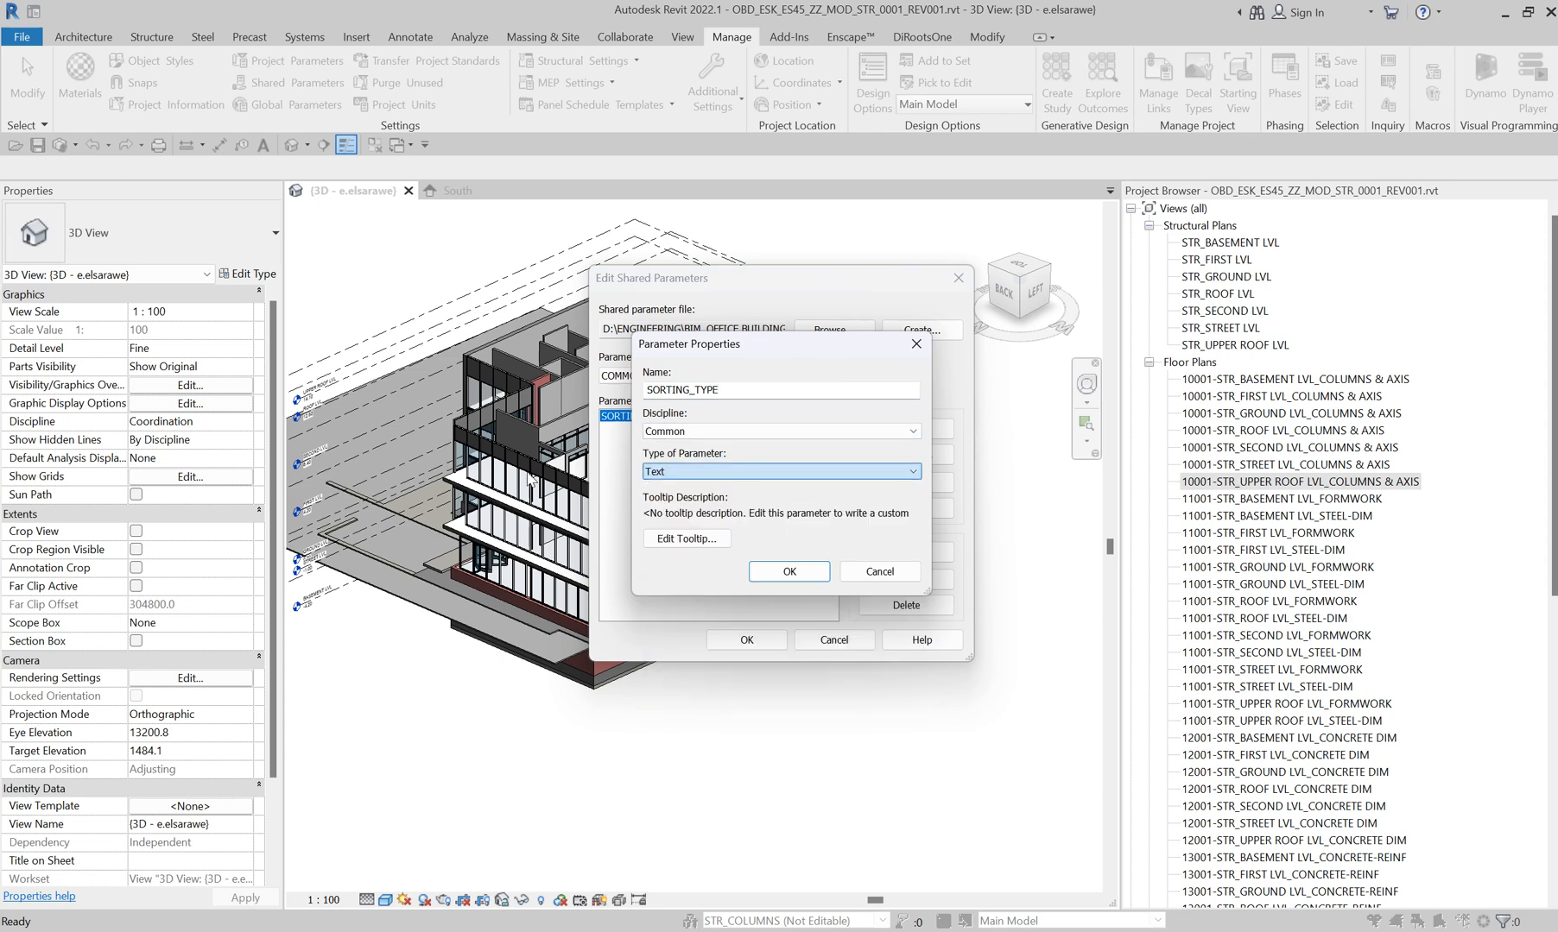
left_click(789, 571)
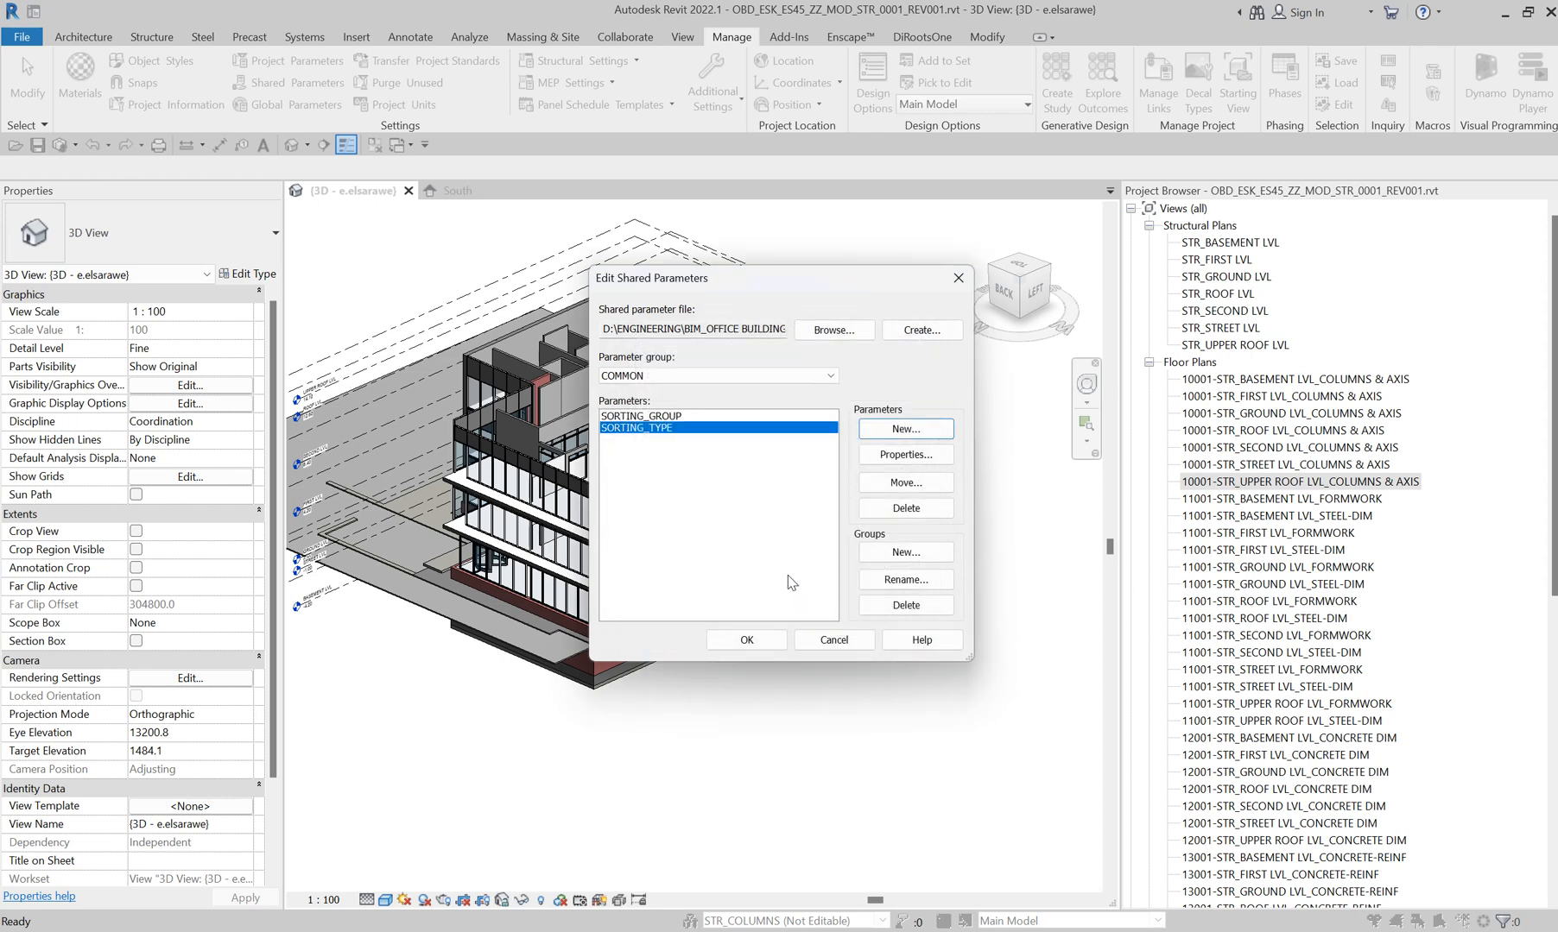
left_click(755, 639)
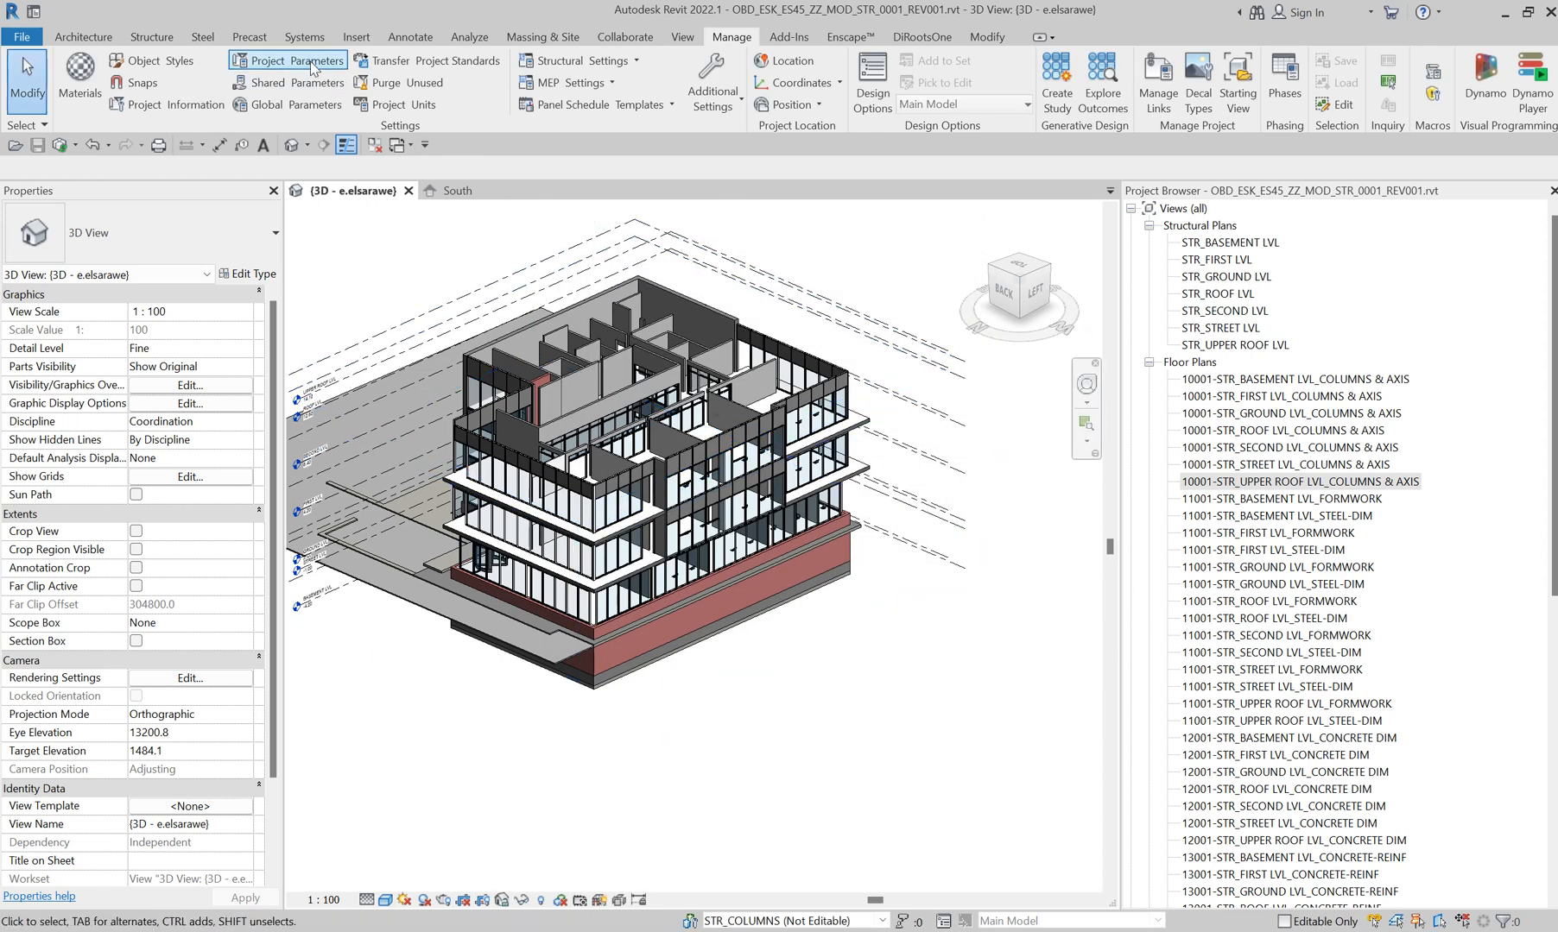
- Start adding a project parameter based on the shared parameter SORTING_GROUP from the COMMON group
left_click(313, 65)
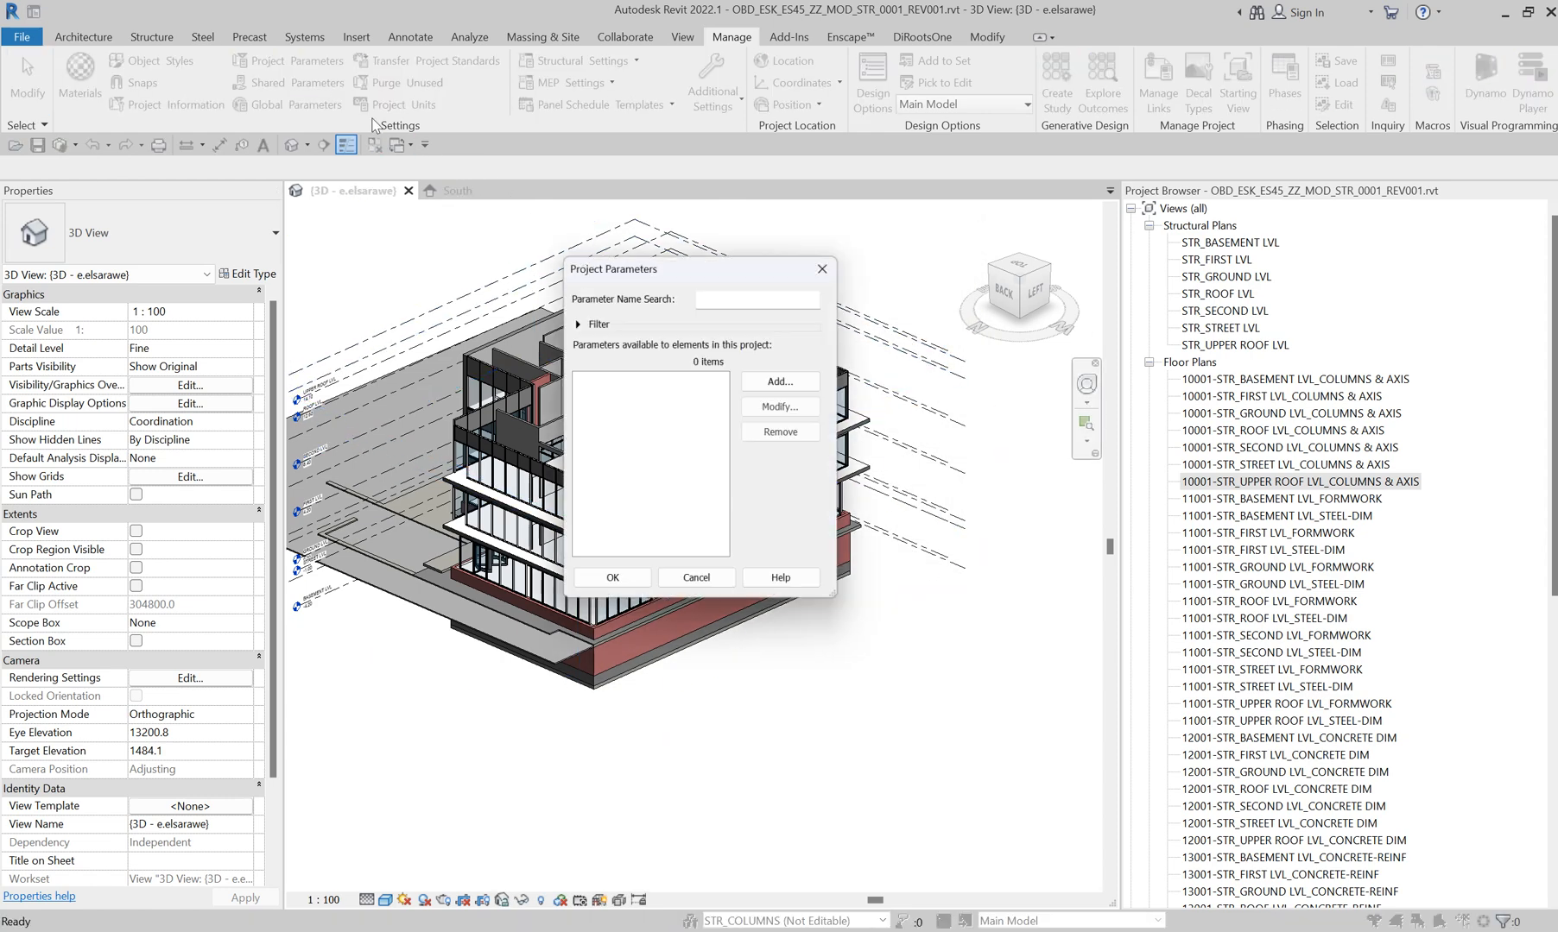
left_click(785, 381)
left_click_drag(1003, 283, 487, 78)
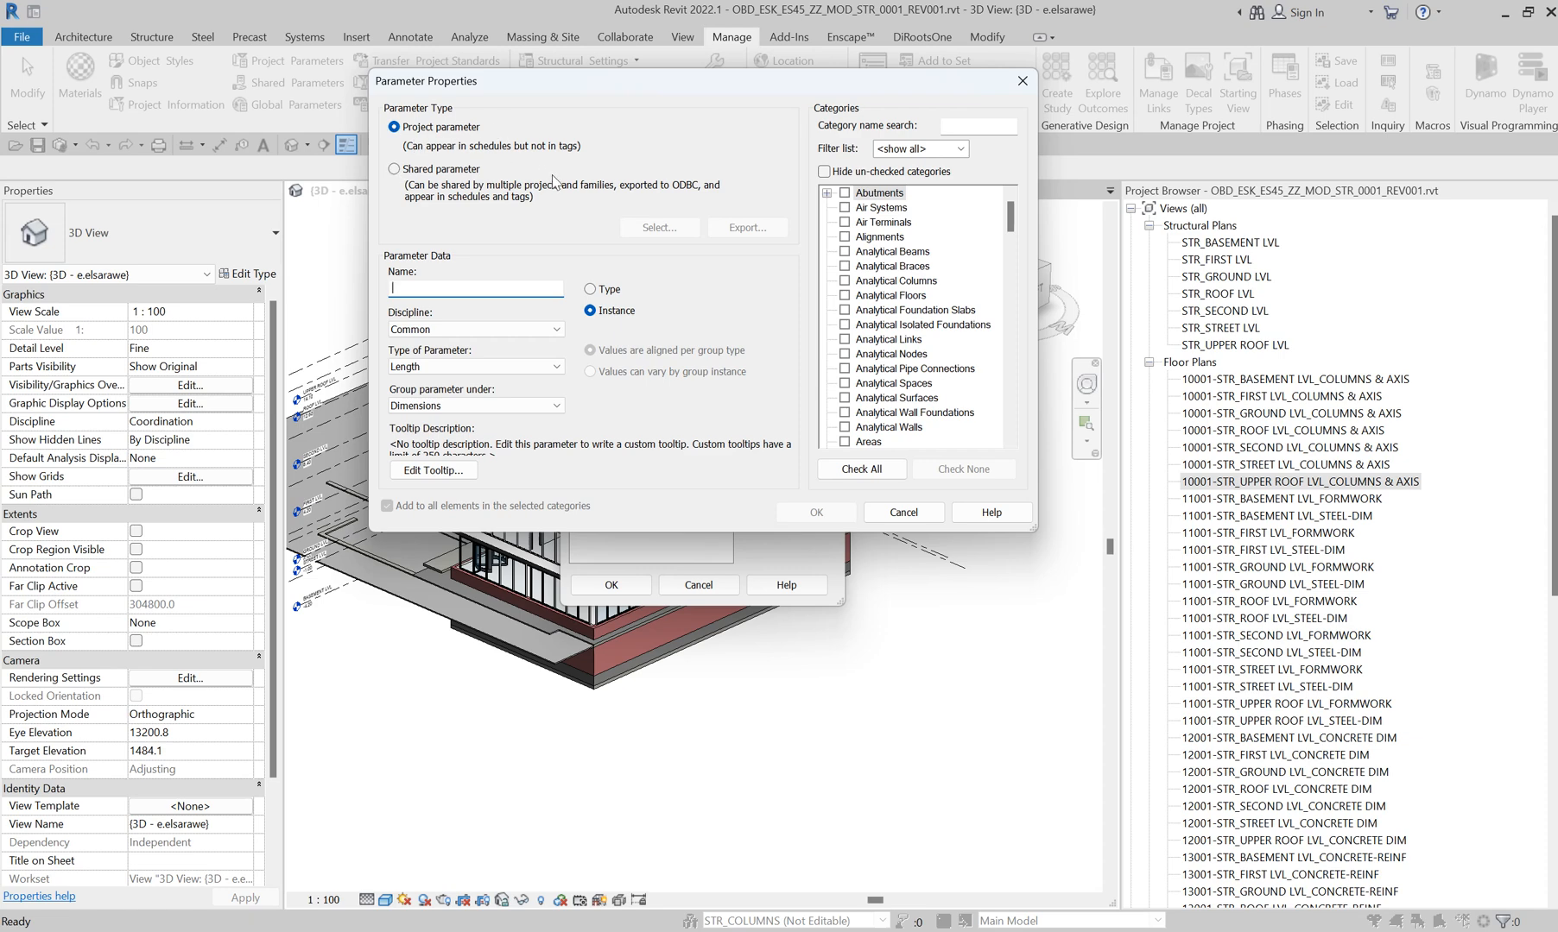
left_click(434, 171)
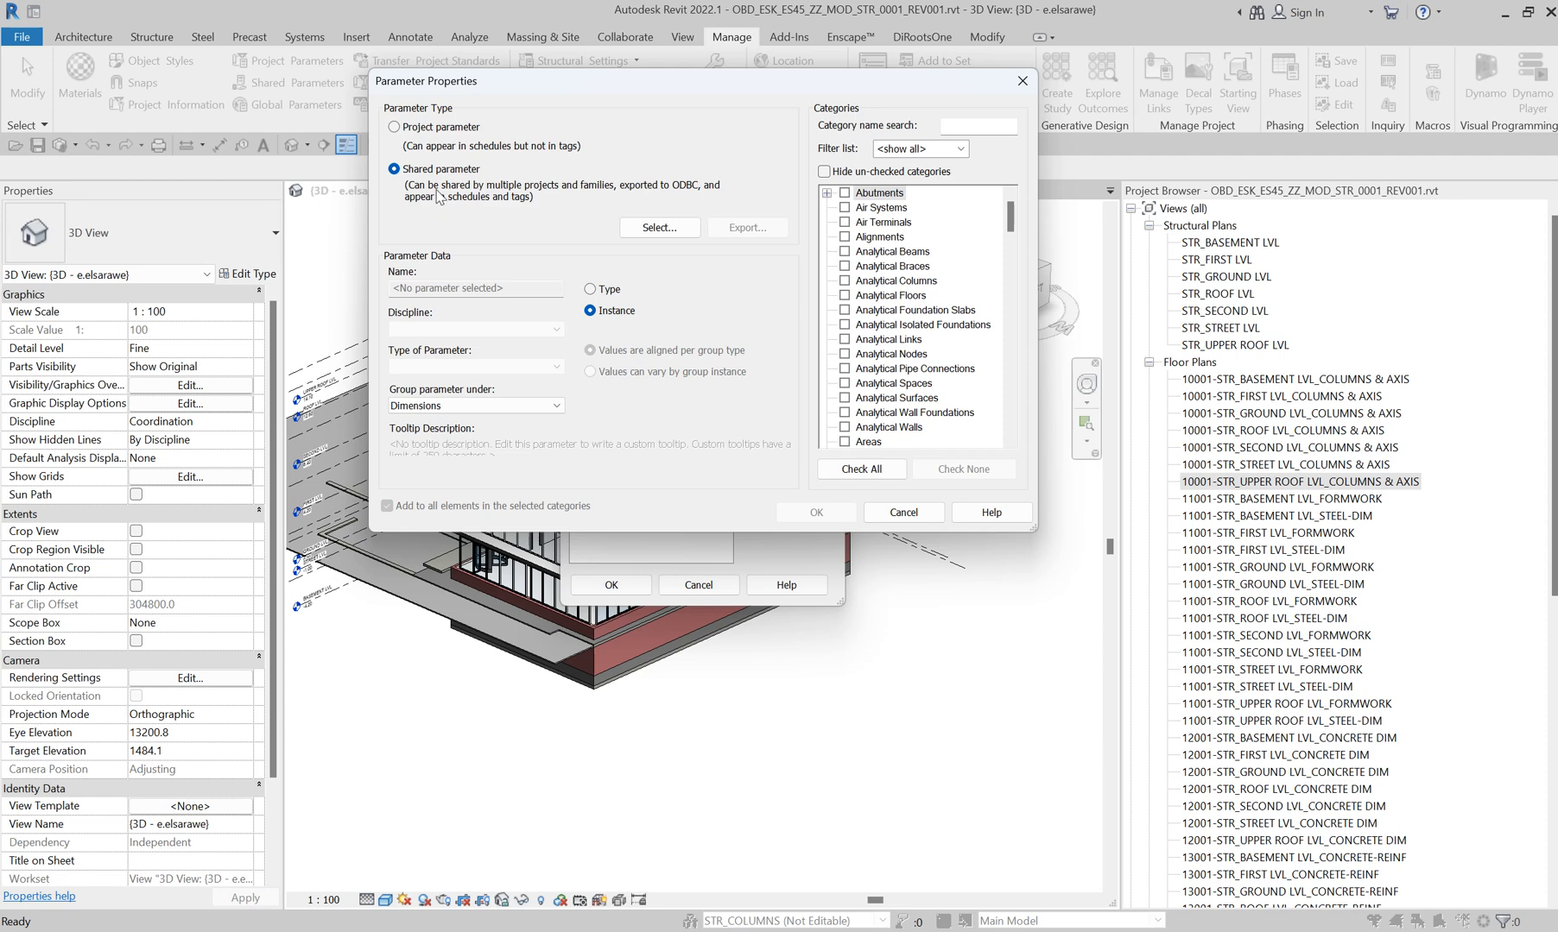
left_click(659, 227)
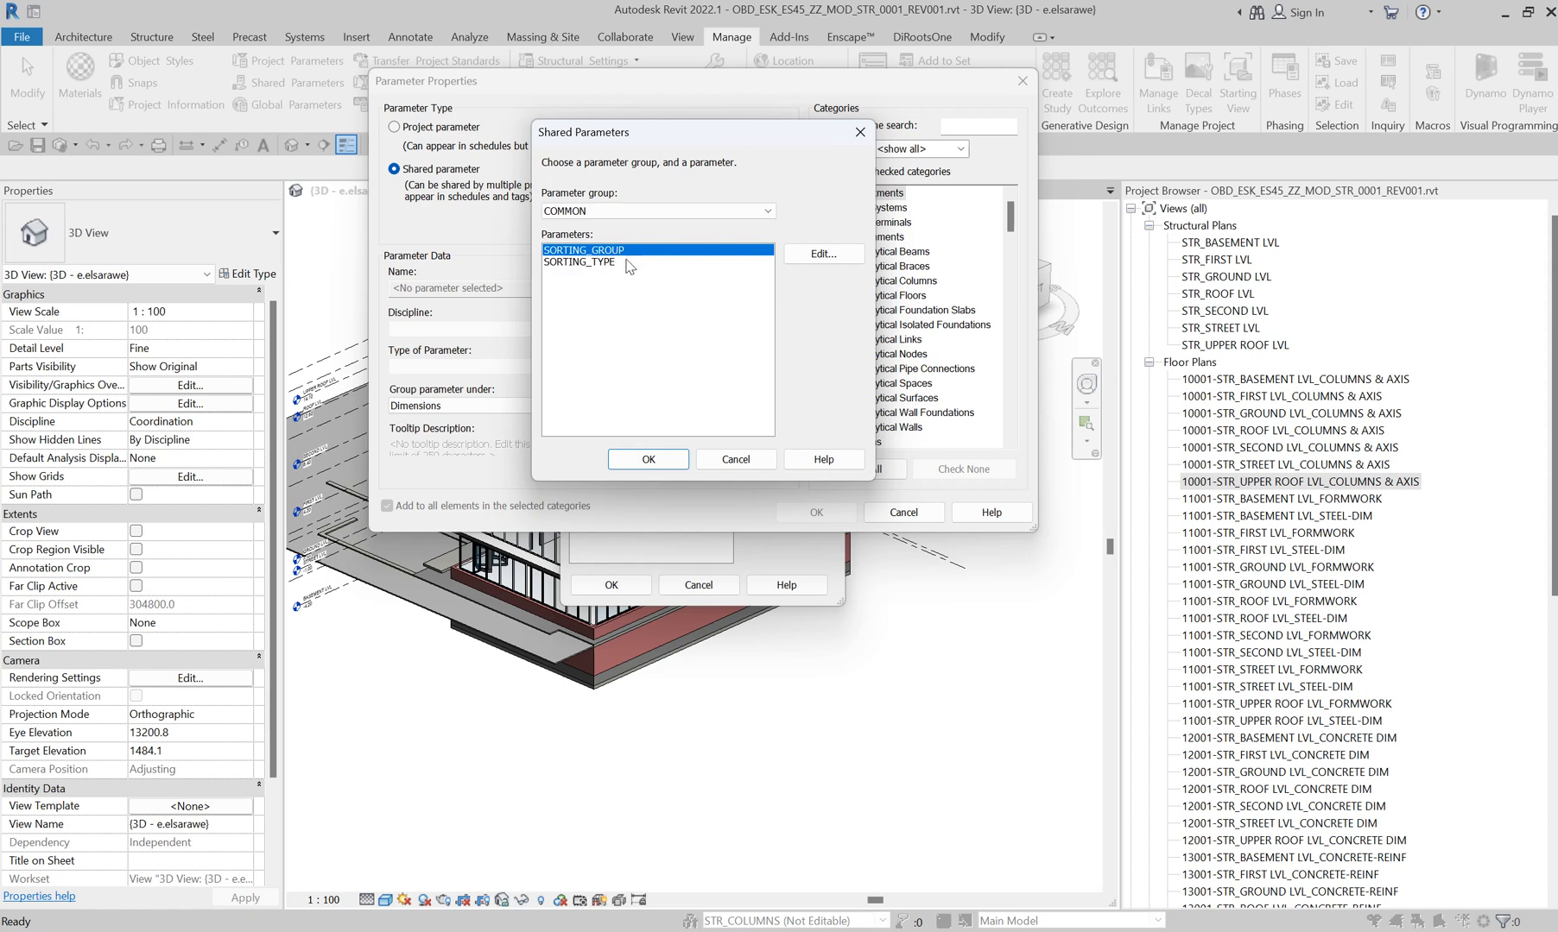
left_click(647, 465)
- Assign the SORTING_GROUP project parameter to the Views and Sheets categories
mouse_move(1011, 217)
left_mouse_down()
mouse_move(1013, 413)
mouse_move(1026, 201)
left_mouse_up()
scroll(880, 280, "down", 1)
left_click(903, 280)
scroll(905, 268, "down", 5)
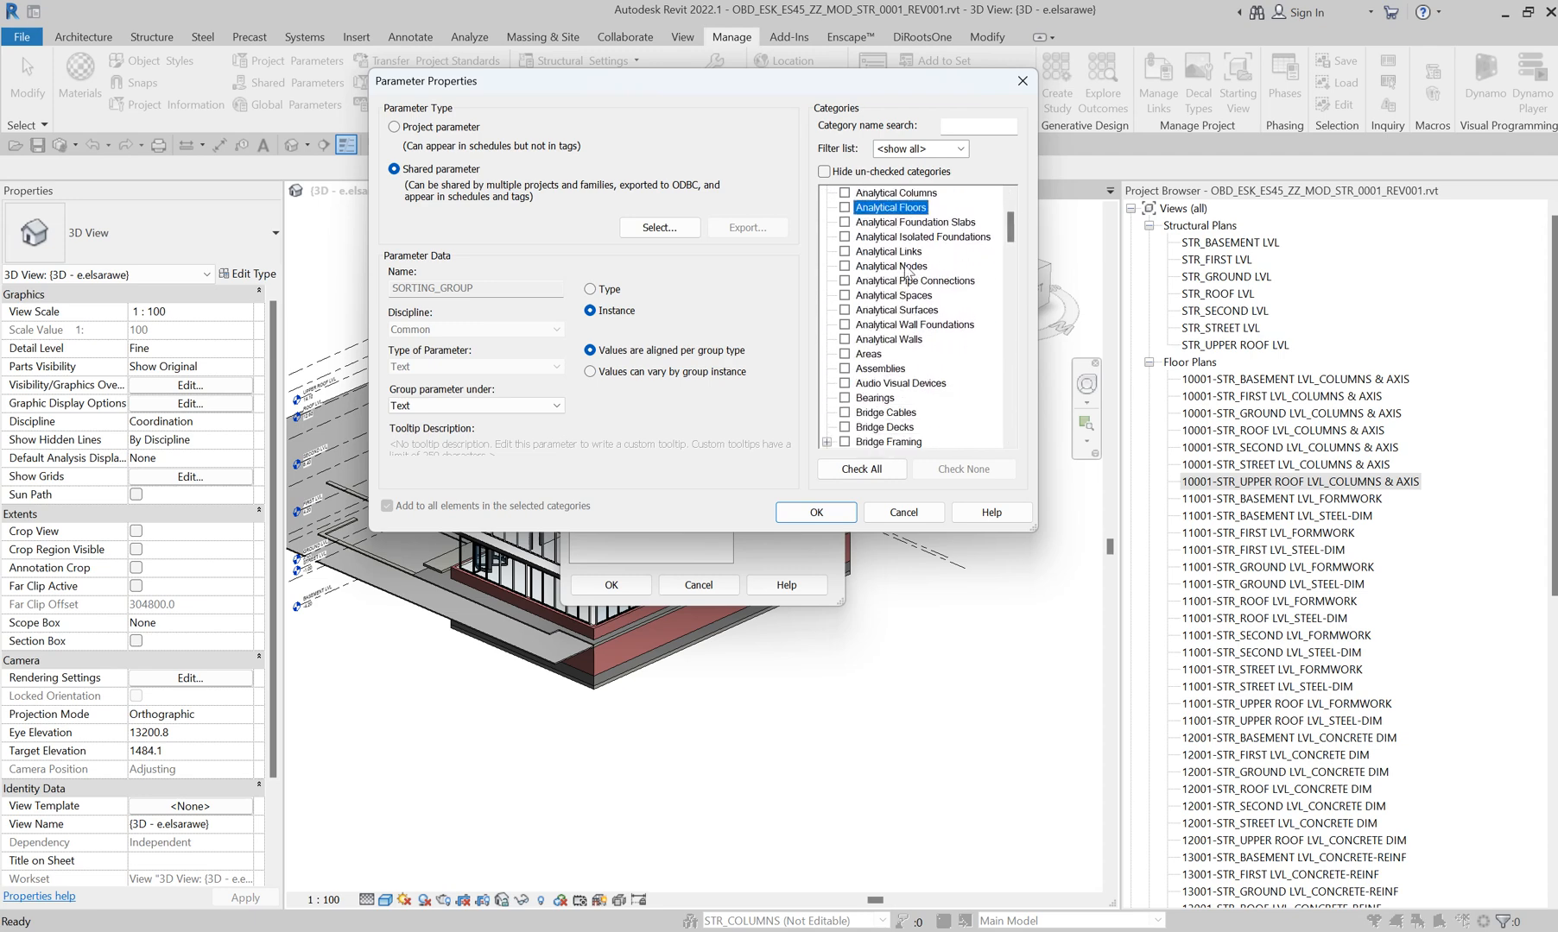
left_click(958, 145)
left_click(958, 145)
left_click_drag(1008, 228, 1010, 427)
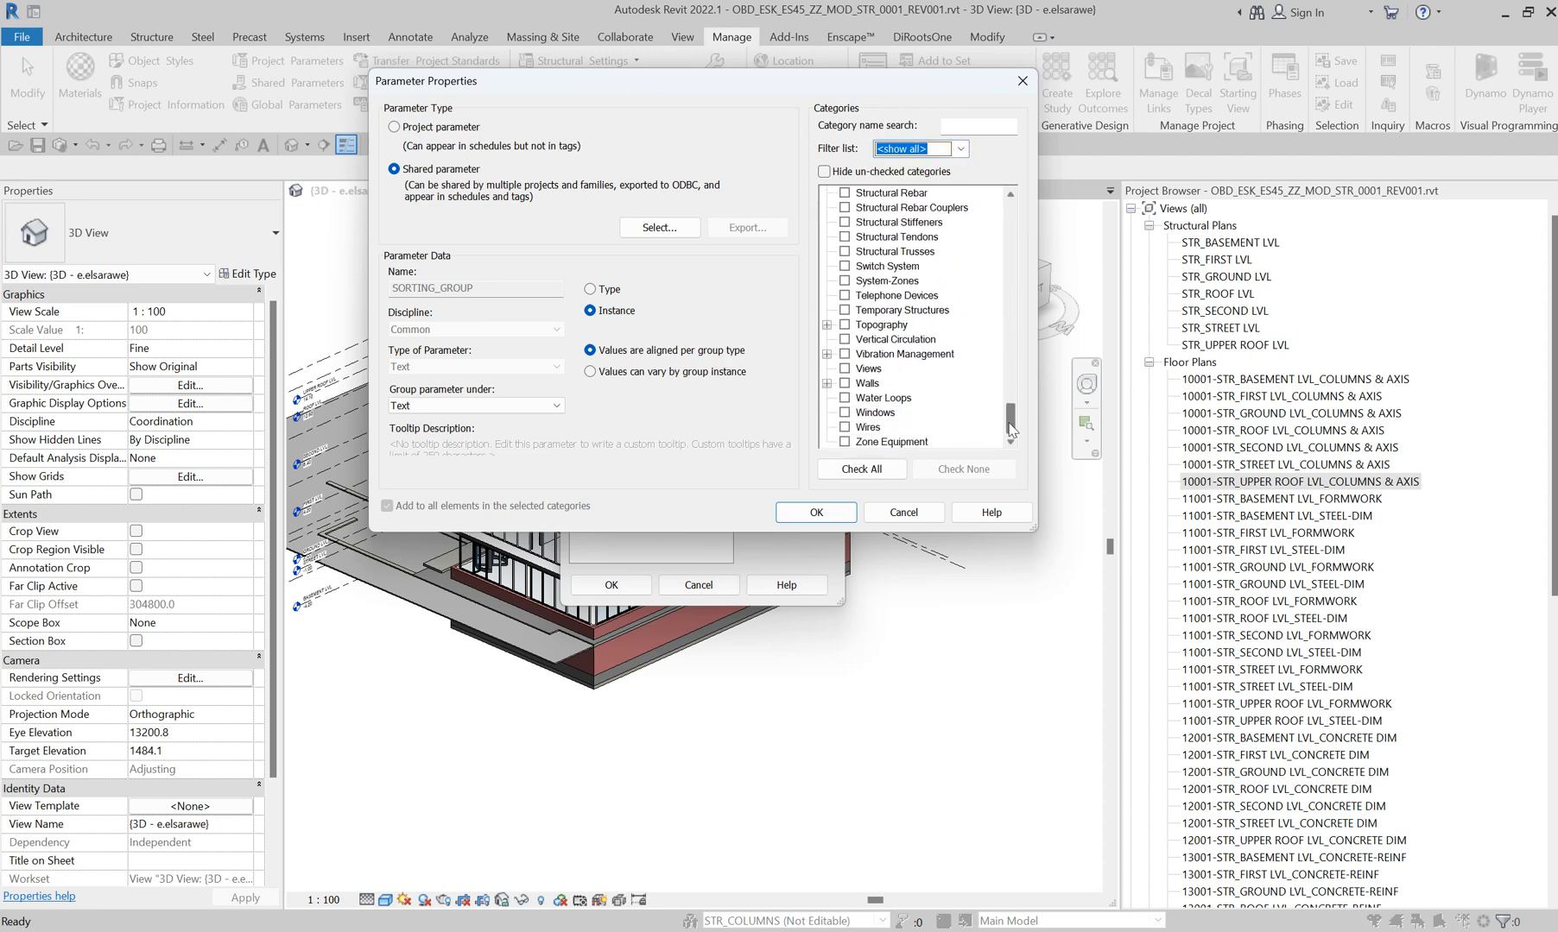
left_click(866, 371)
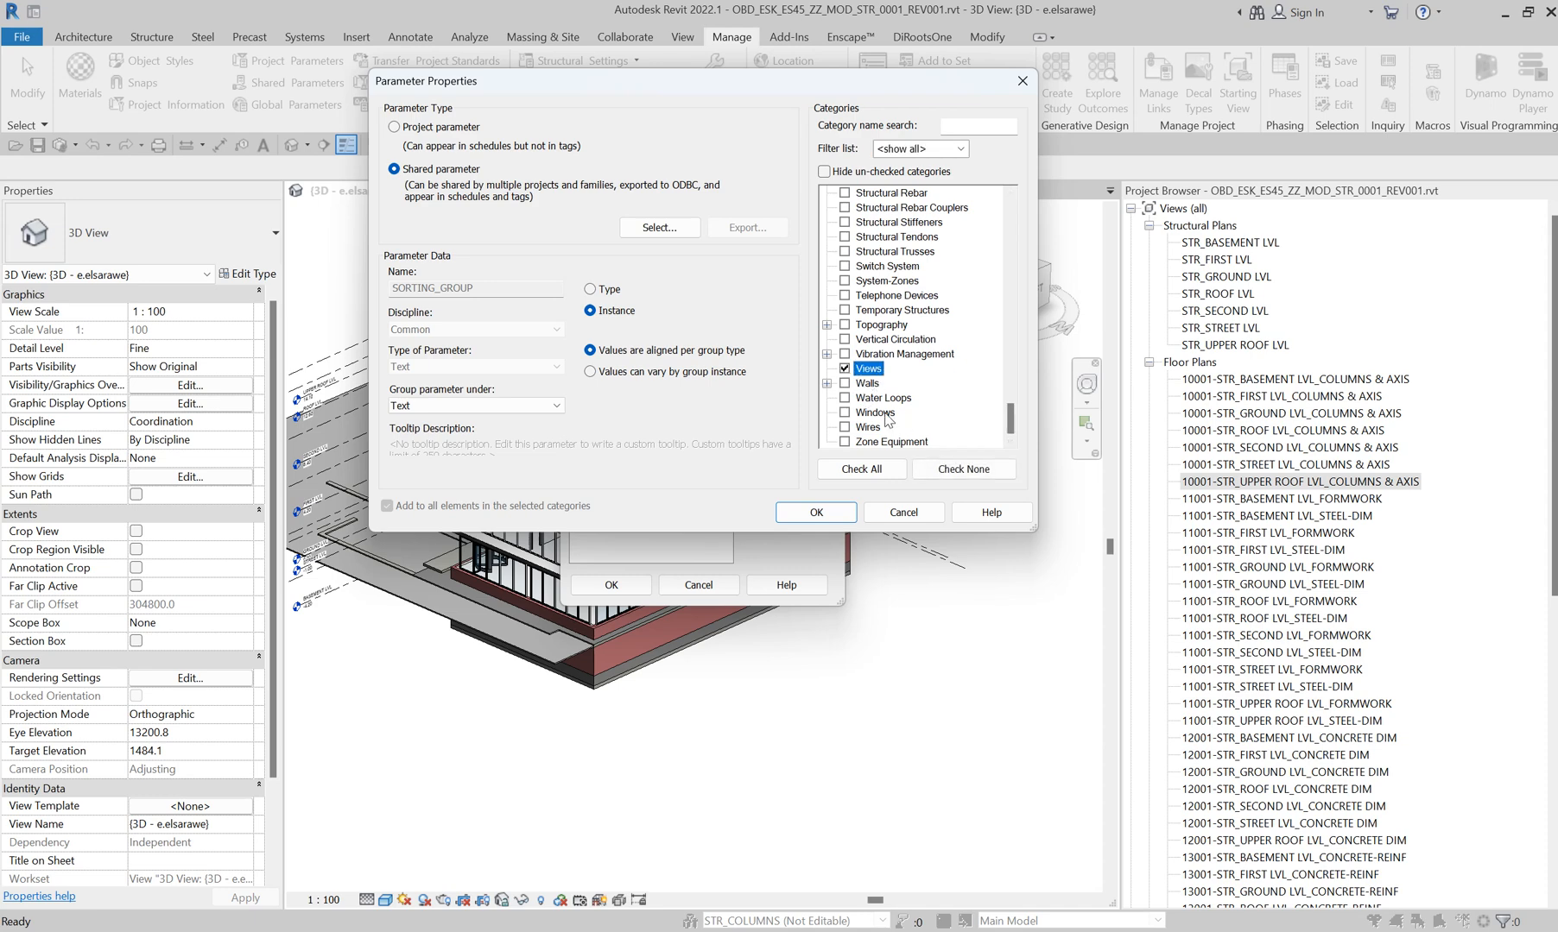
left_click(872, 285)
key("s")
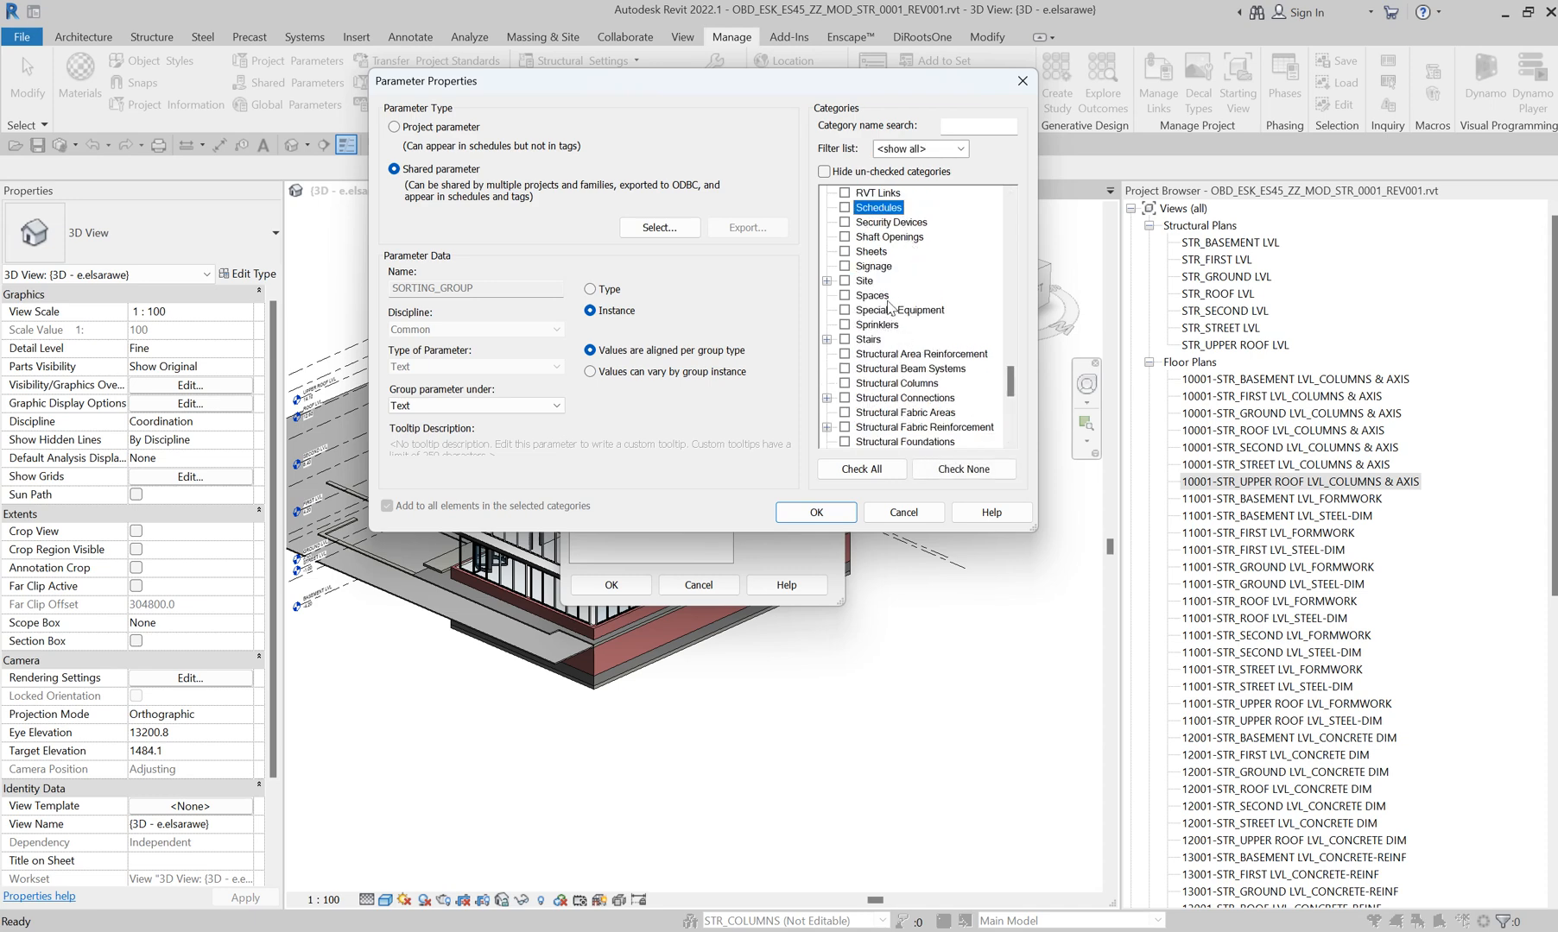
left_click(846, 252)
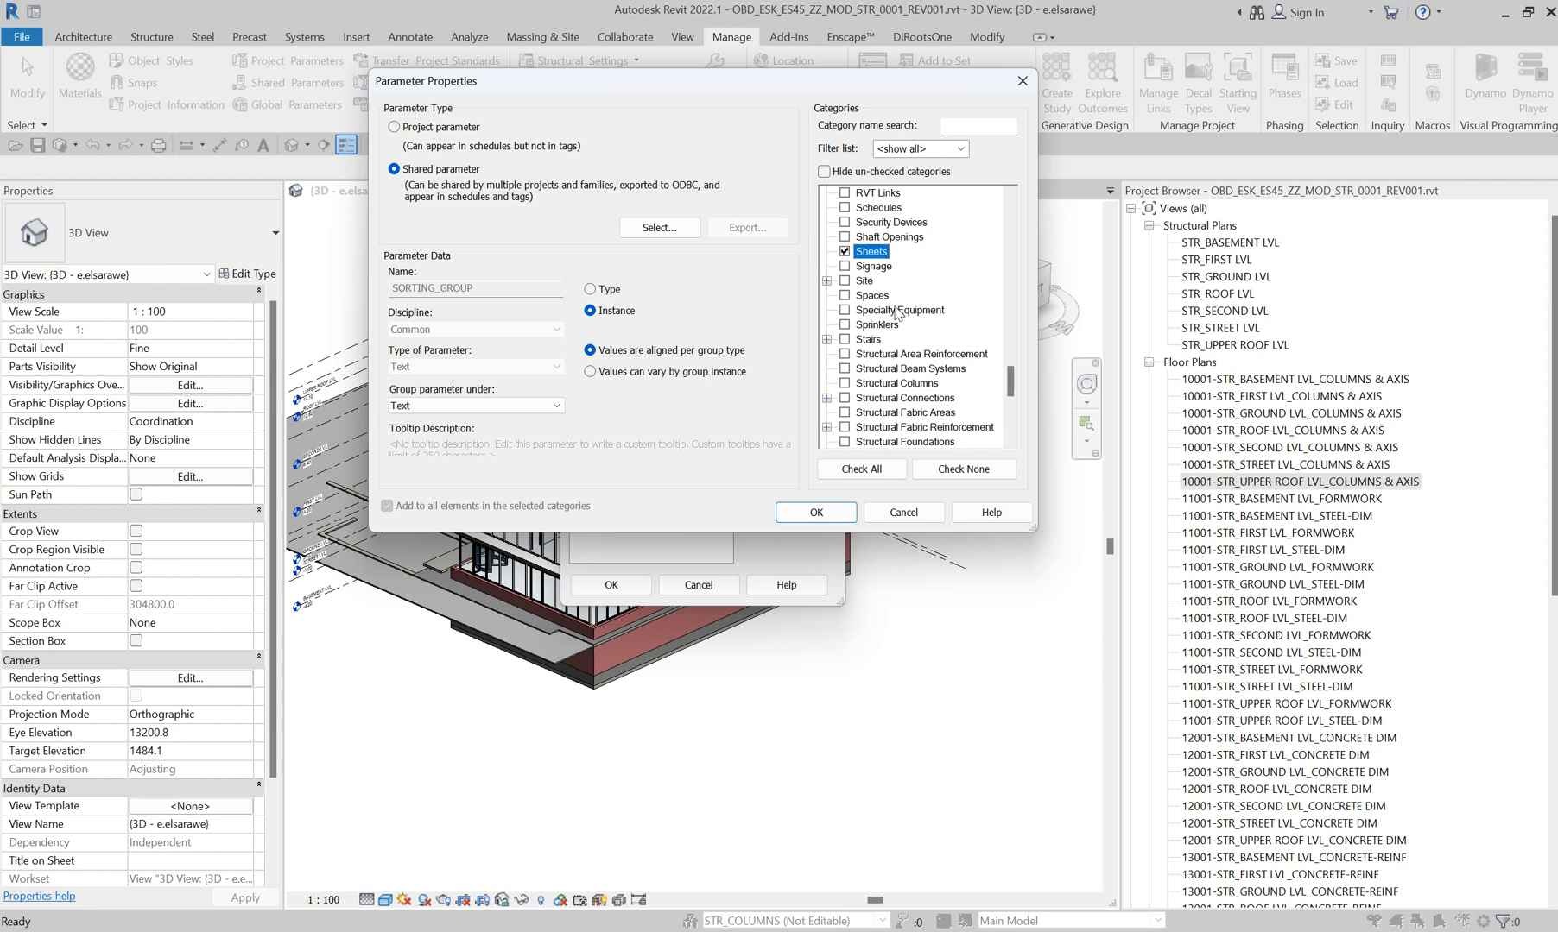
scroll(895, 315, "up", 2)
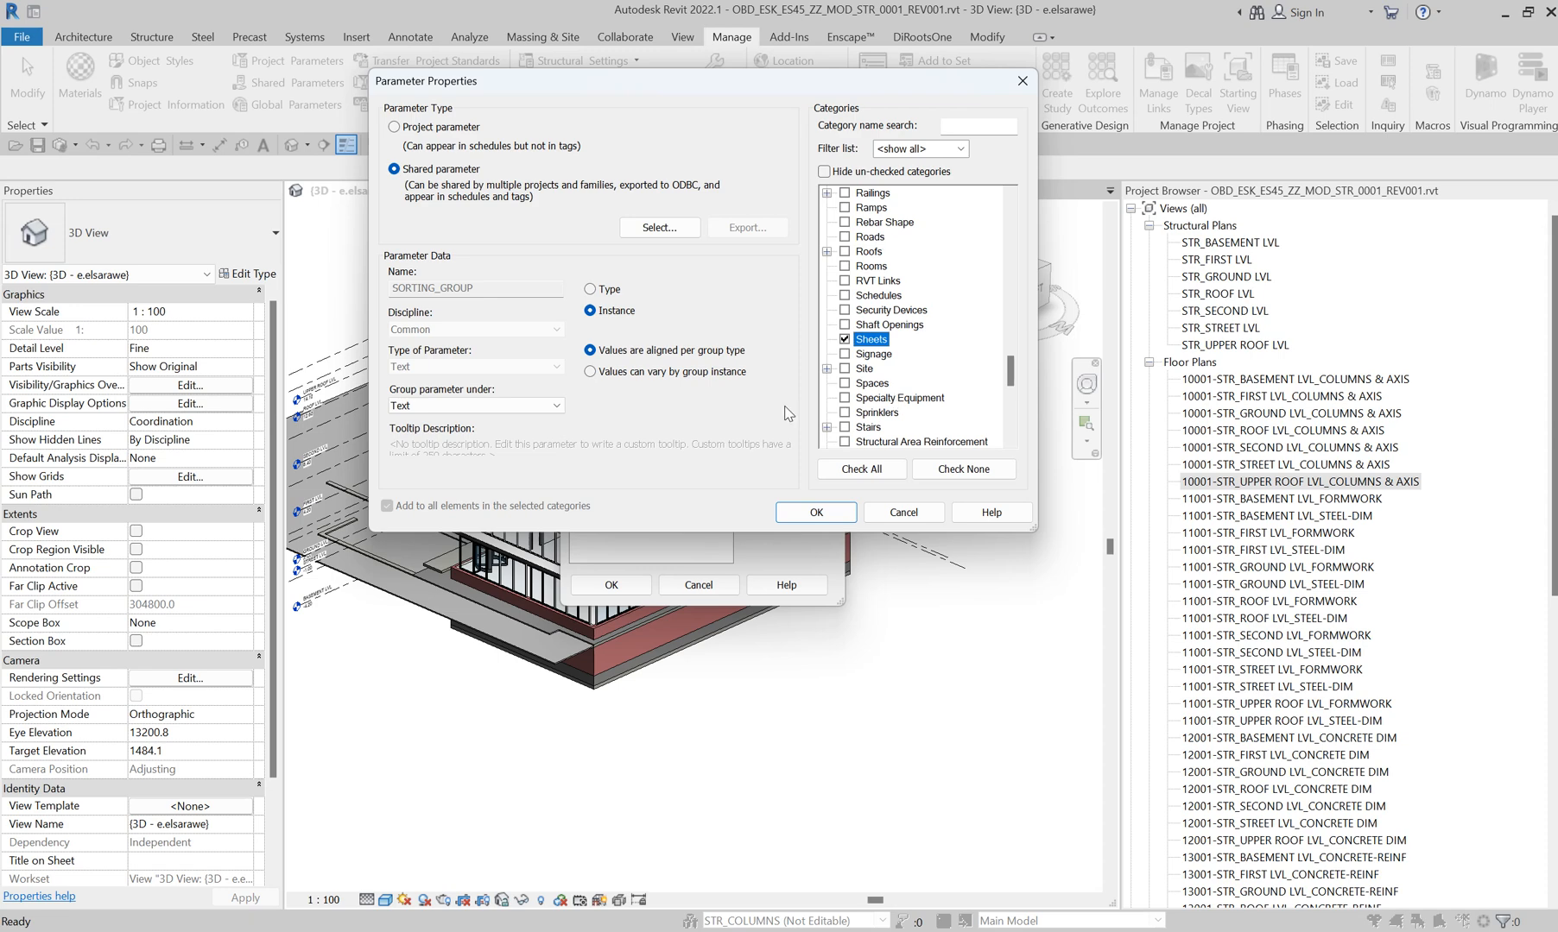
- Group SORTING_GROUP under Identity Data, keep it as an instance parameter and accept the parameter properties
left_click(471, 406)
scroll(473, 449, "up", 5)
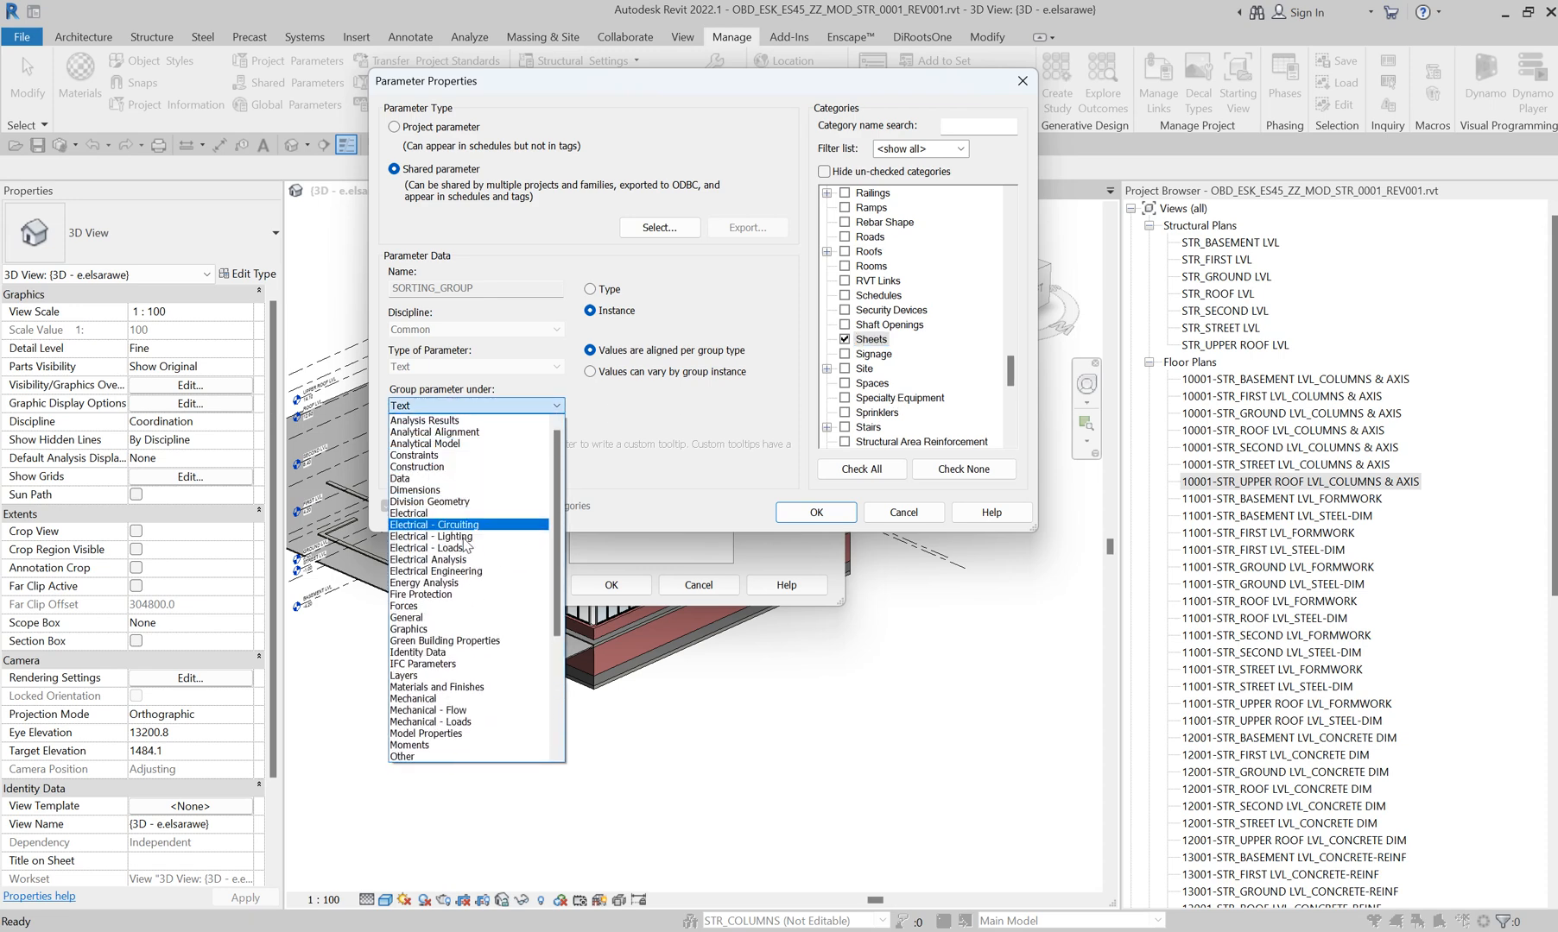
left_click(459, 653)
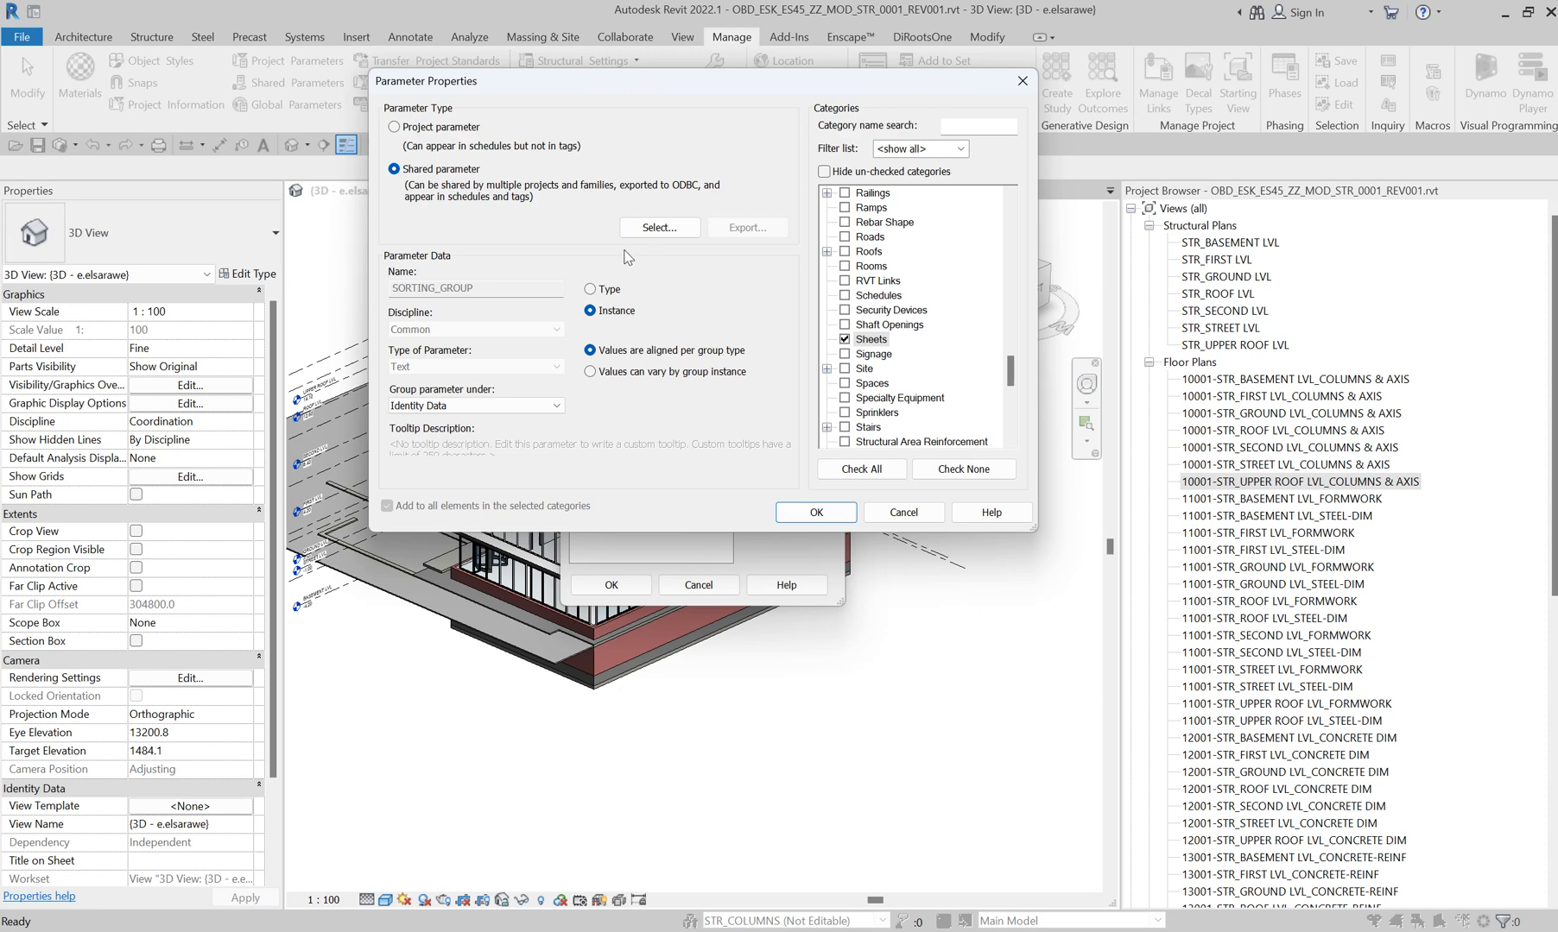
left_click(589, 289)
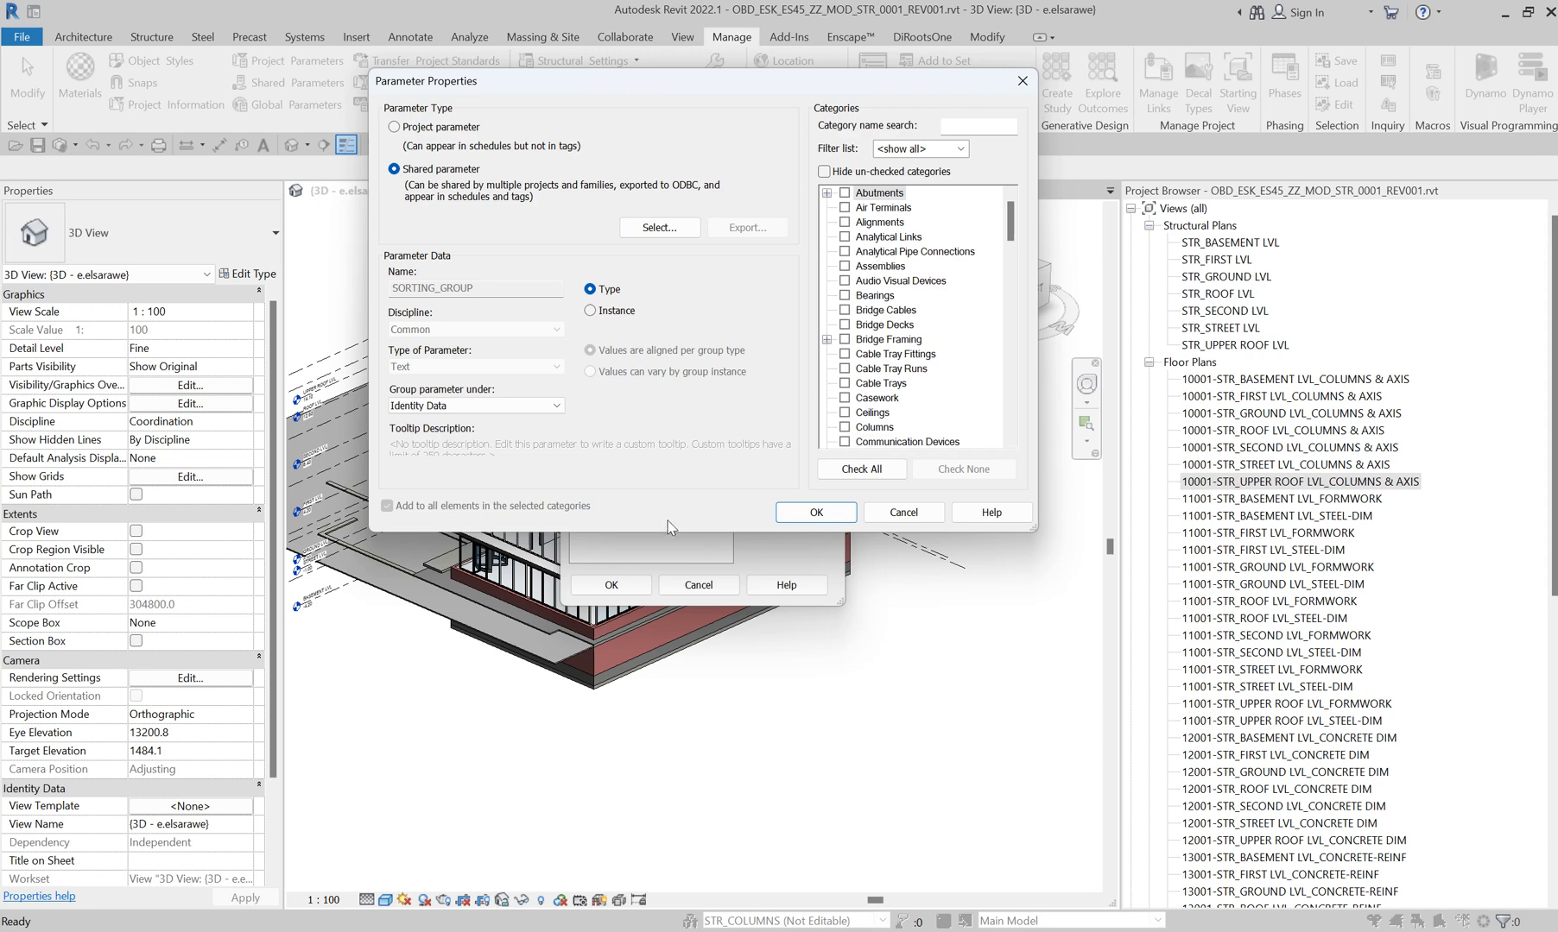
left_click(625, 312)
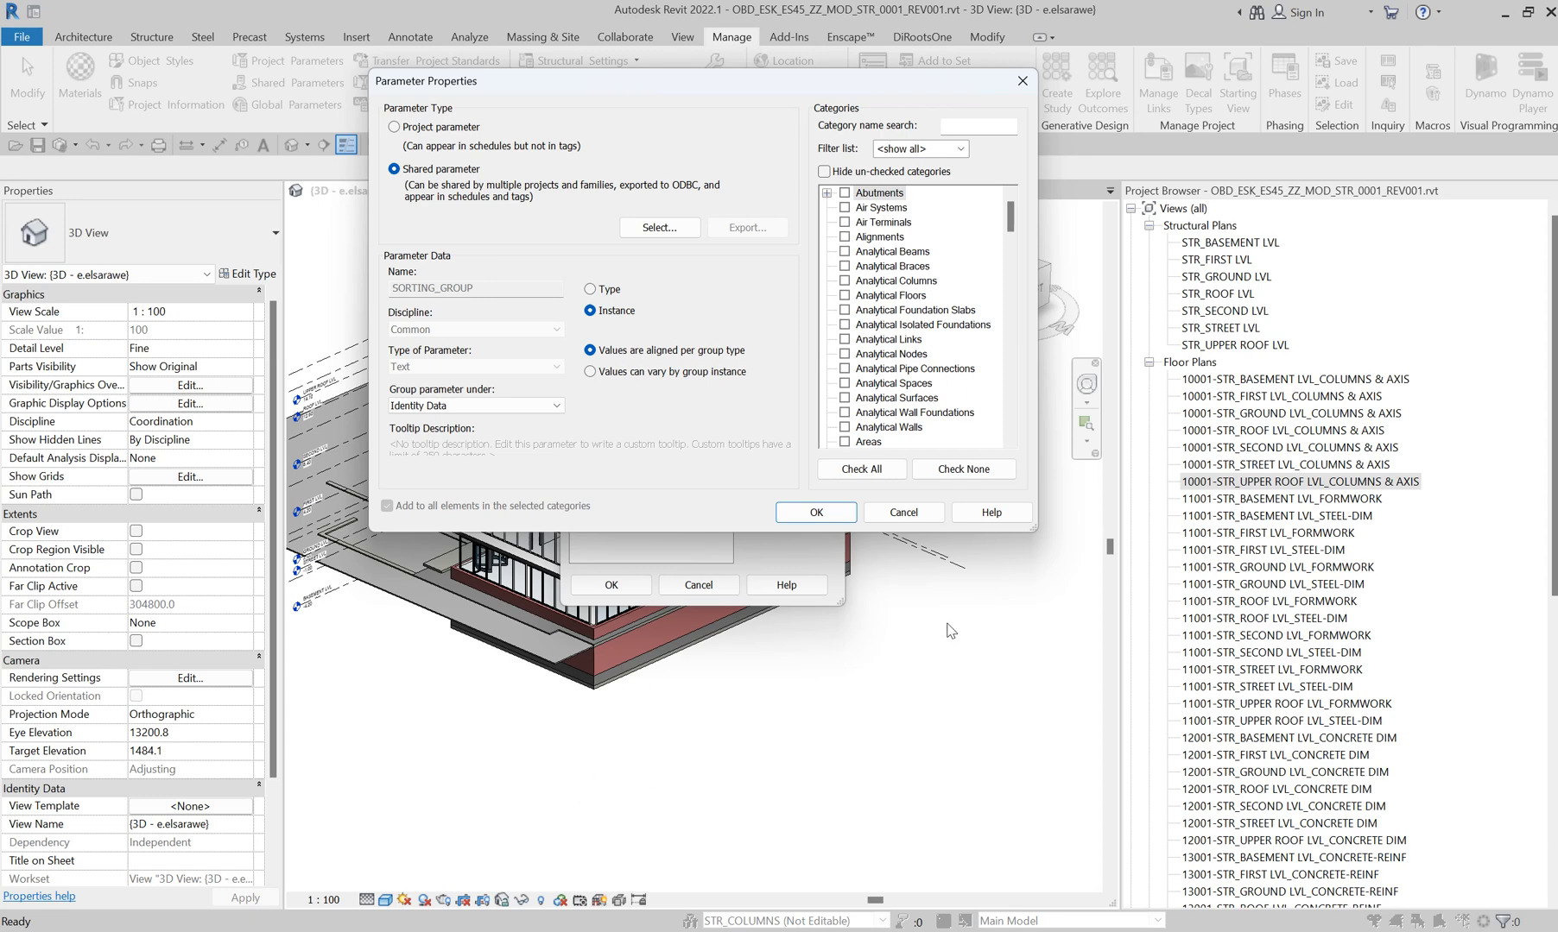
left_click_drag(1009, 221, 1009, 421)
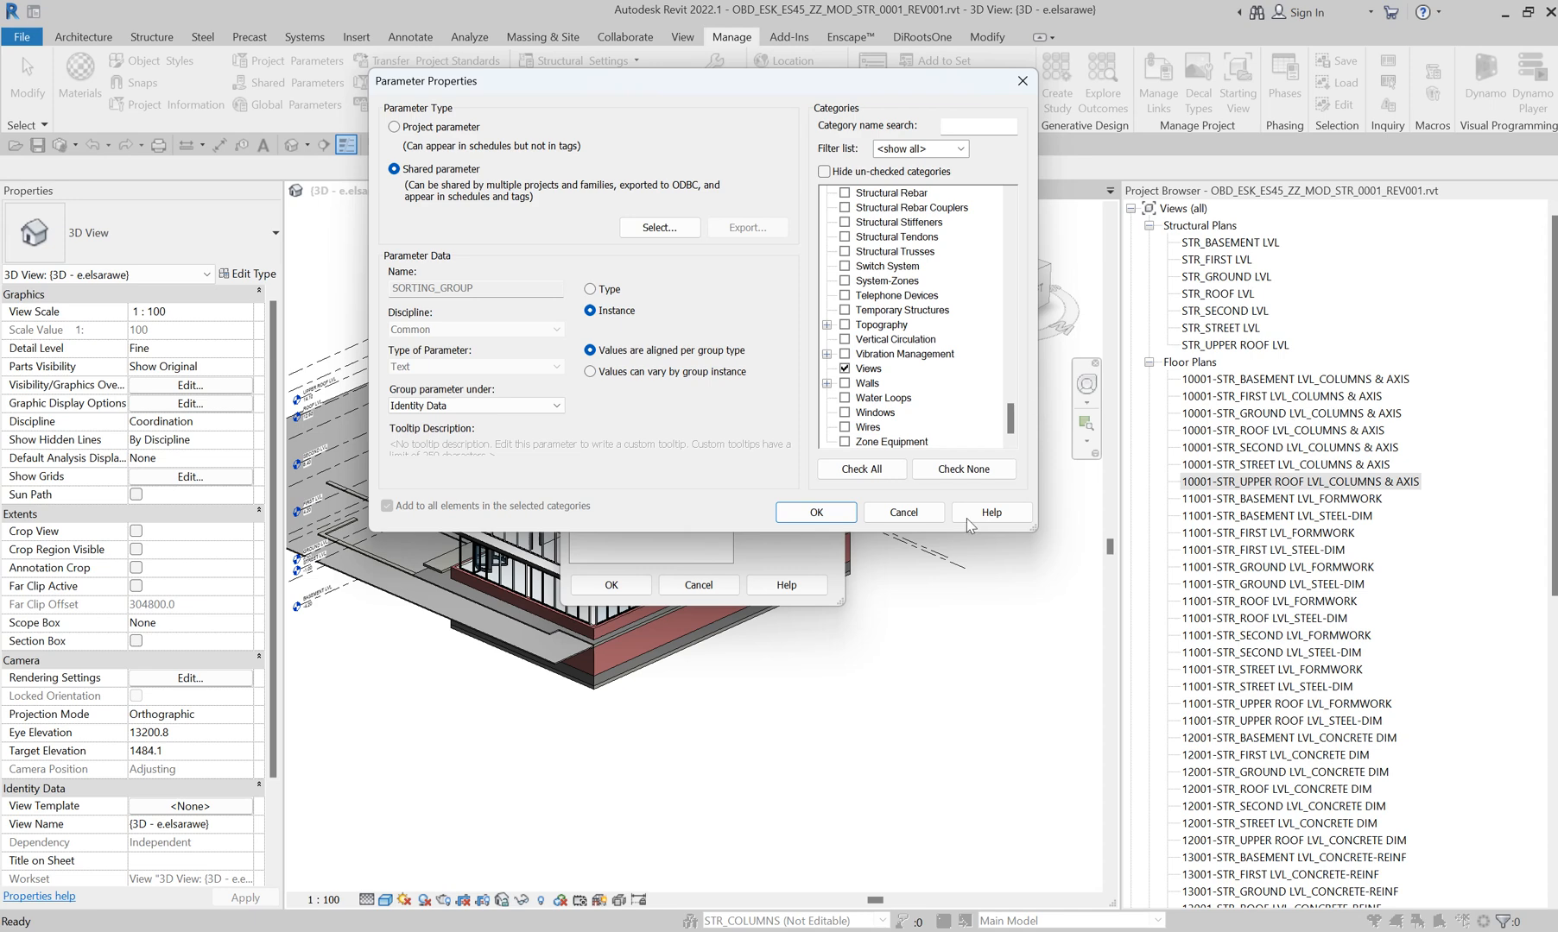
left_click(827, 521)
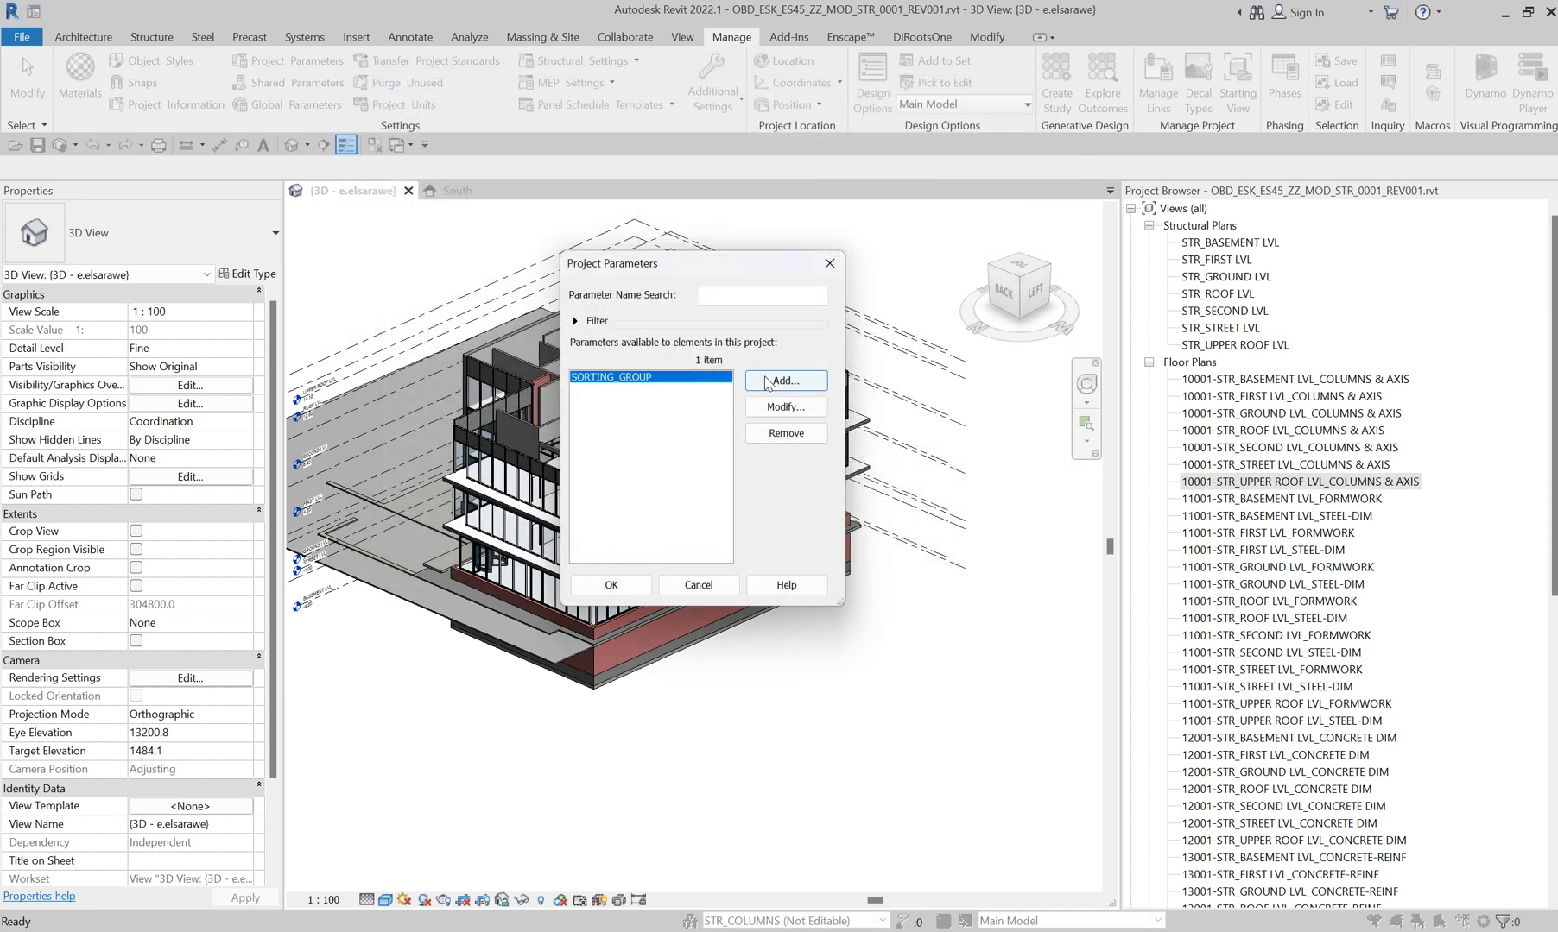
- Add a project parameter based on the shared parameter SORTING_TYPE and group it under Identity Data
left_click(769, 380)
left_click(432, 173)
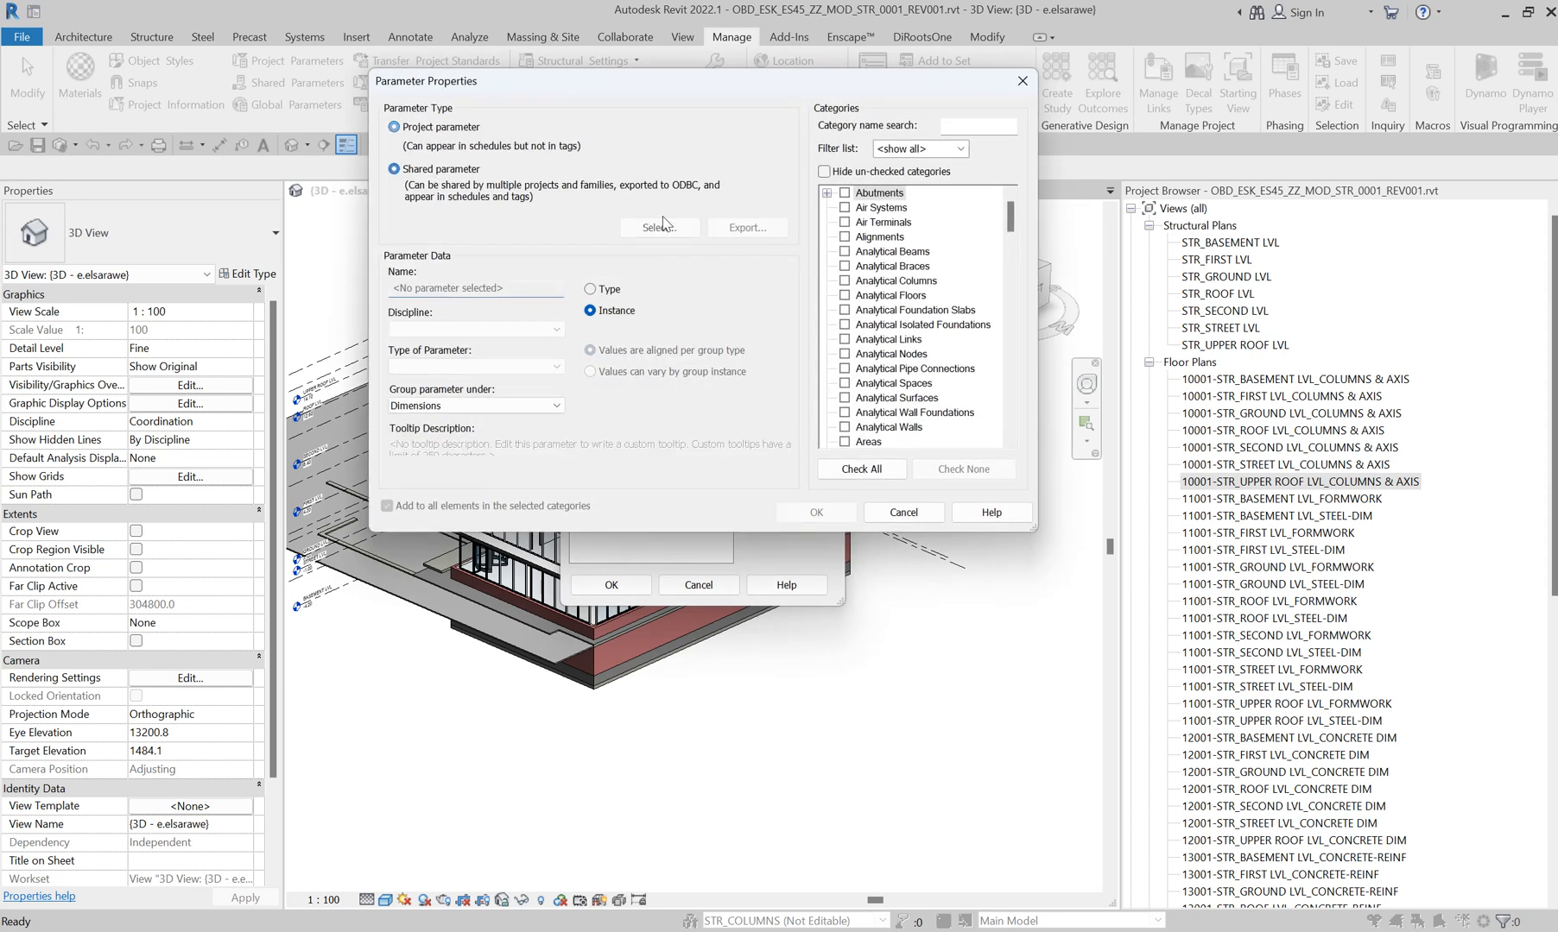
left_click(657, 227)
left_click(609, 271)
left_click(650, 458)
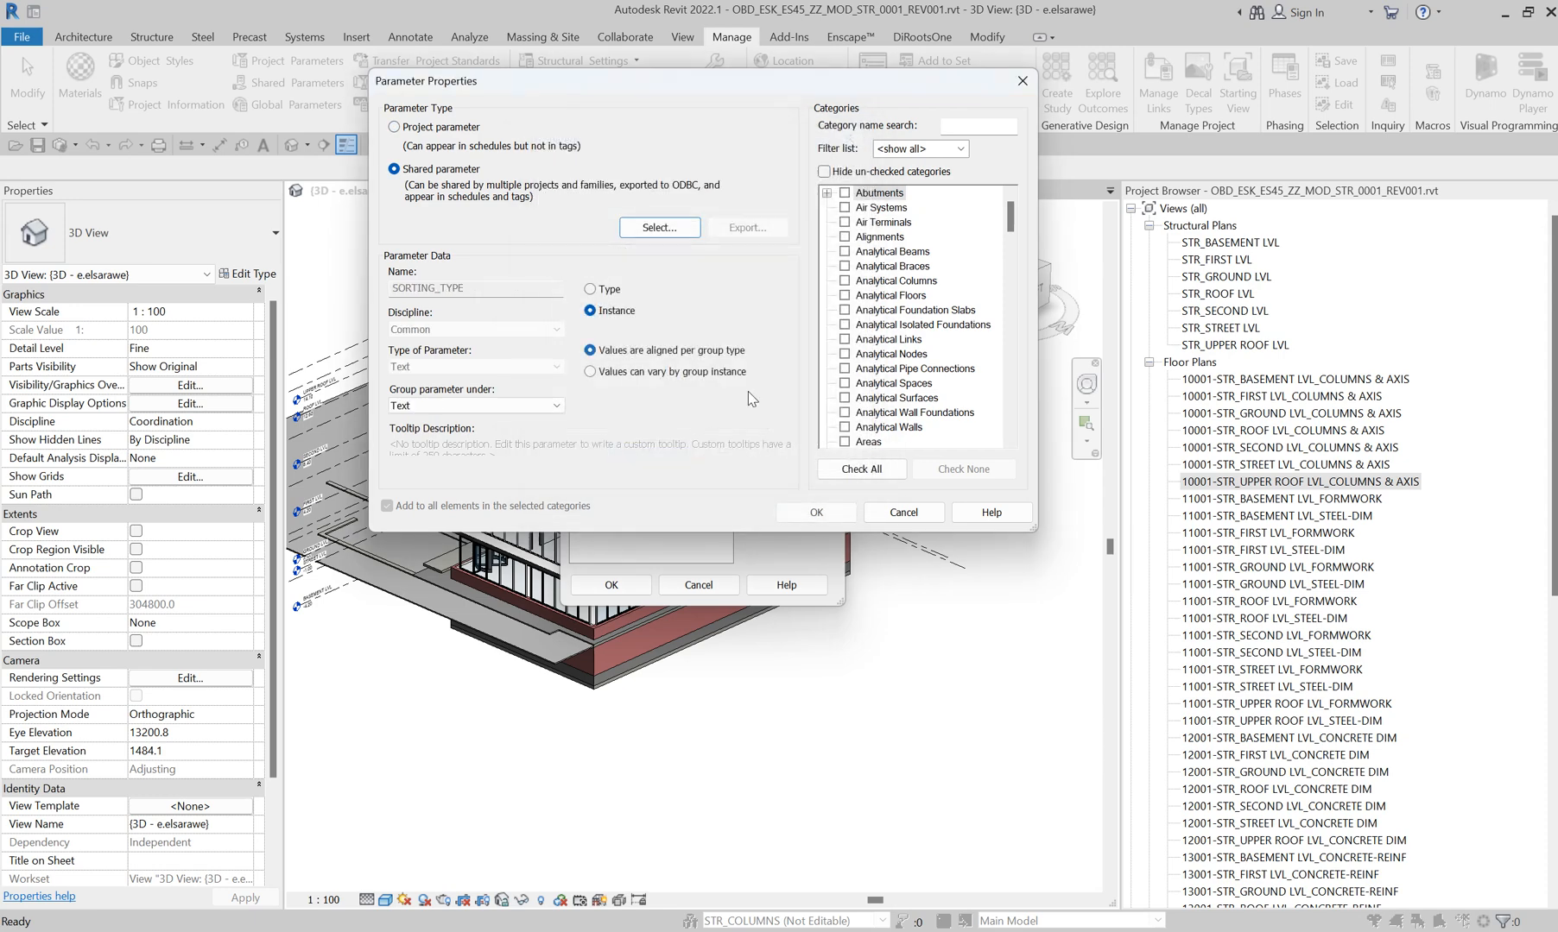
left_click(428, 405)
scroll(447, 501, "up", 3)
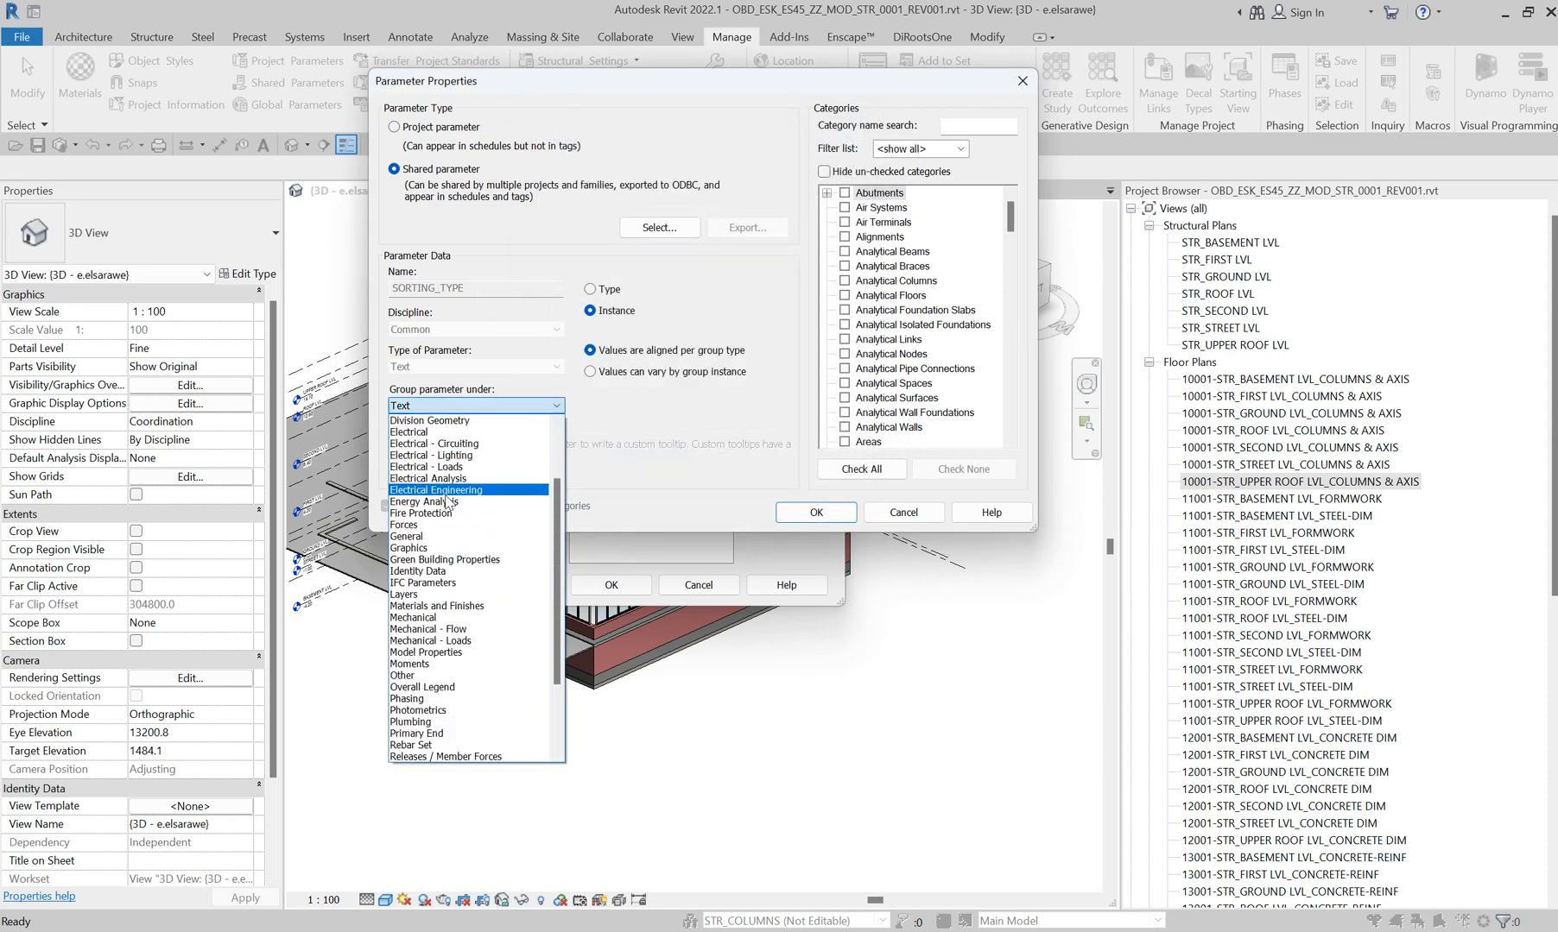
left_click(436, 572)
- Assign SORTING_TYPE to the Views and Sheets categories and accept the parameter properties
left_click(903, 251)
key("v")
scroll(895, 425, "down", 2)
left_click(845, 397)
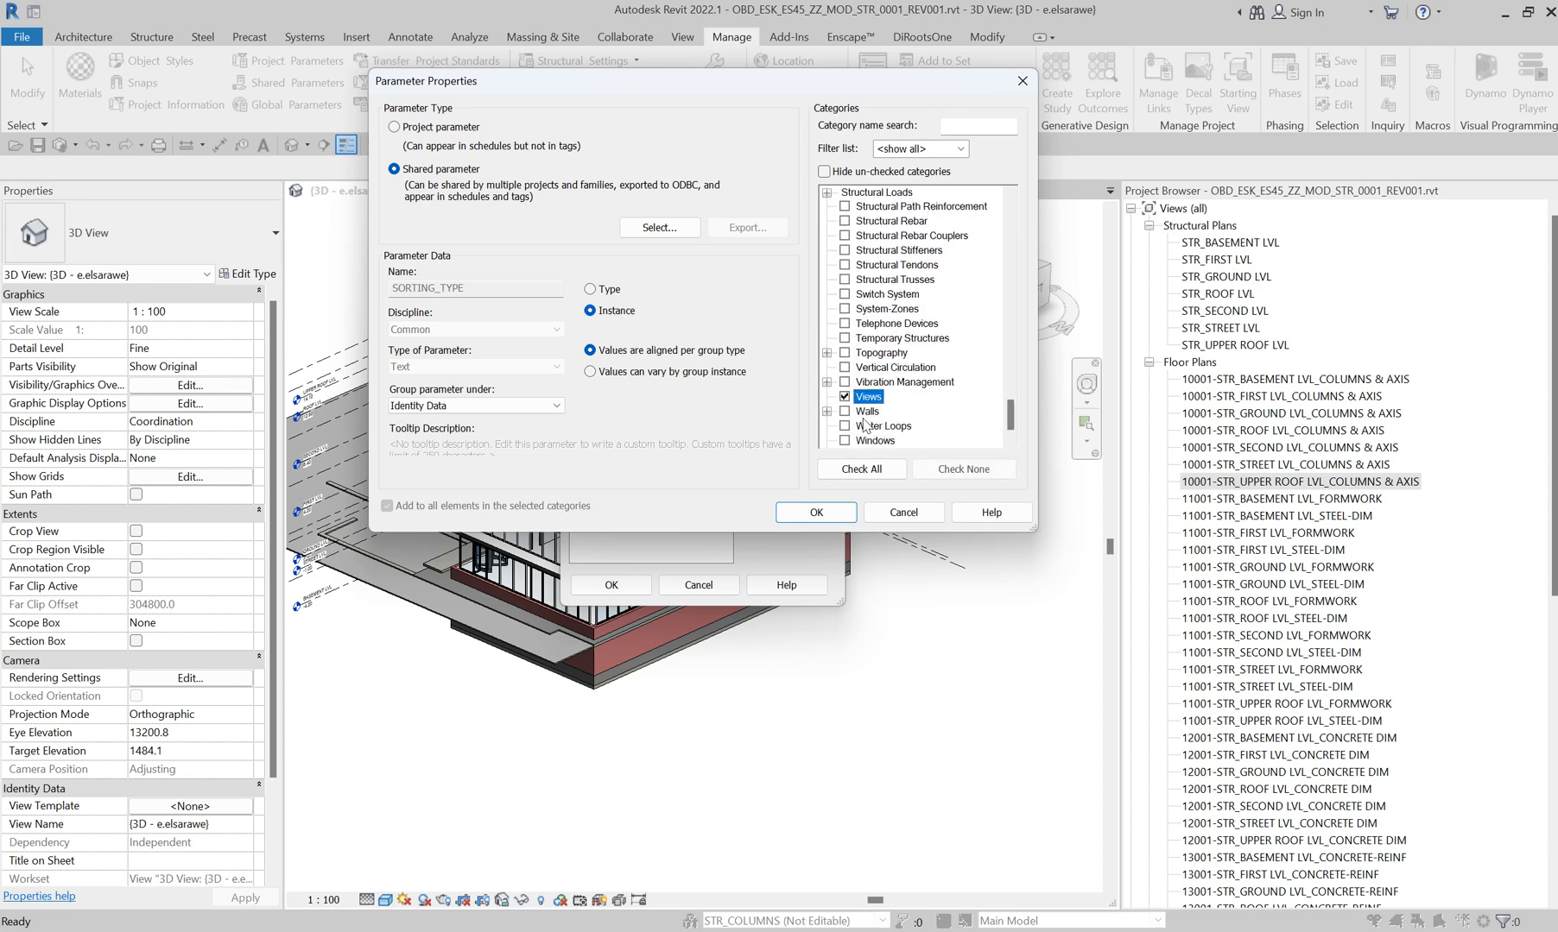
scroll(872, 415, "up", 6)
key("s")
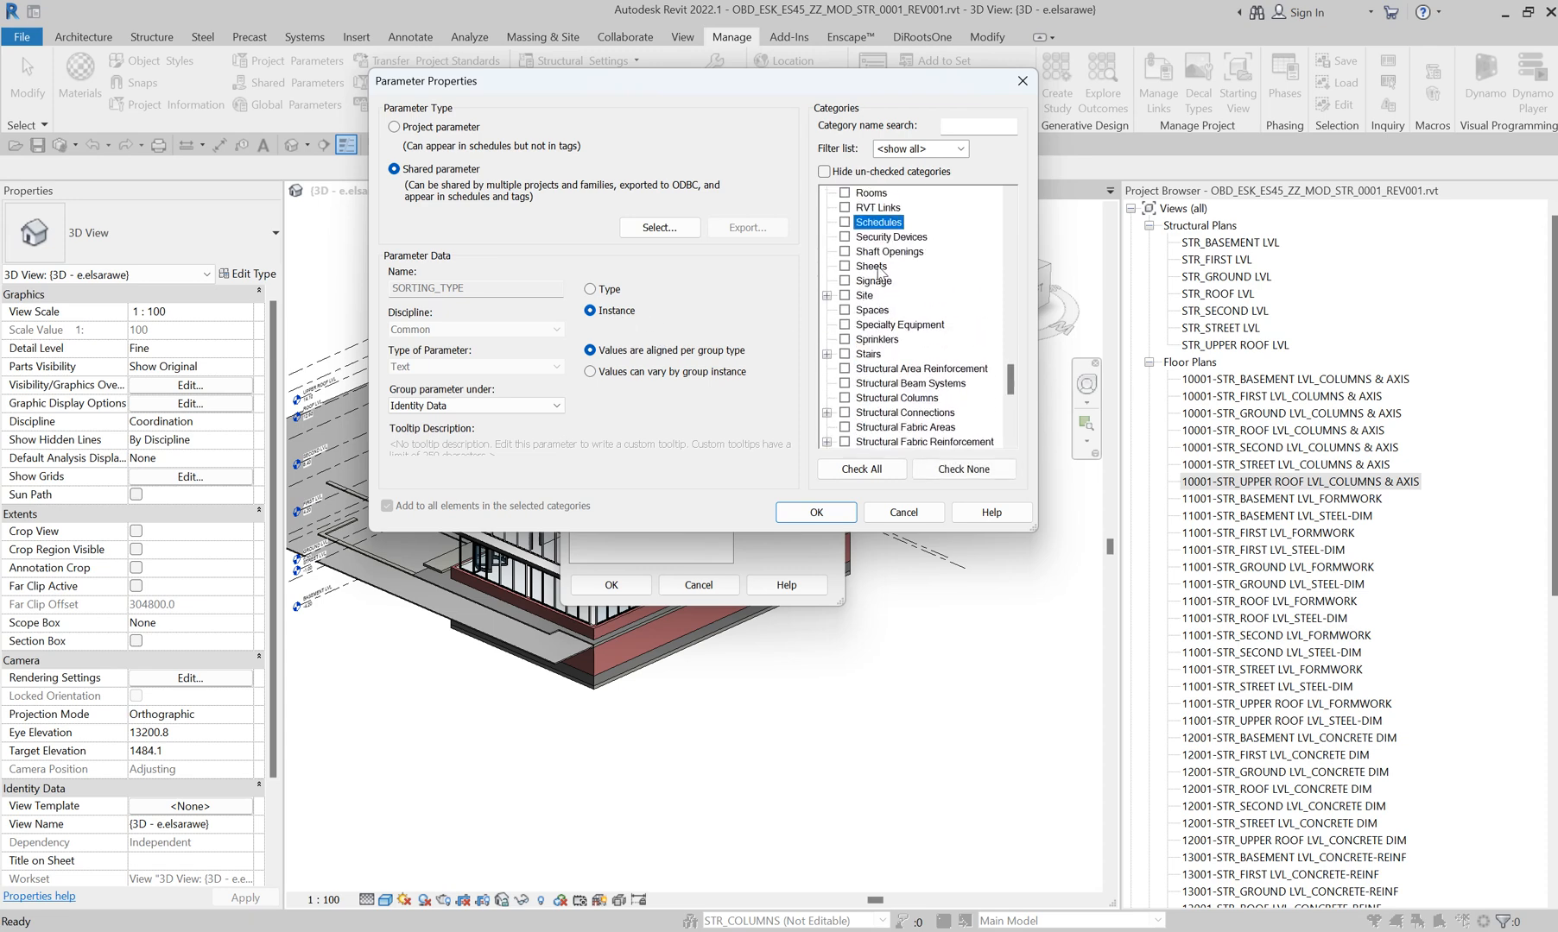
left_click(844, 281)
left_click(816, 512)
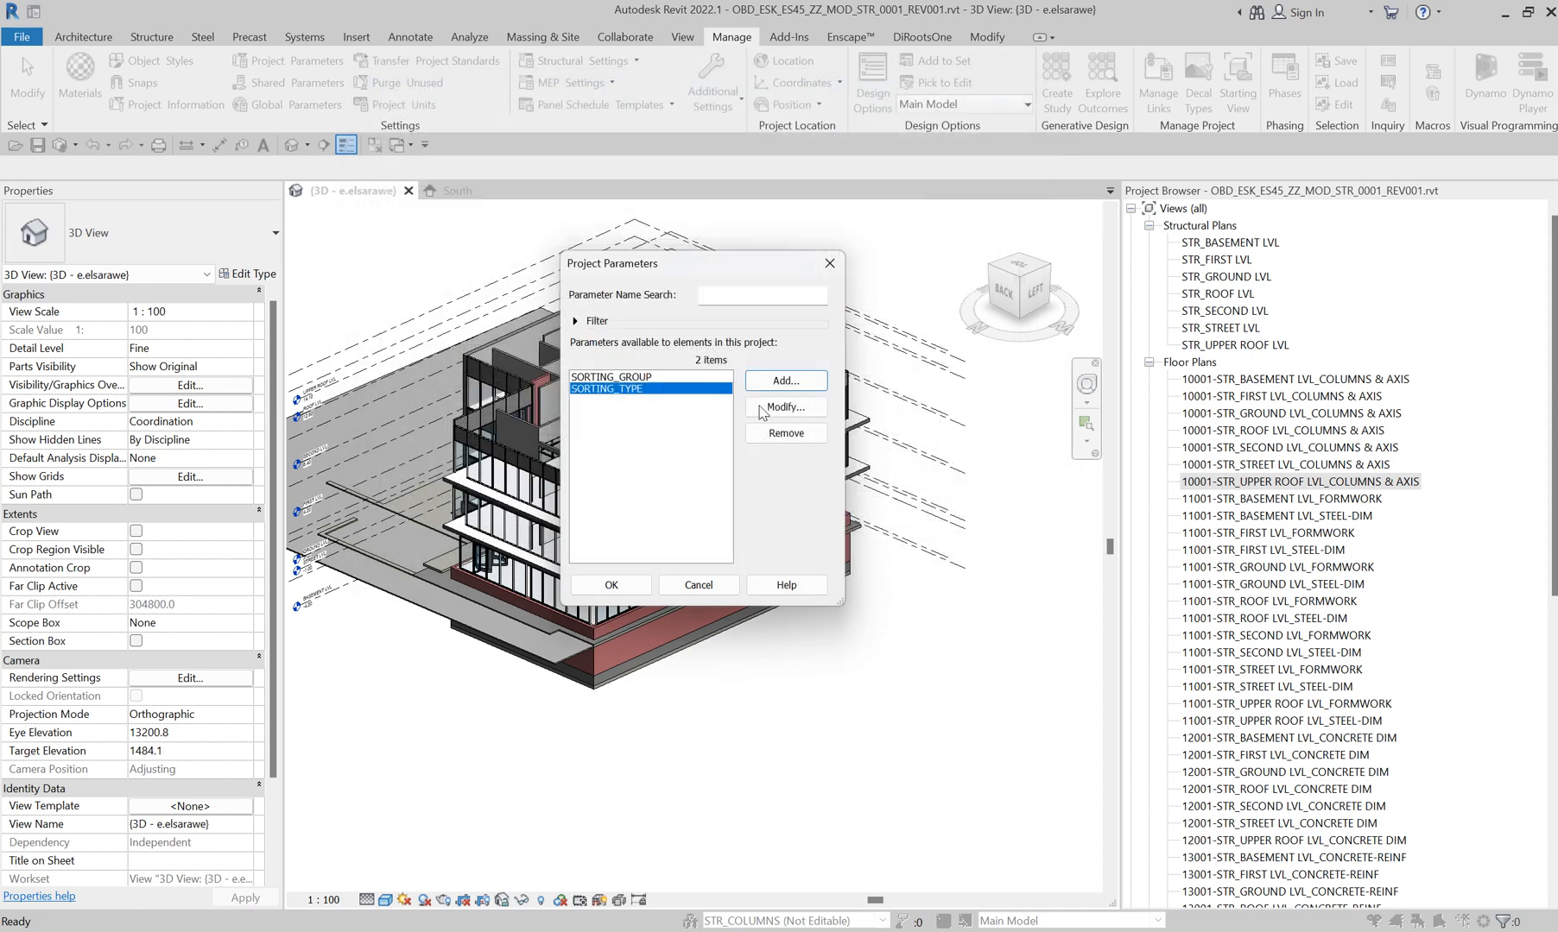
- Review the SORTING_TYPE parameter's properties and accept the project parameters
left_click(786, 407)
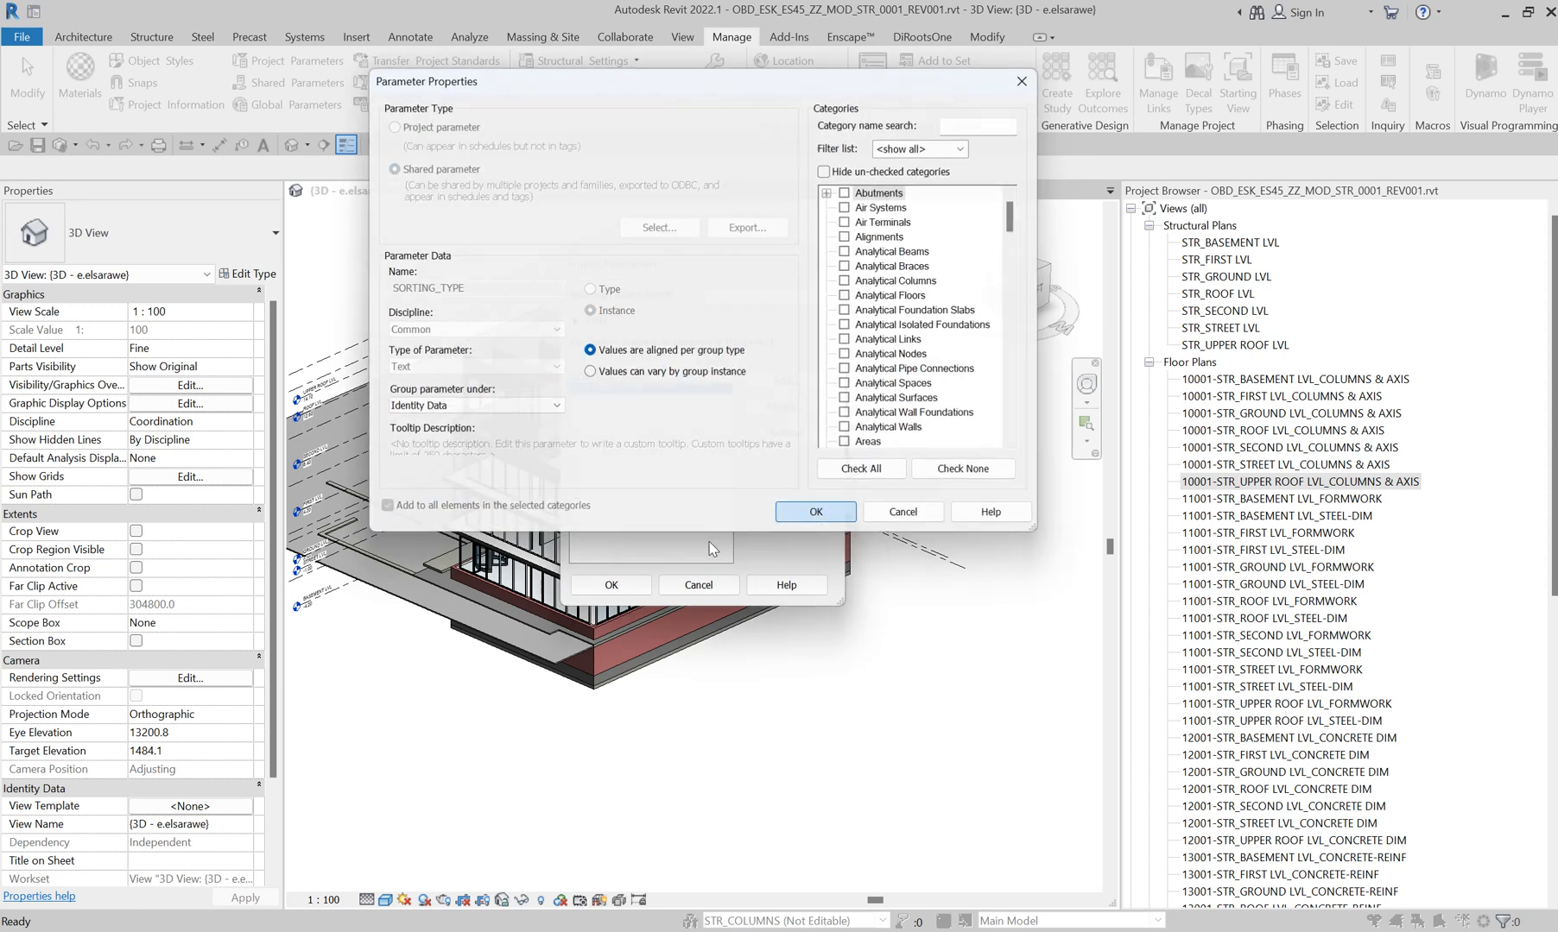
left_click(816, 512)
left_click(611, 585)
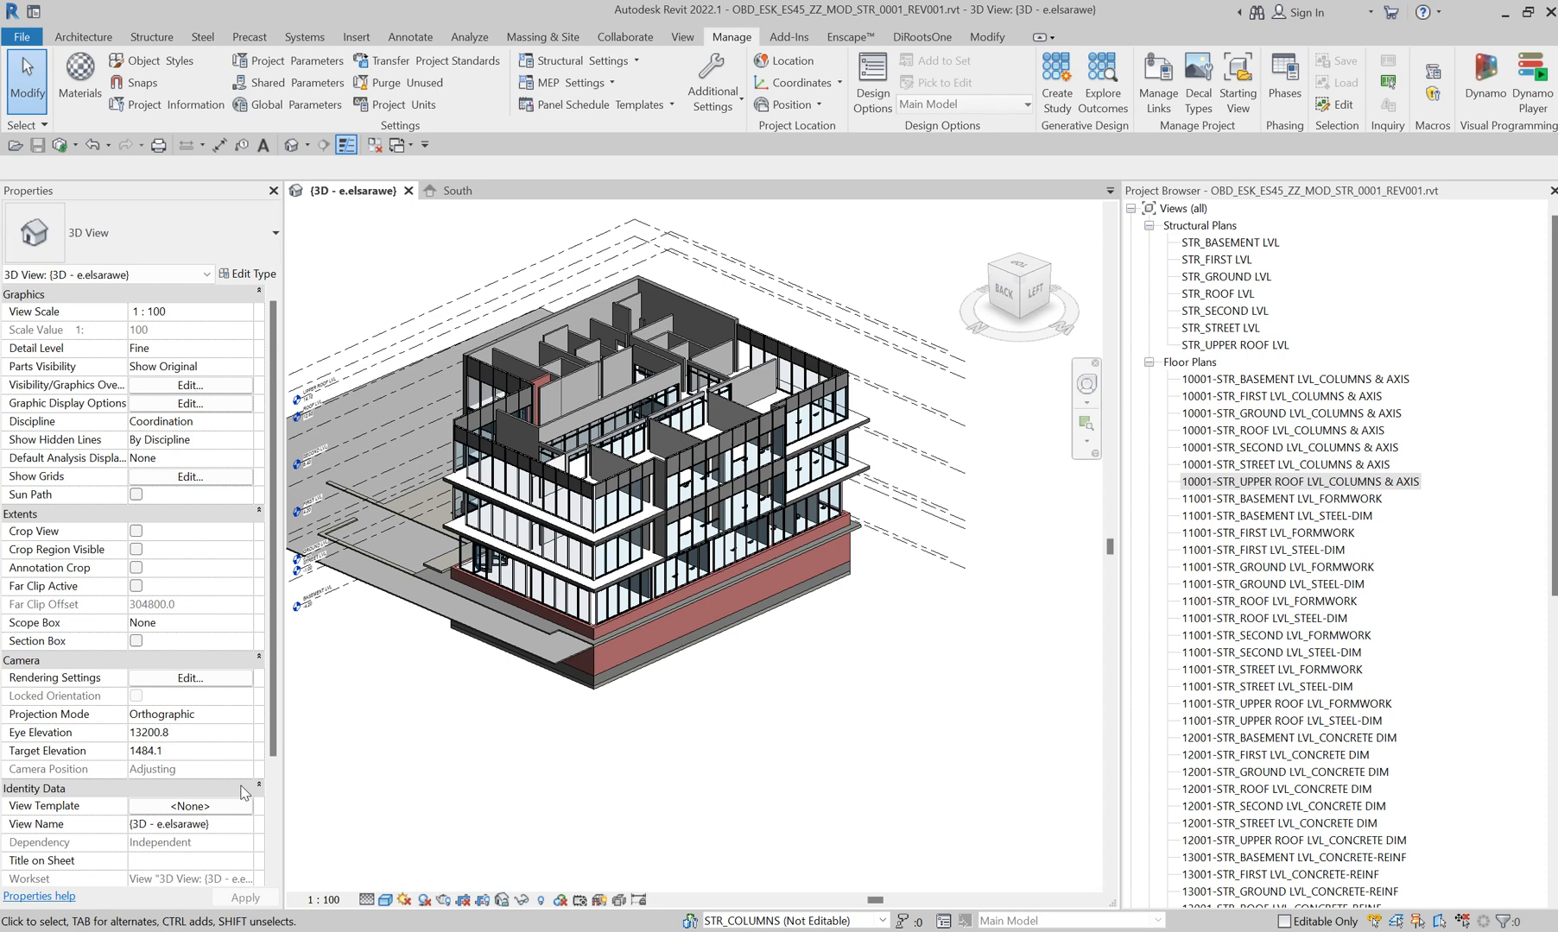
- Check the identity data of the 10001-STR_BASEMENT LVL_COLUMNS & AXIS floor plan for the sorting parameters
scroll(248, 718, "down", 3)
left_click(1269, 379)
scroll(22, 736, "down", 3)
scroll(89, 570, "up", 1)
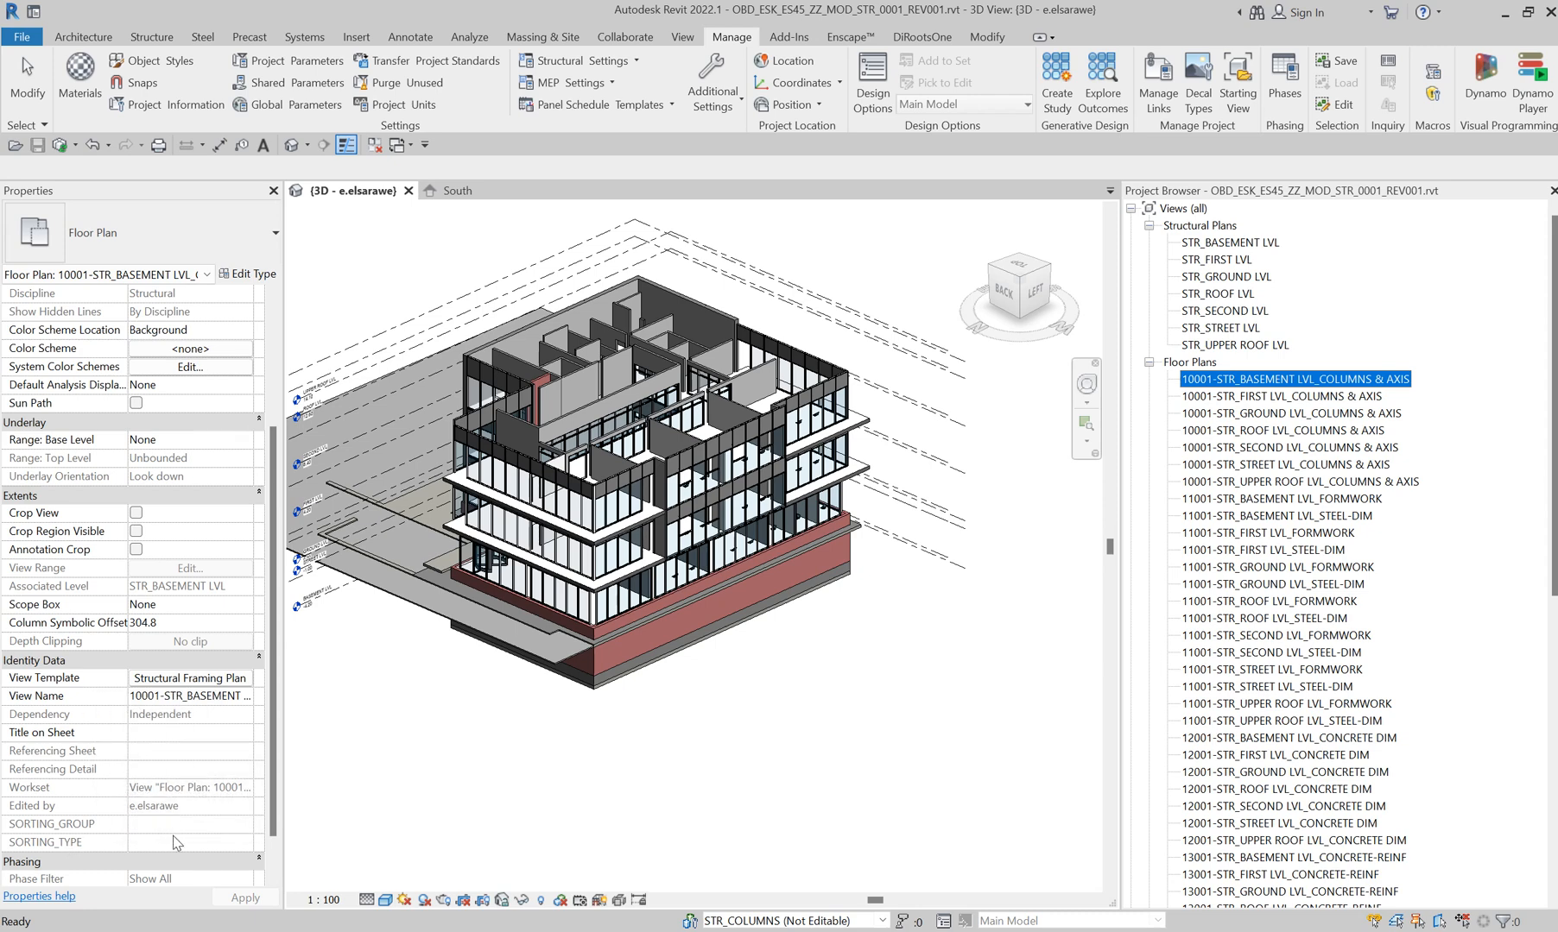
left_click(503, 792)
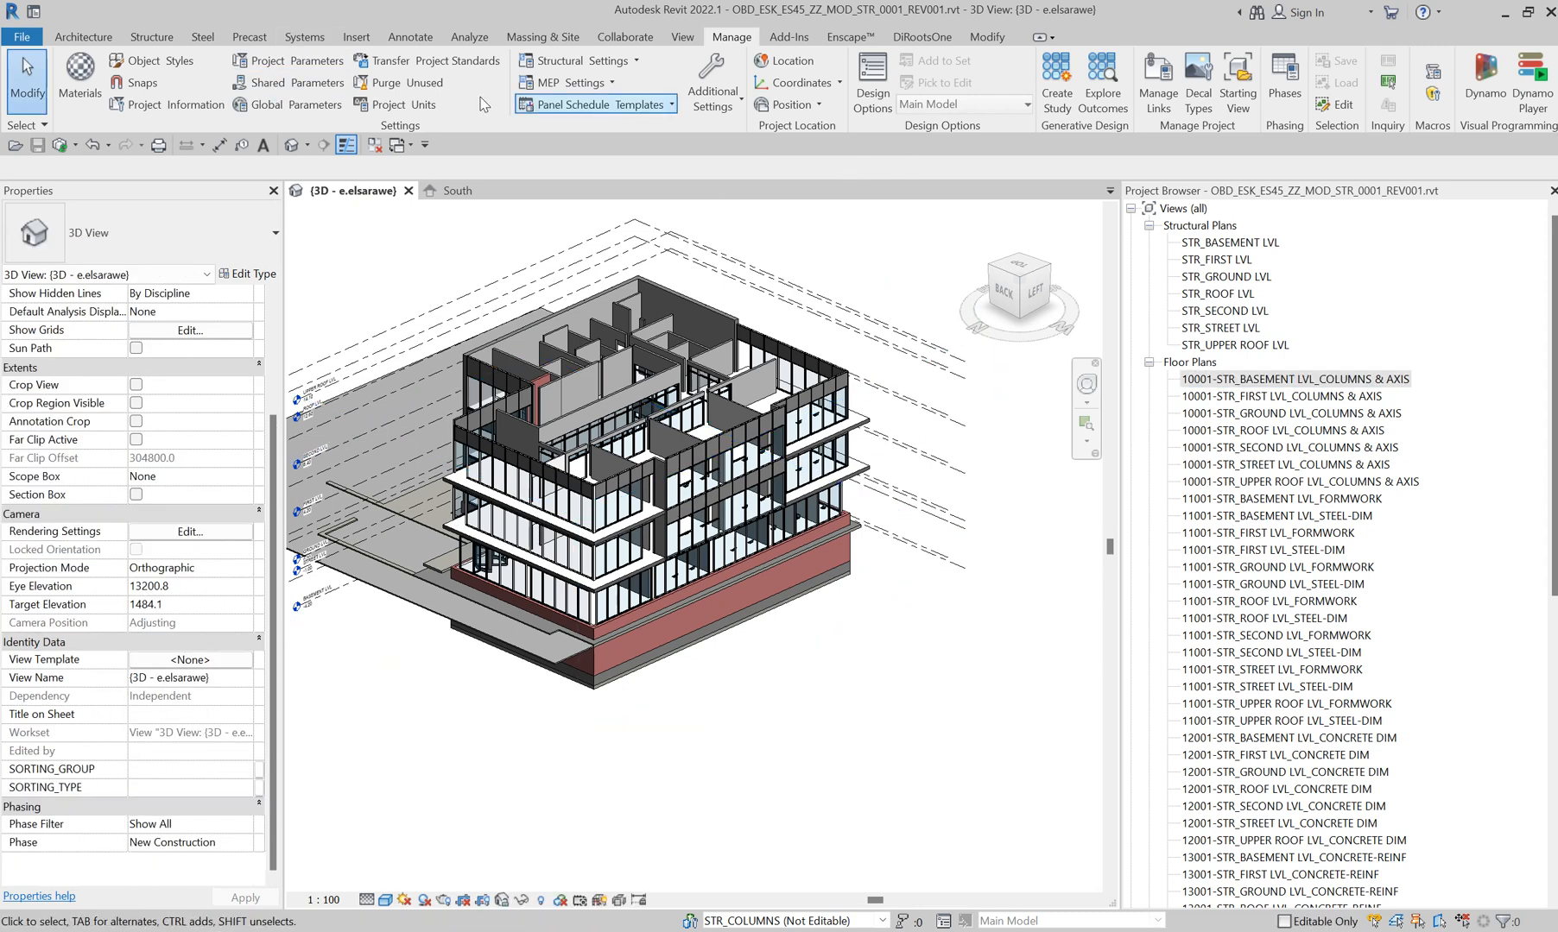
- Review the categories assigned to the SORTING_GROUP project parameter, then close the project parameters
left_click(302, 61)
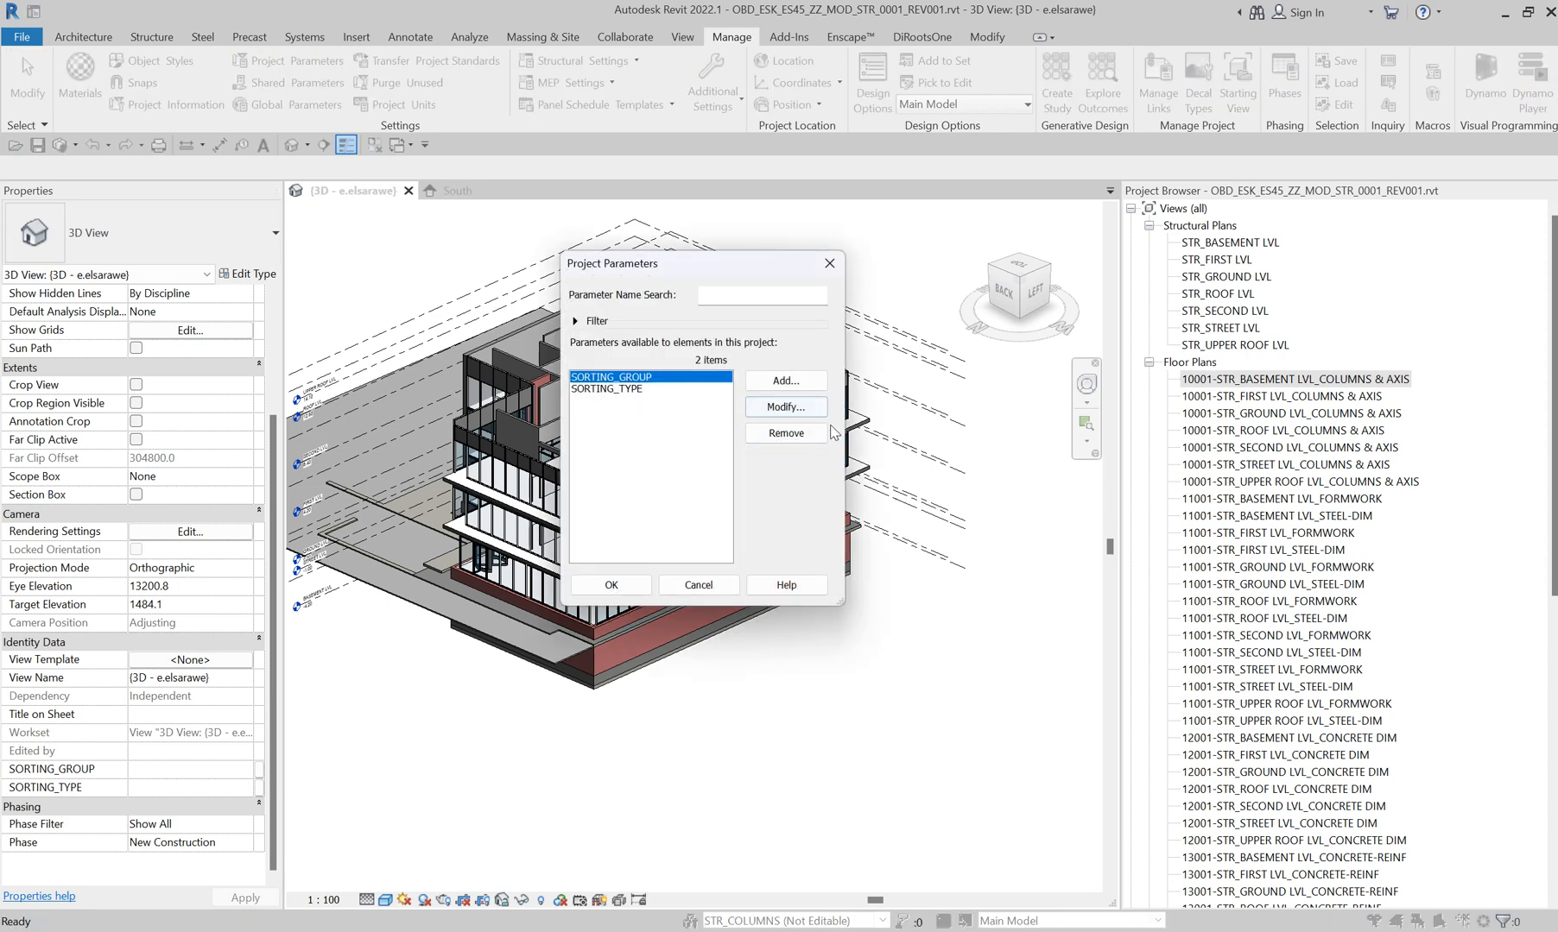
left_click(820, 411)
left_click_drag(1012, 220, 1012, 372)
scroll(915, 371, "down", 8)
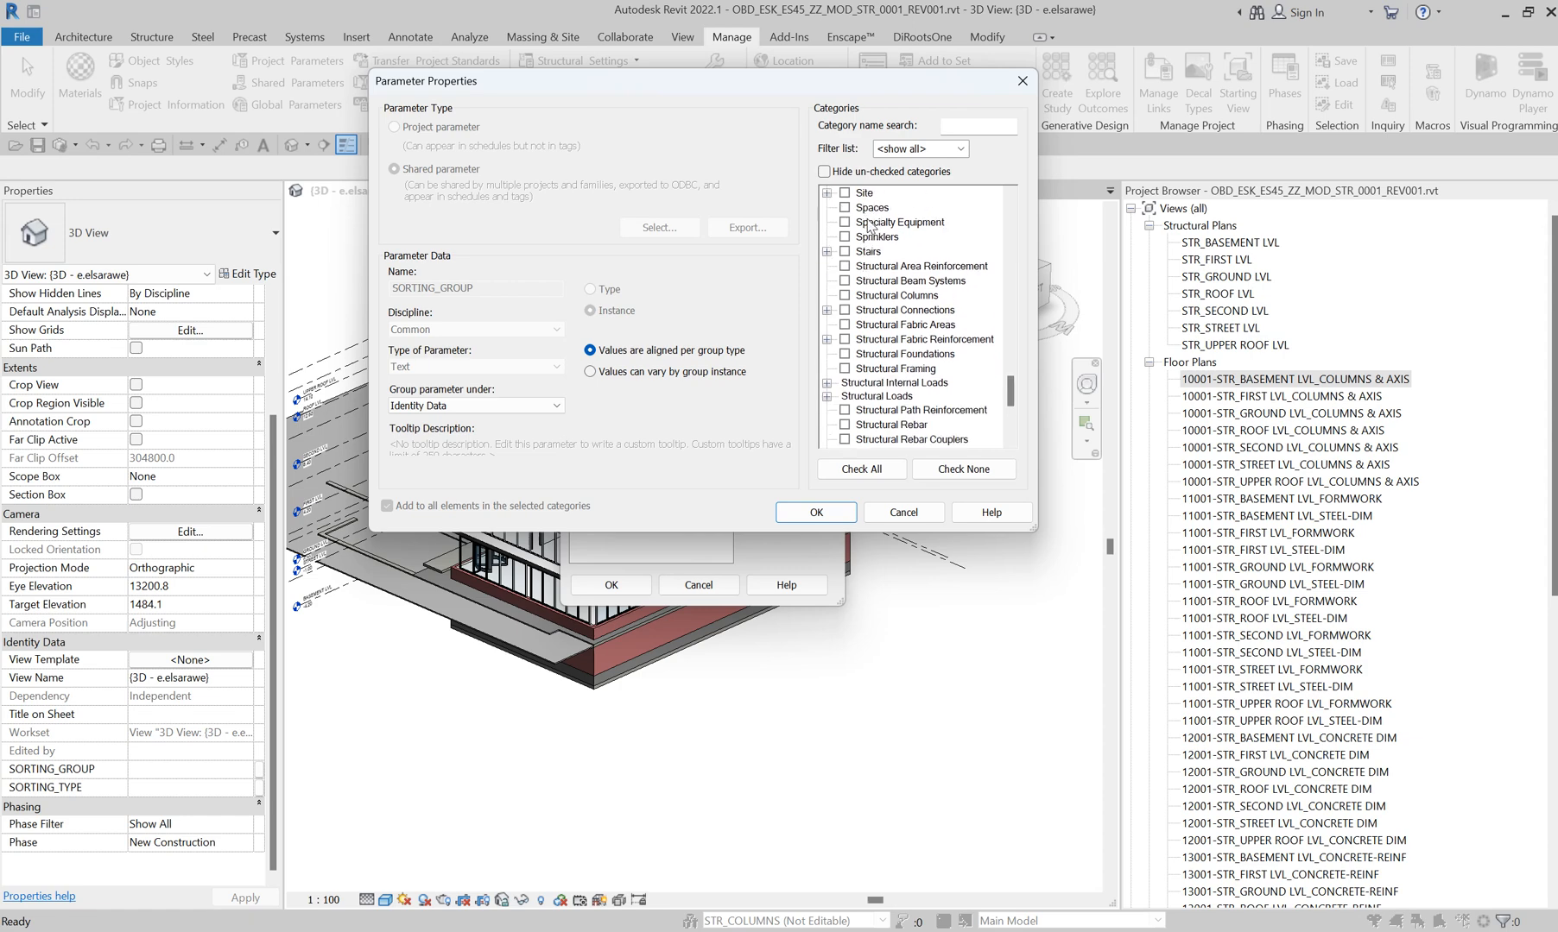
scroll(904, 371, "down", 5)
left_click(816, 512)
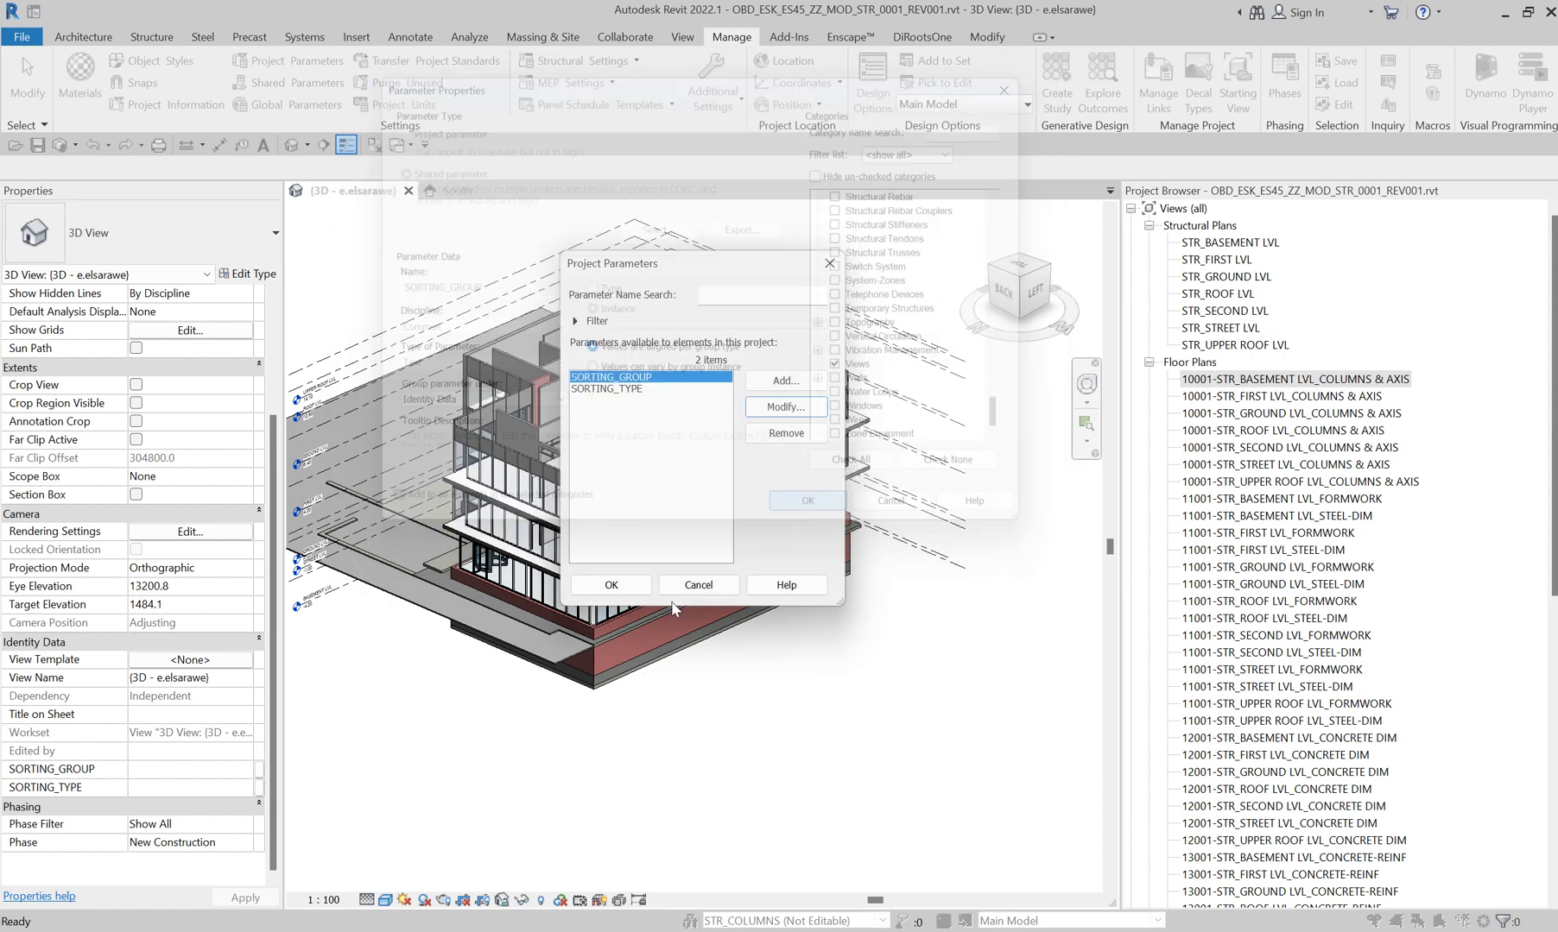
left_click(622, 589)
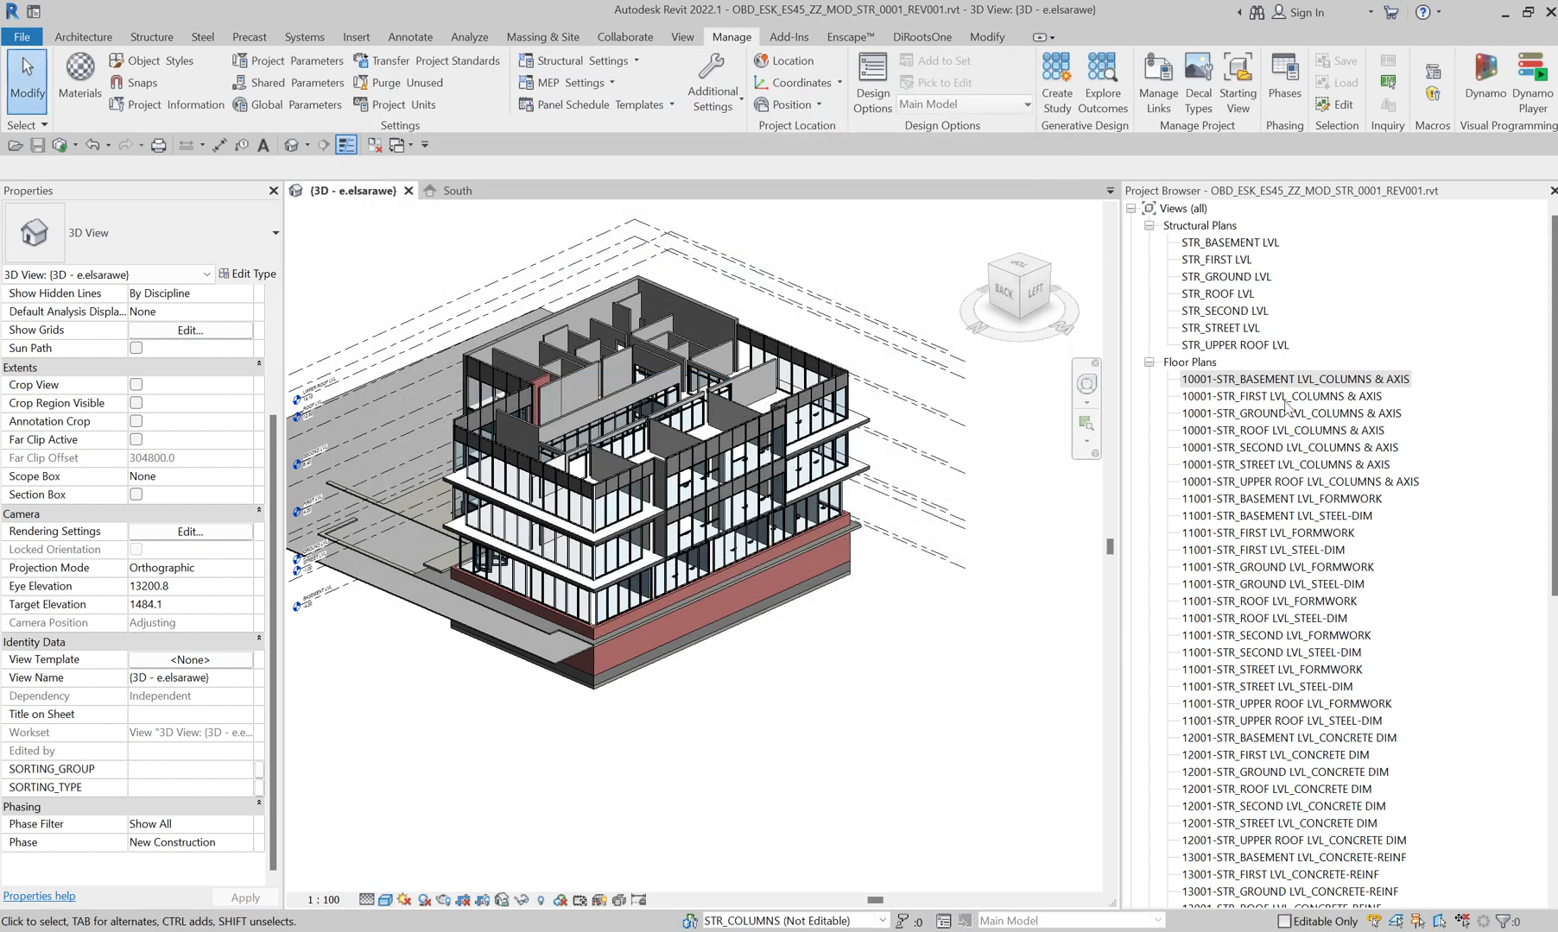
- Examine the SORTING_GROUP and SORTING_TYPE fields in the 3D view's identity data
scroll(1288, 417, "down", 3)
scroll(1288, 417, "up", 3)
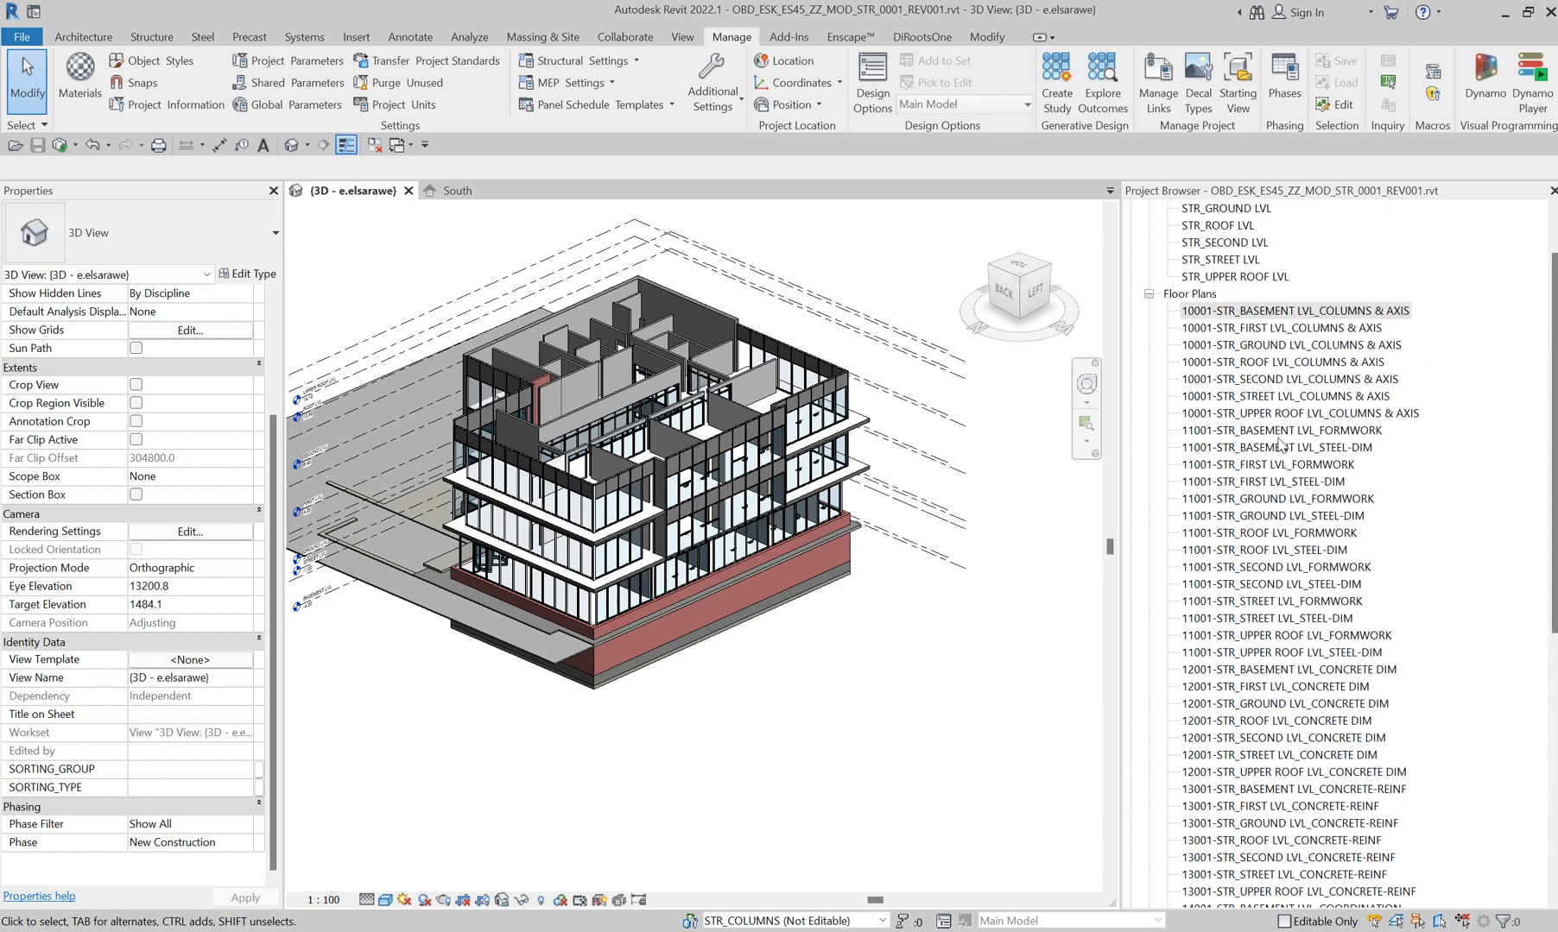
left_click(151, 770)
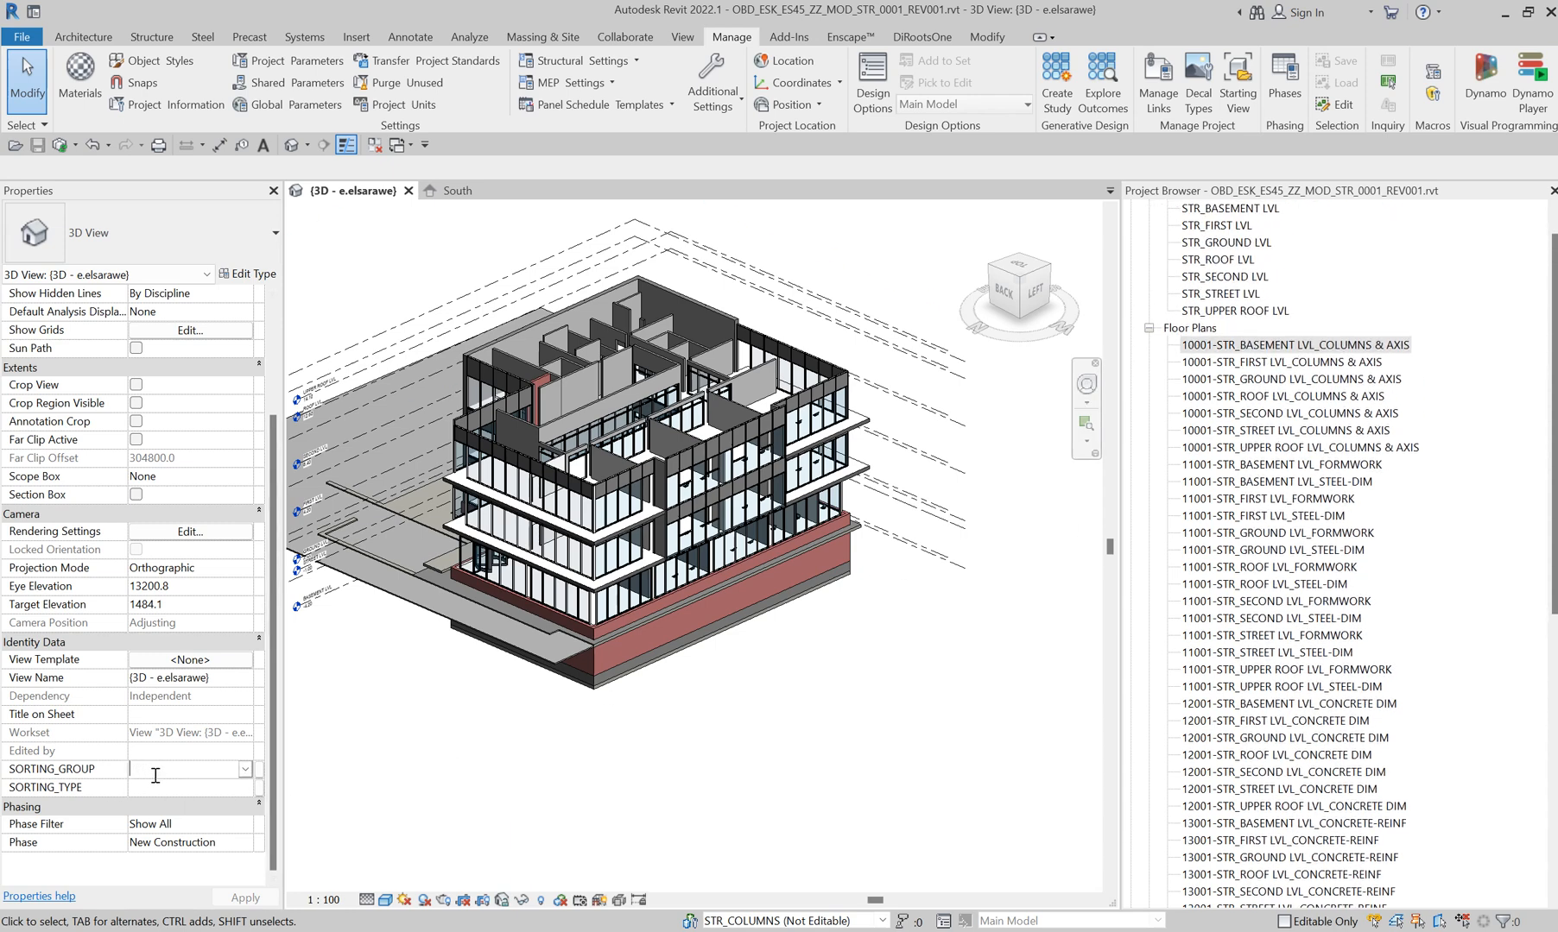
scroll(160, 804, "up", 2)
left_click(190, 823)
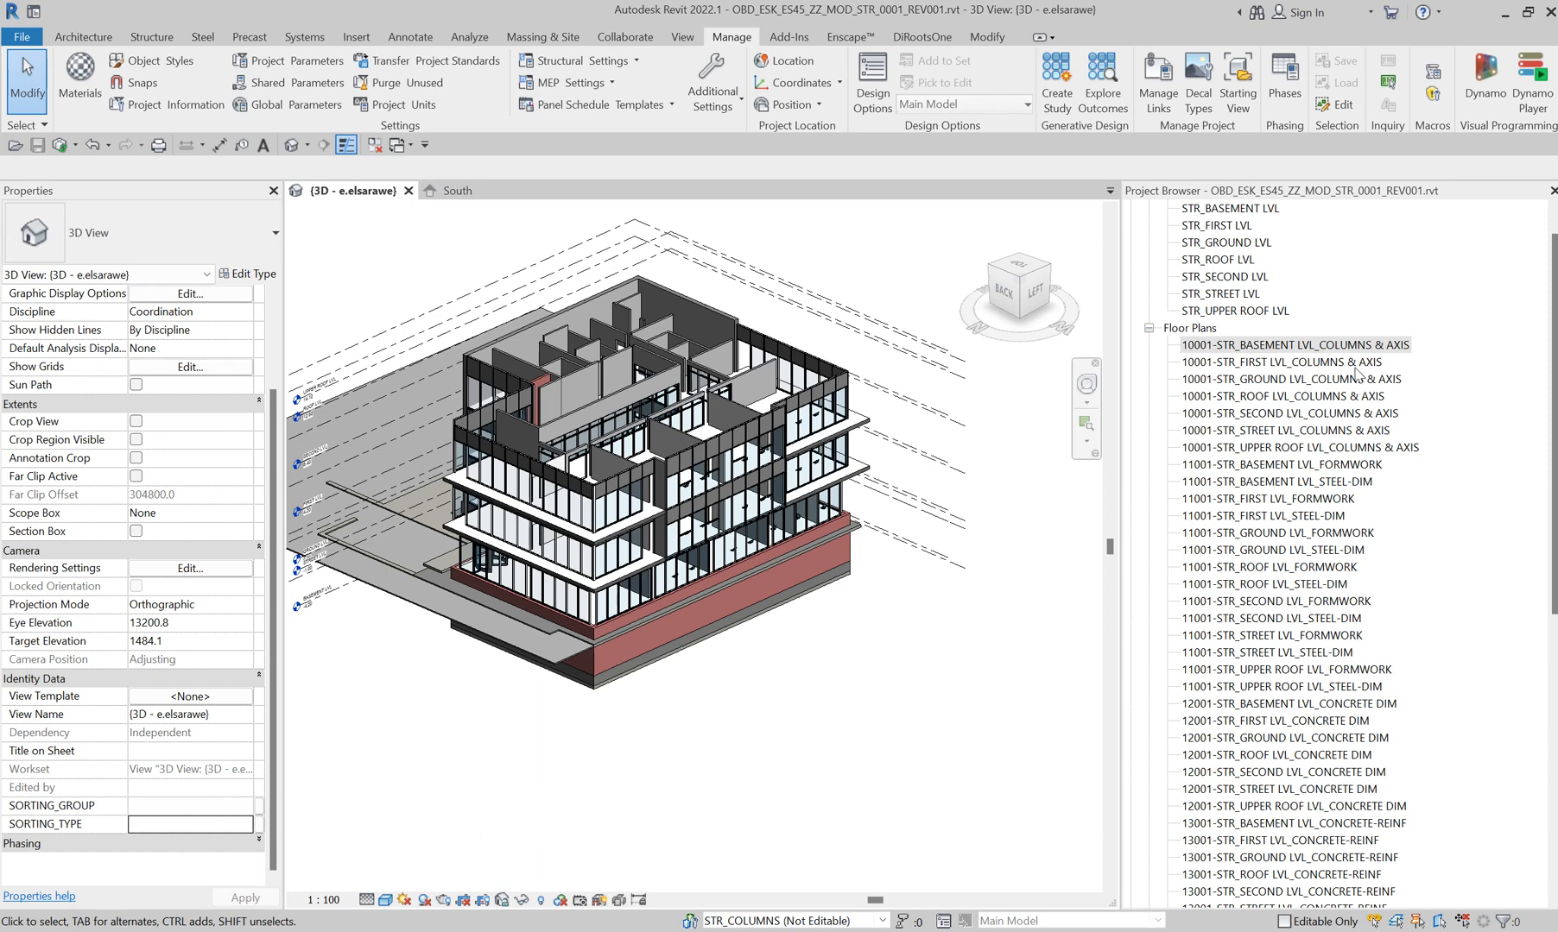
- Try to edit the sorting parameter for all the 10001 COLUMNS & AXIS floor plans together
left_click(1369, 345)
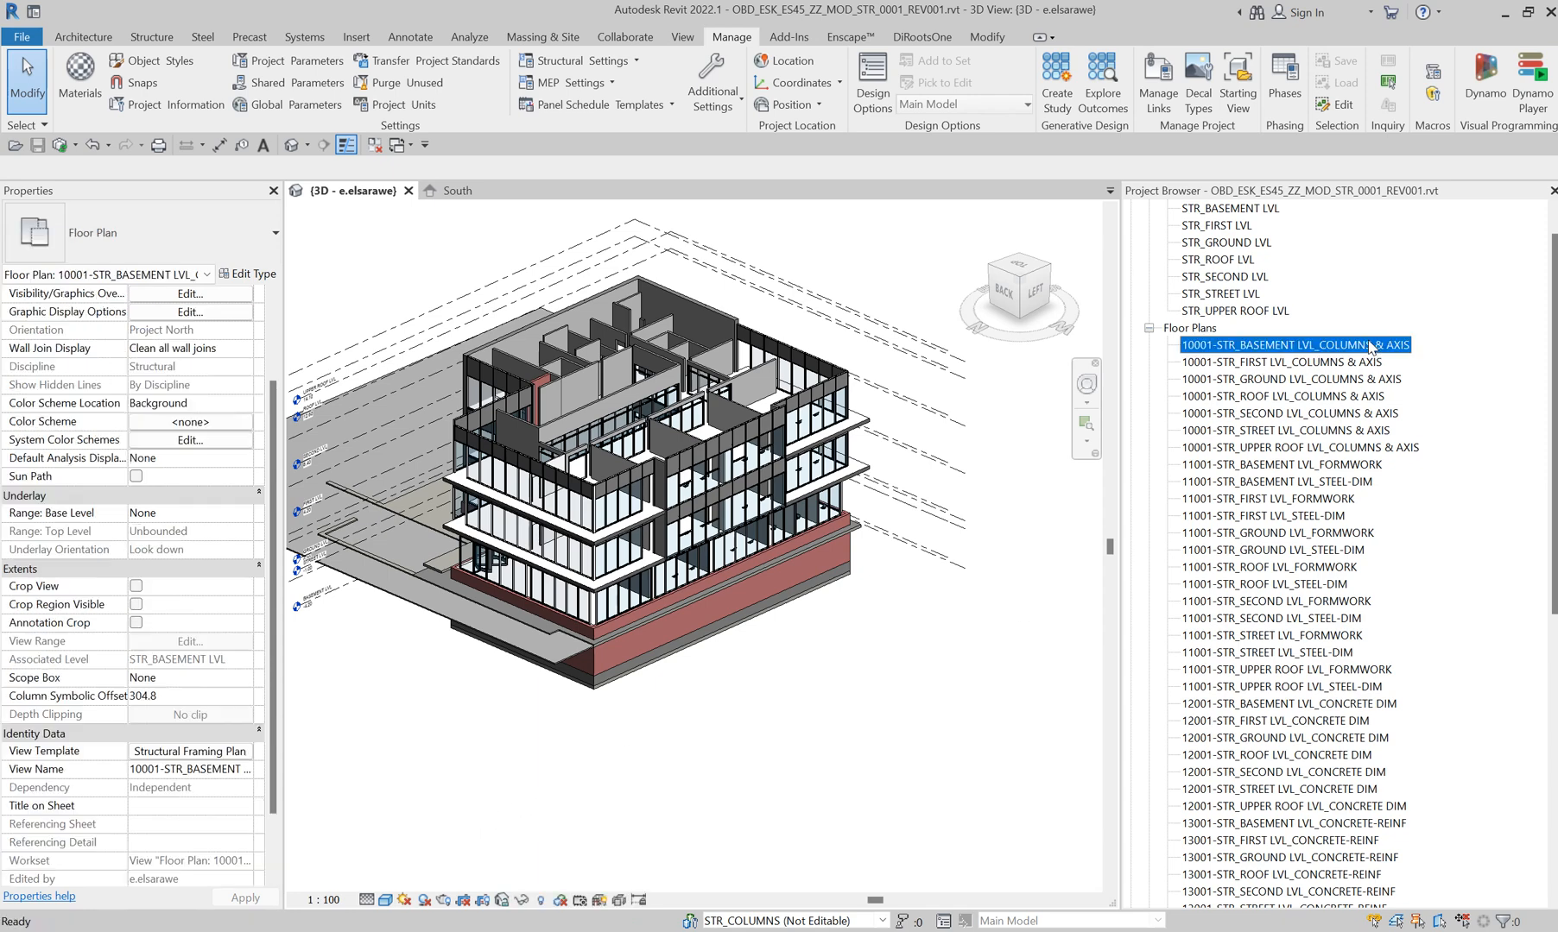
left_click(1383, 448, "shift")
left_click(160, 819)
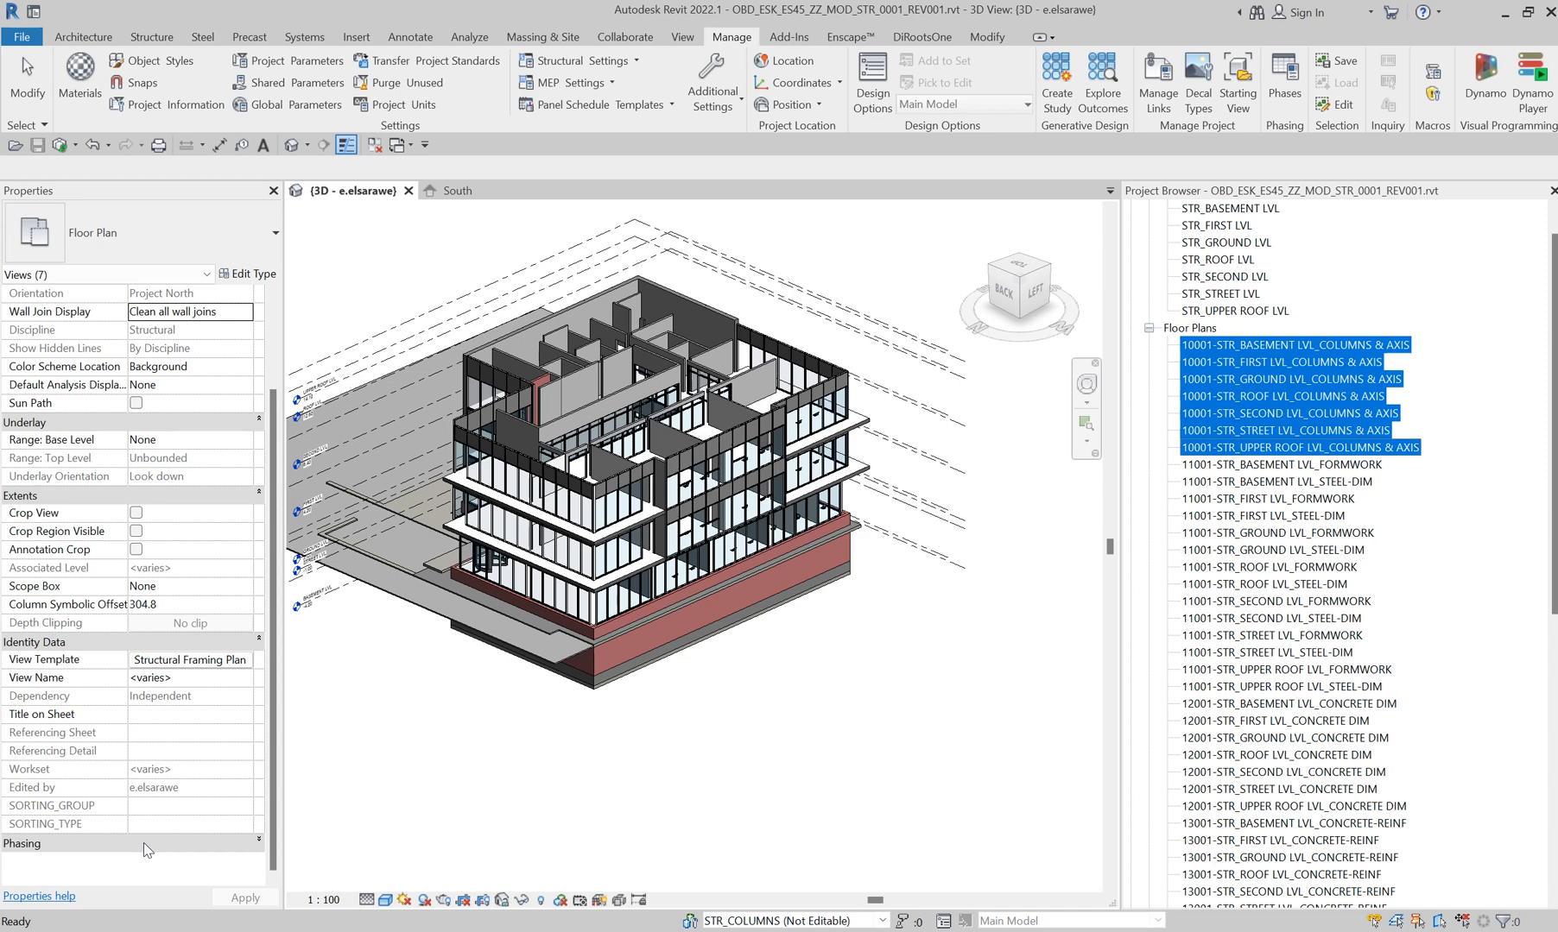
left_click(999, 633)
- Open the 10001-STR_FIRST LVL_COLUMNS & AXIS floor plan and set its view template to <None>
left_click(1316, 362)
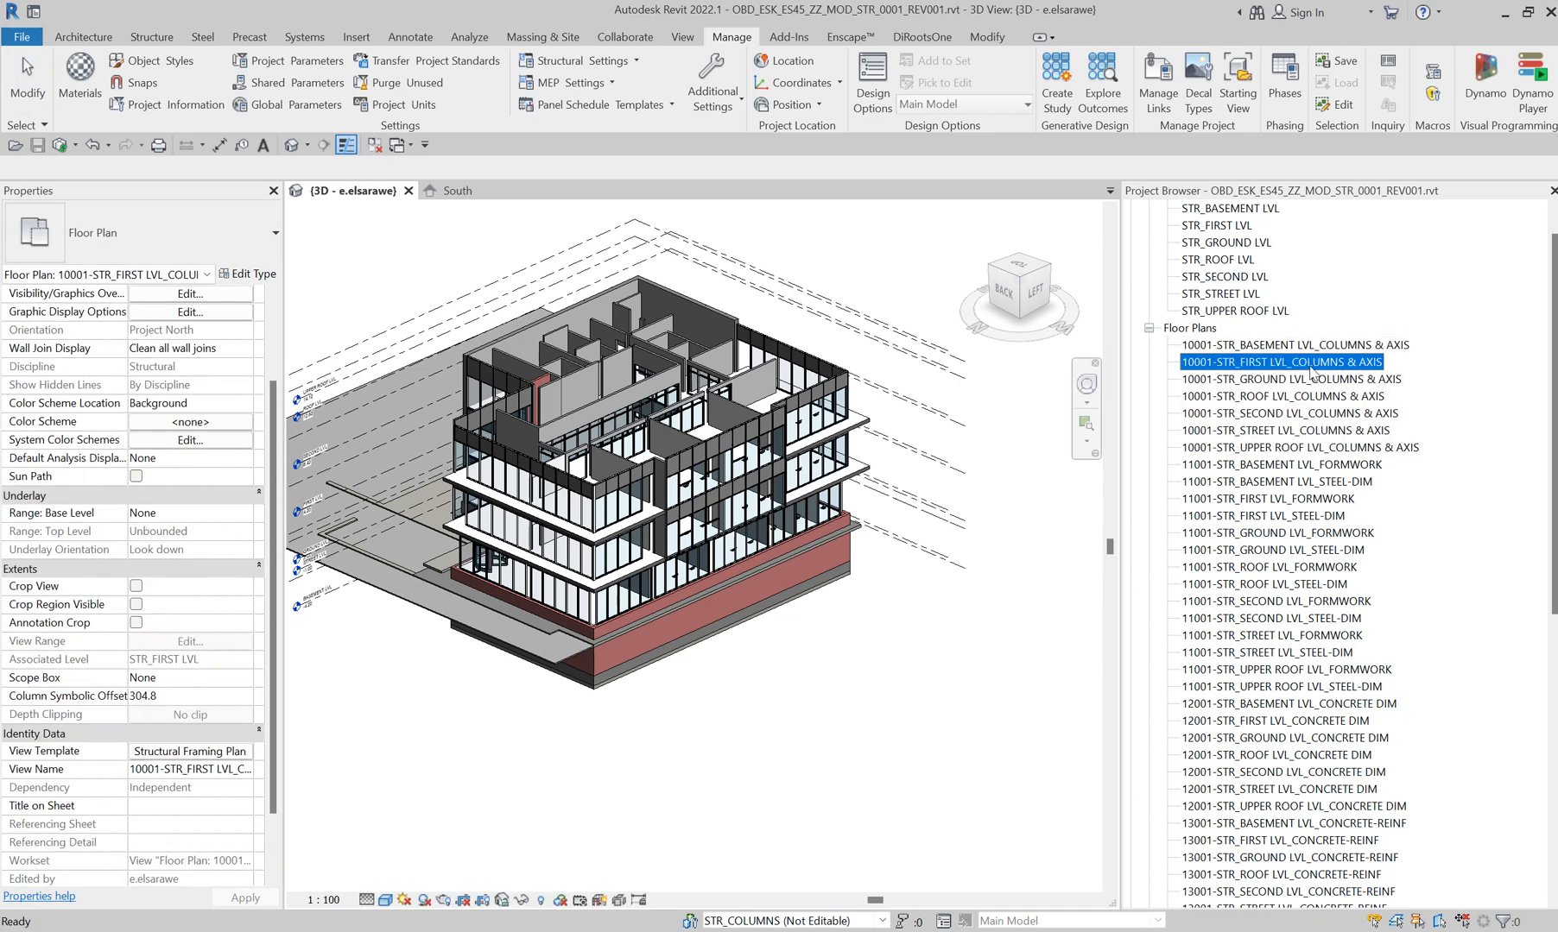
double_click(1313, 364)
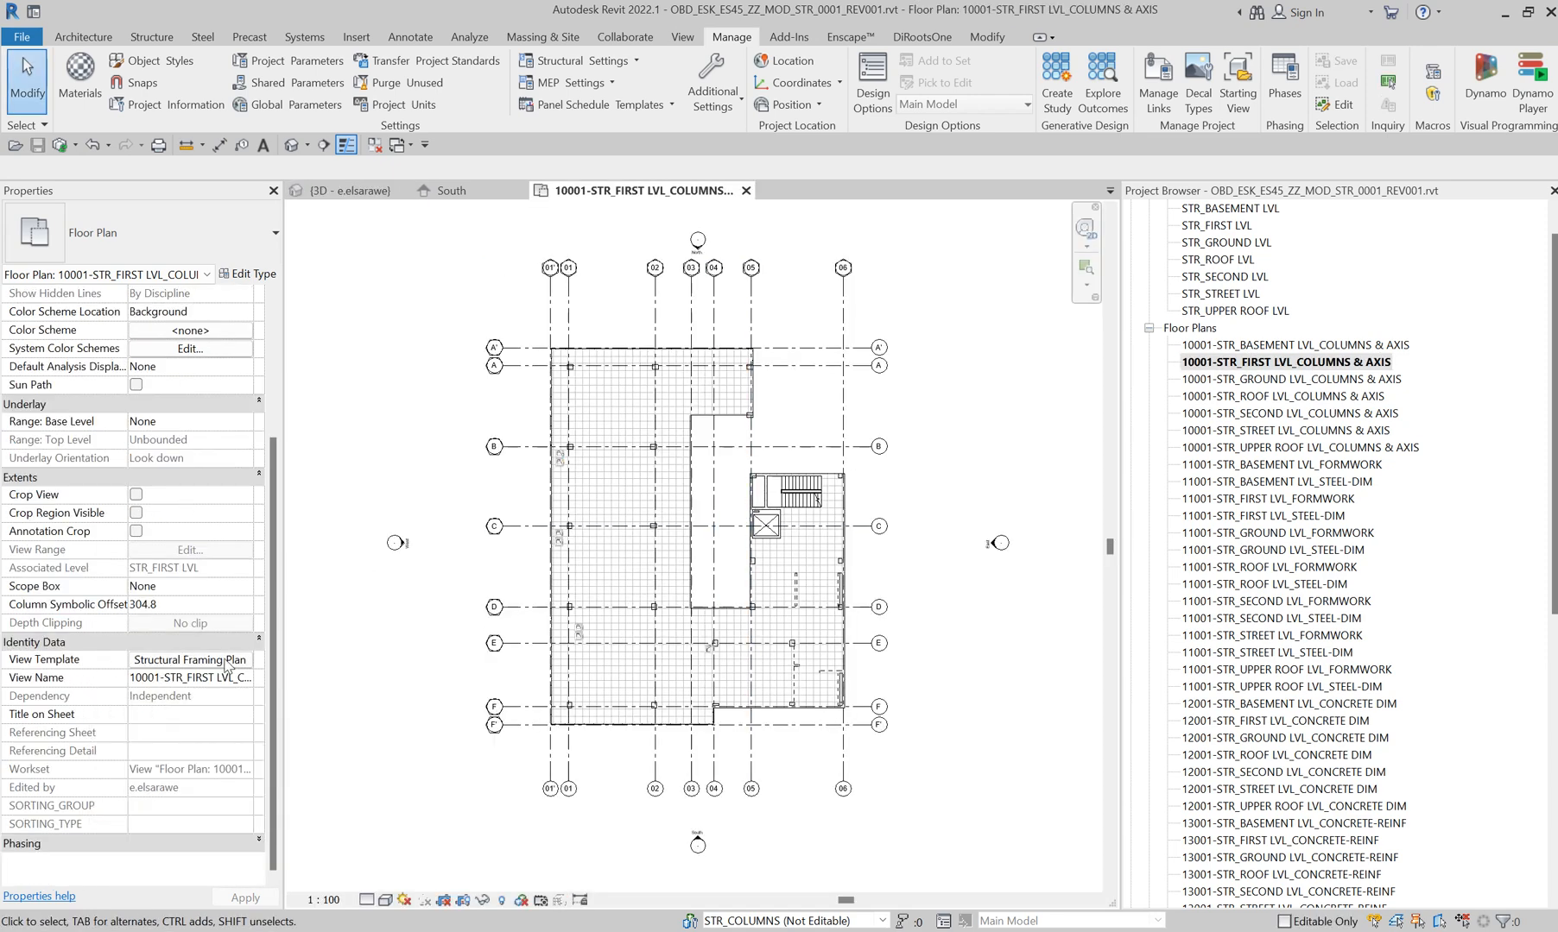
left_click(218, 661)
left_click(561, 426)
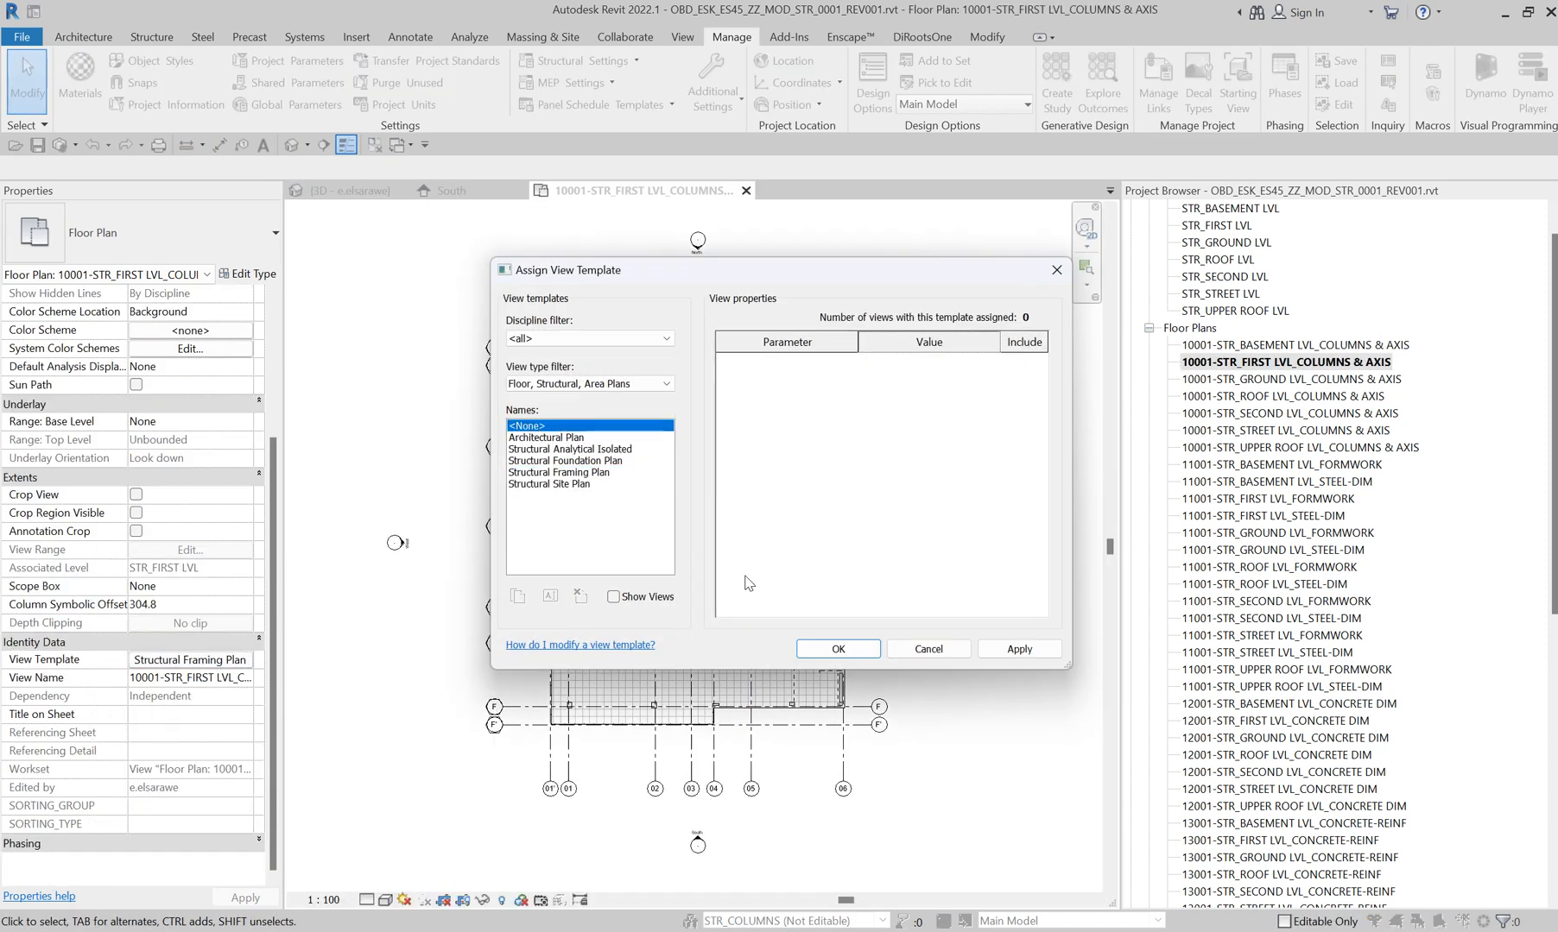
left_click(837, 650)
- Open the 10001-STR_GROUND LVL_COLUMNS & AXIS floor plan, close the first-level plan, and set the ground plan's view template to <None>
double_click(1278, 379)
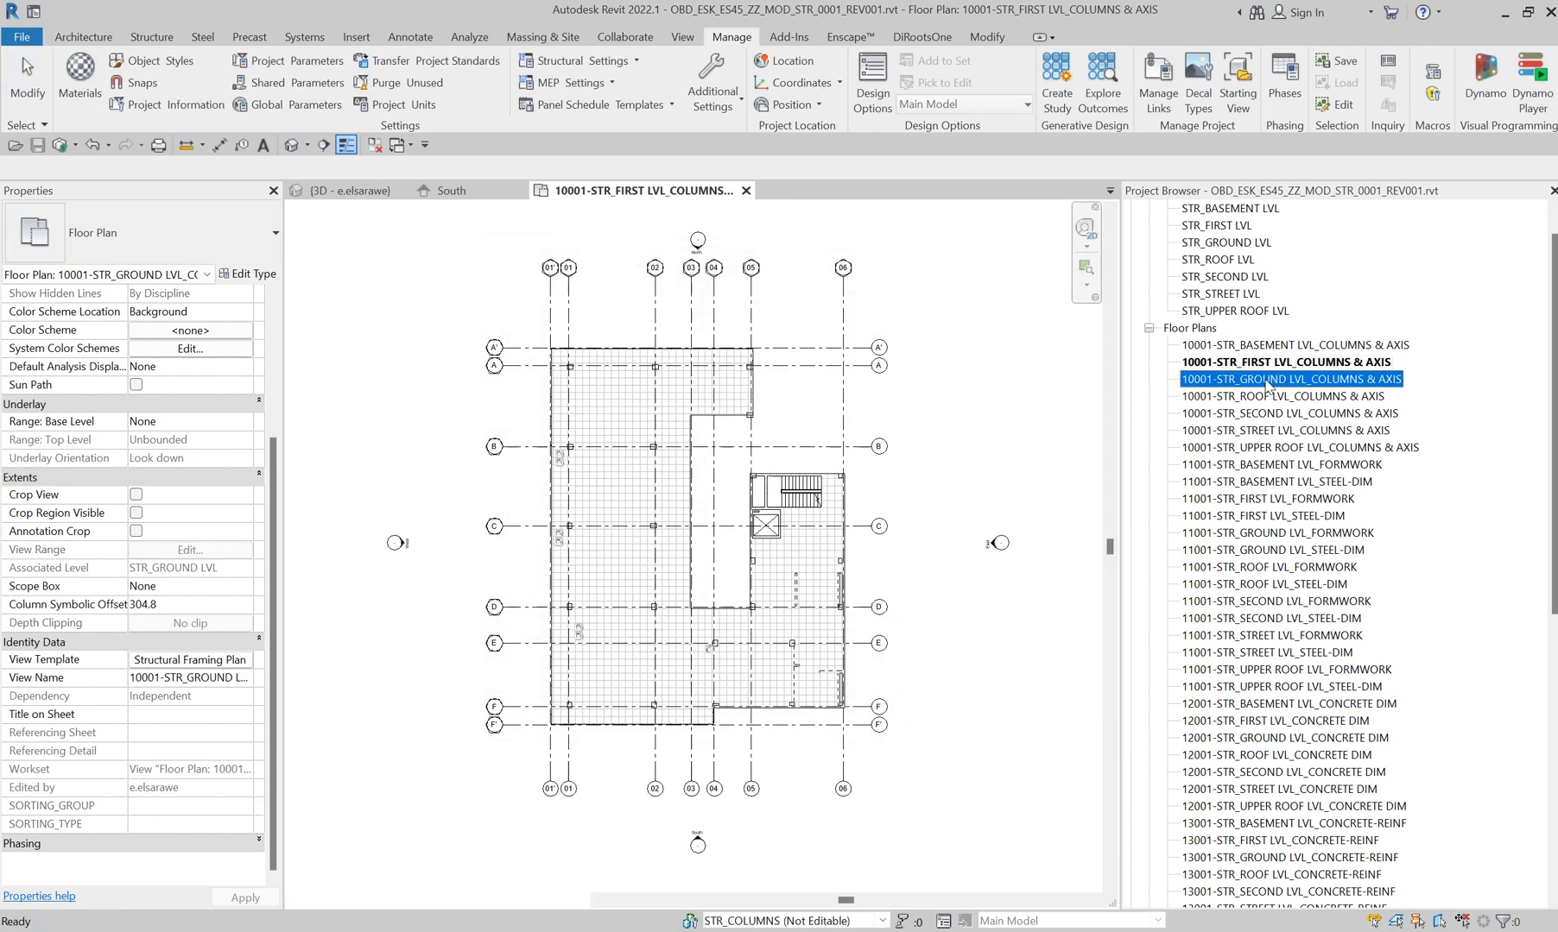
left_click(739, 191)
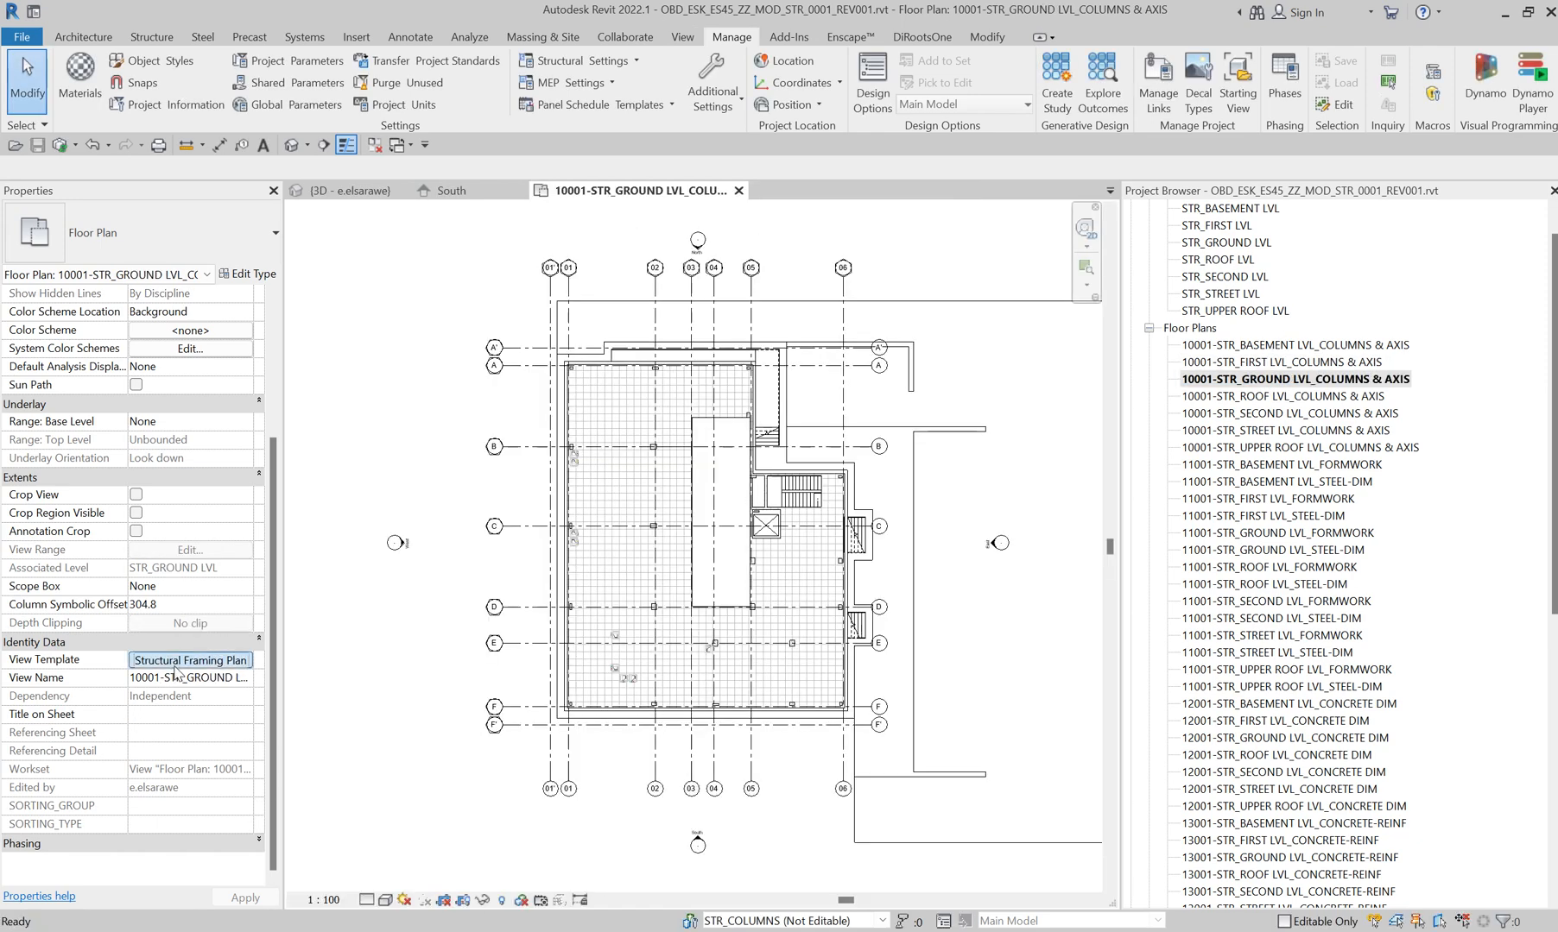
left_click(232, 661)
left_click(542, 425)
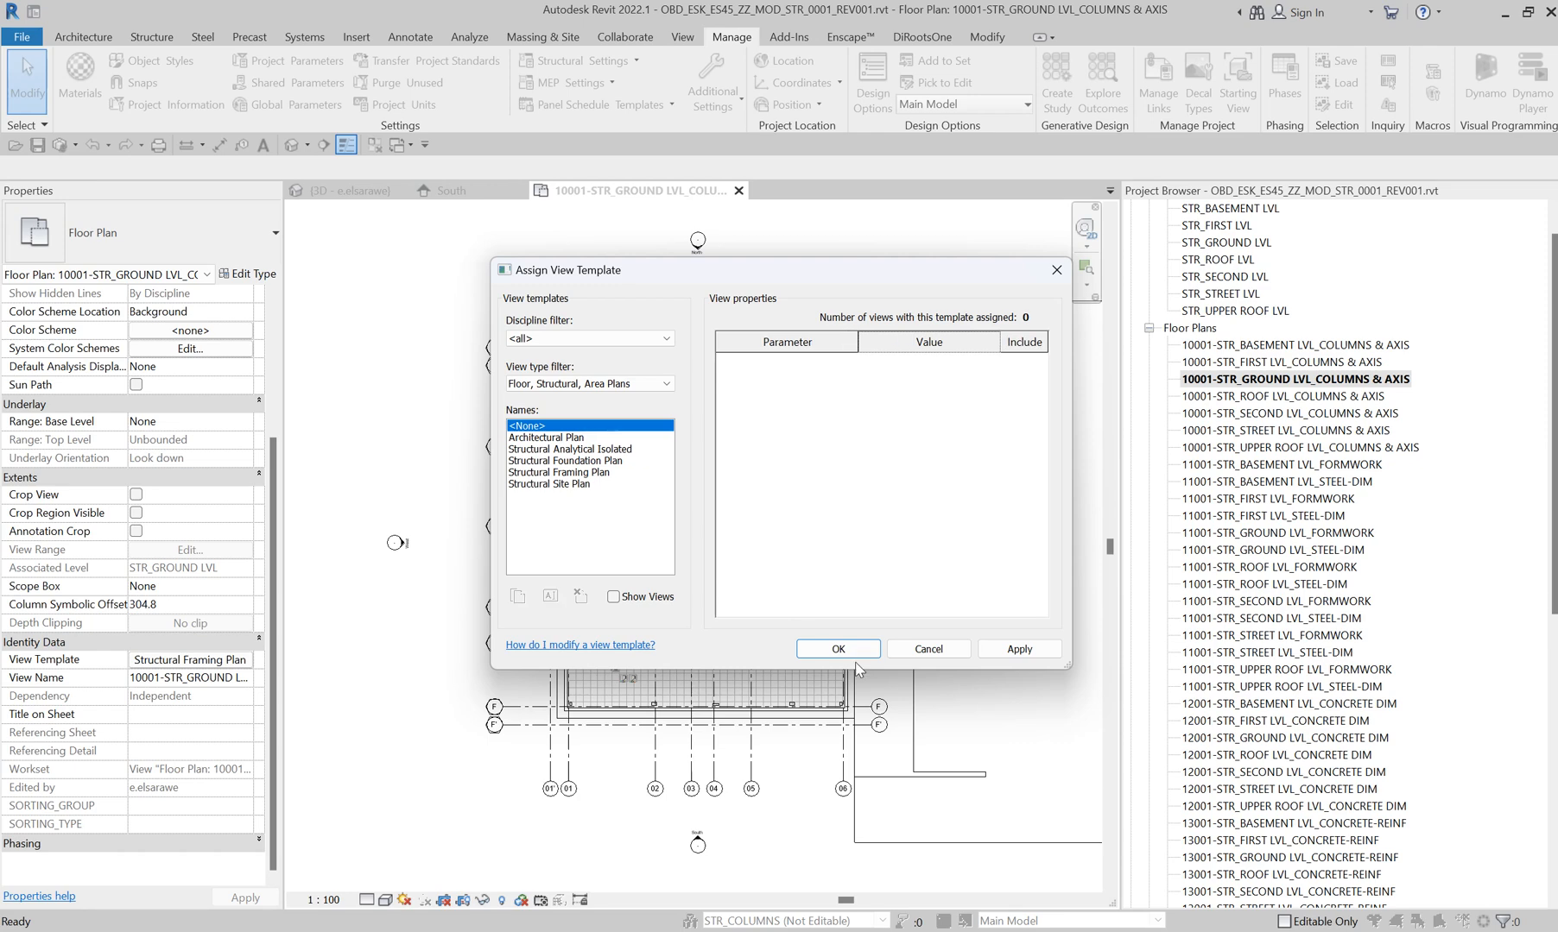
left_click(851, 650)
- Set the view template of the 10001-STR_ROOF LVL_COLUMNS & AXIS floor plan to <None> and close the open floor plan views
double_click(1287, 396)
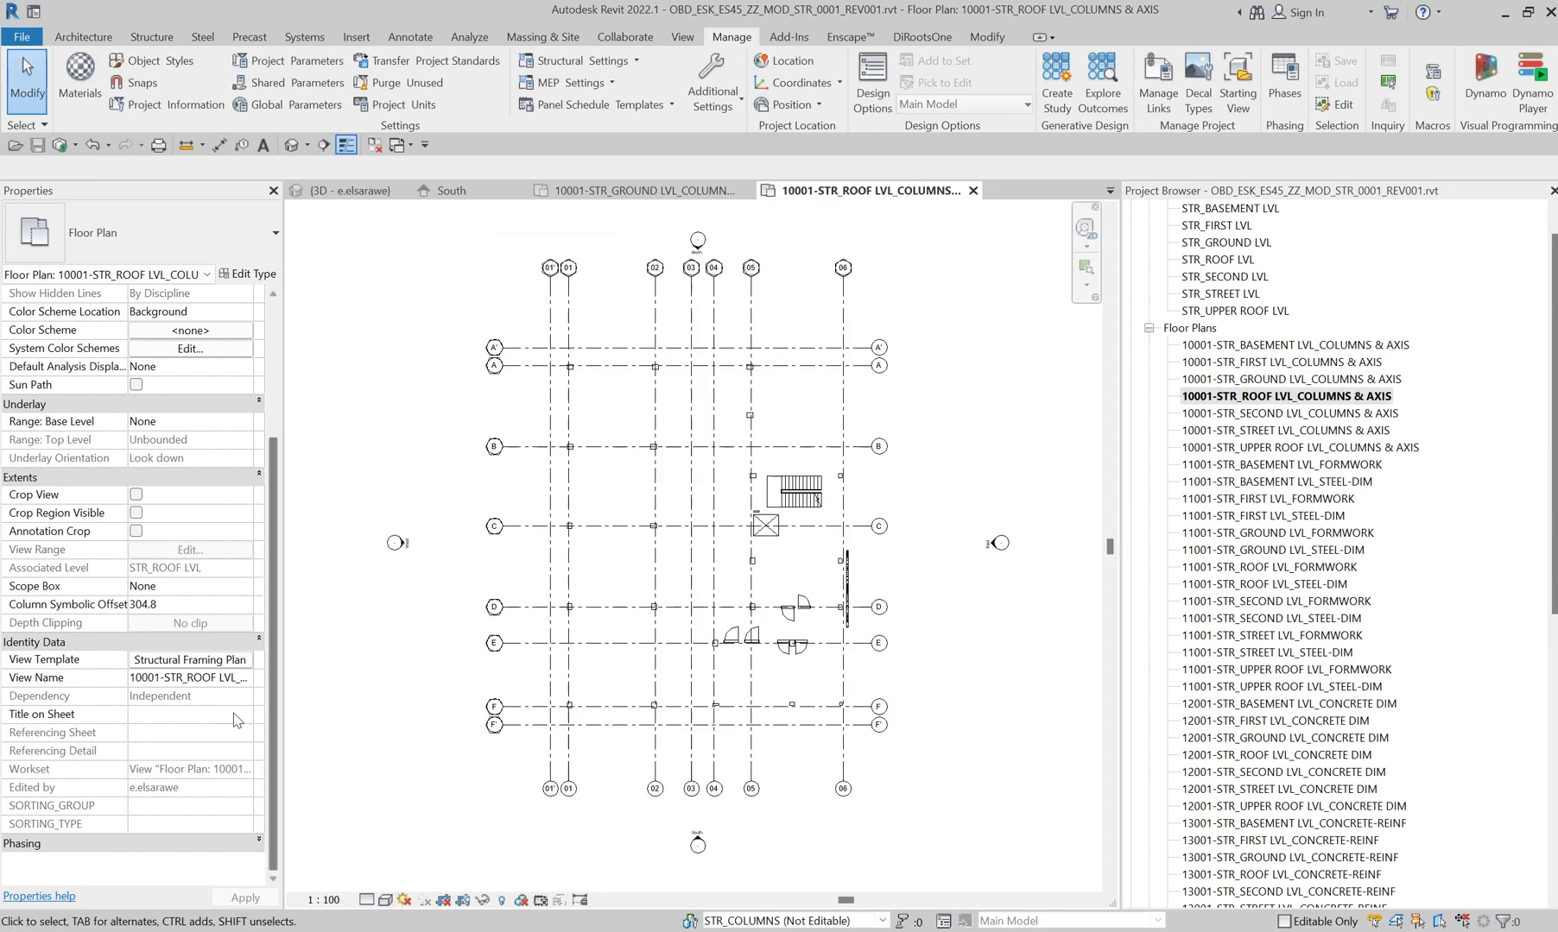
left_click(199, 661)
left_click(543, 427)
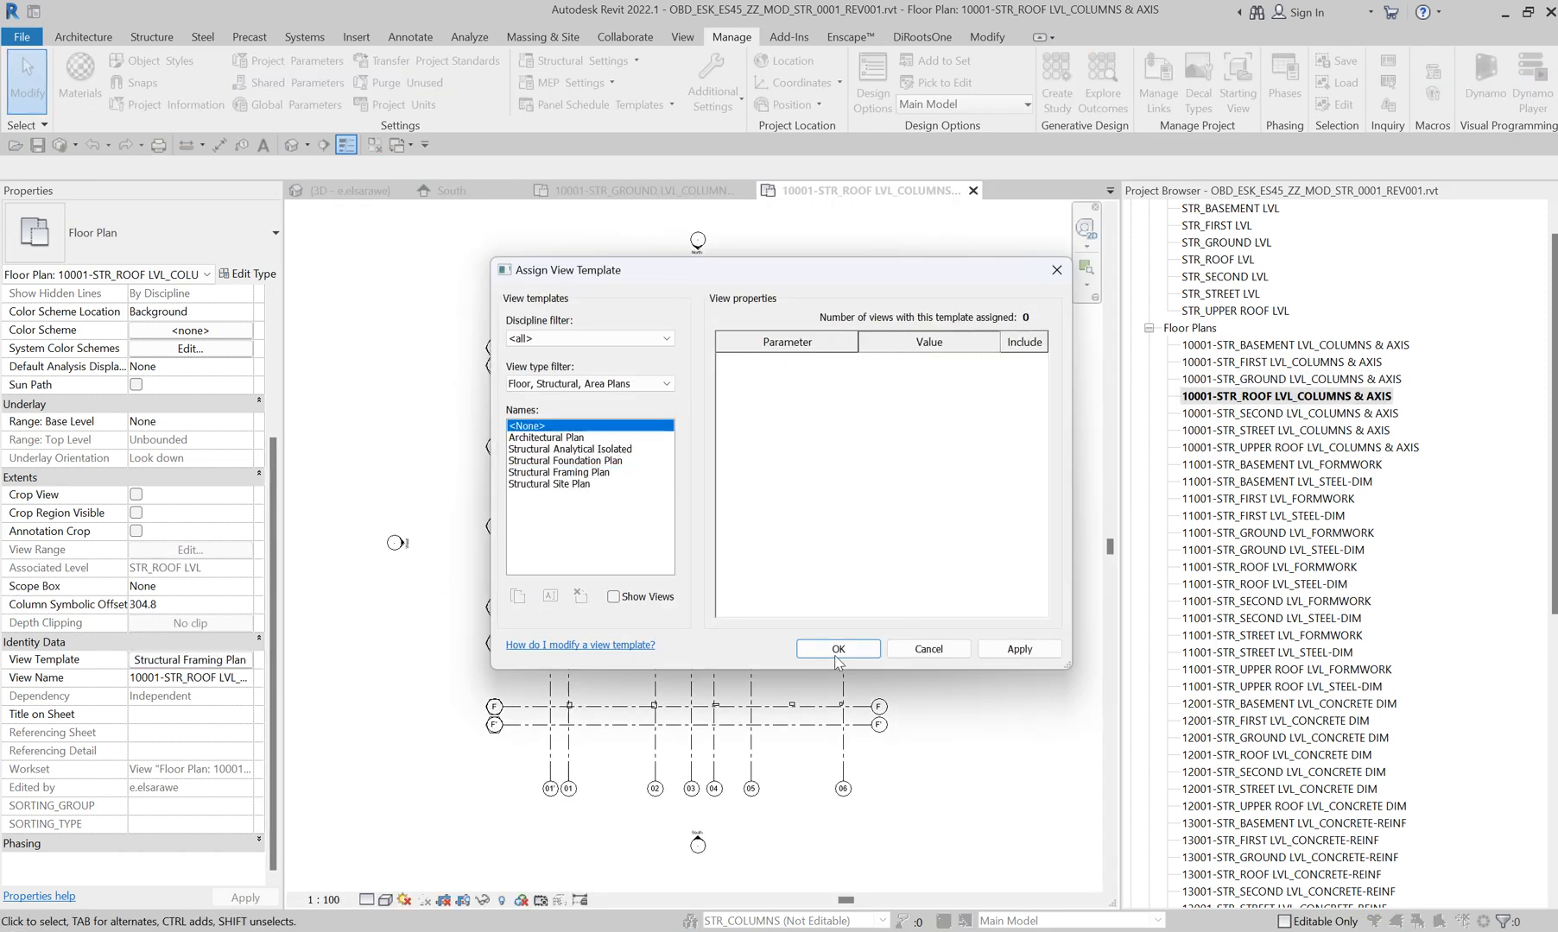
left_click(851, 650)
left_click(745, 191)
left_click(745, 191)
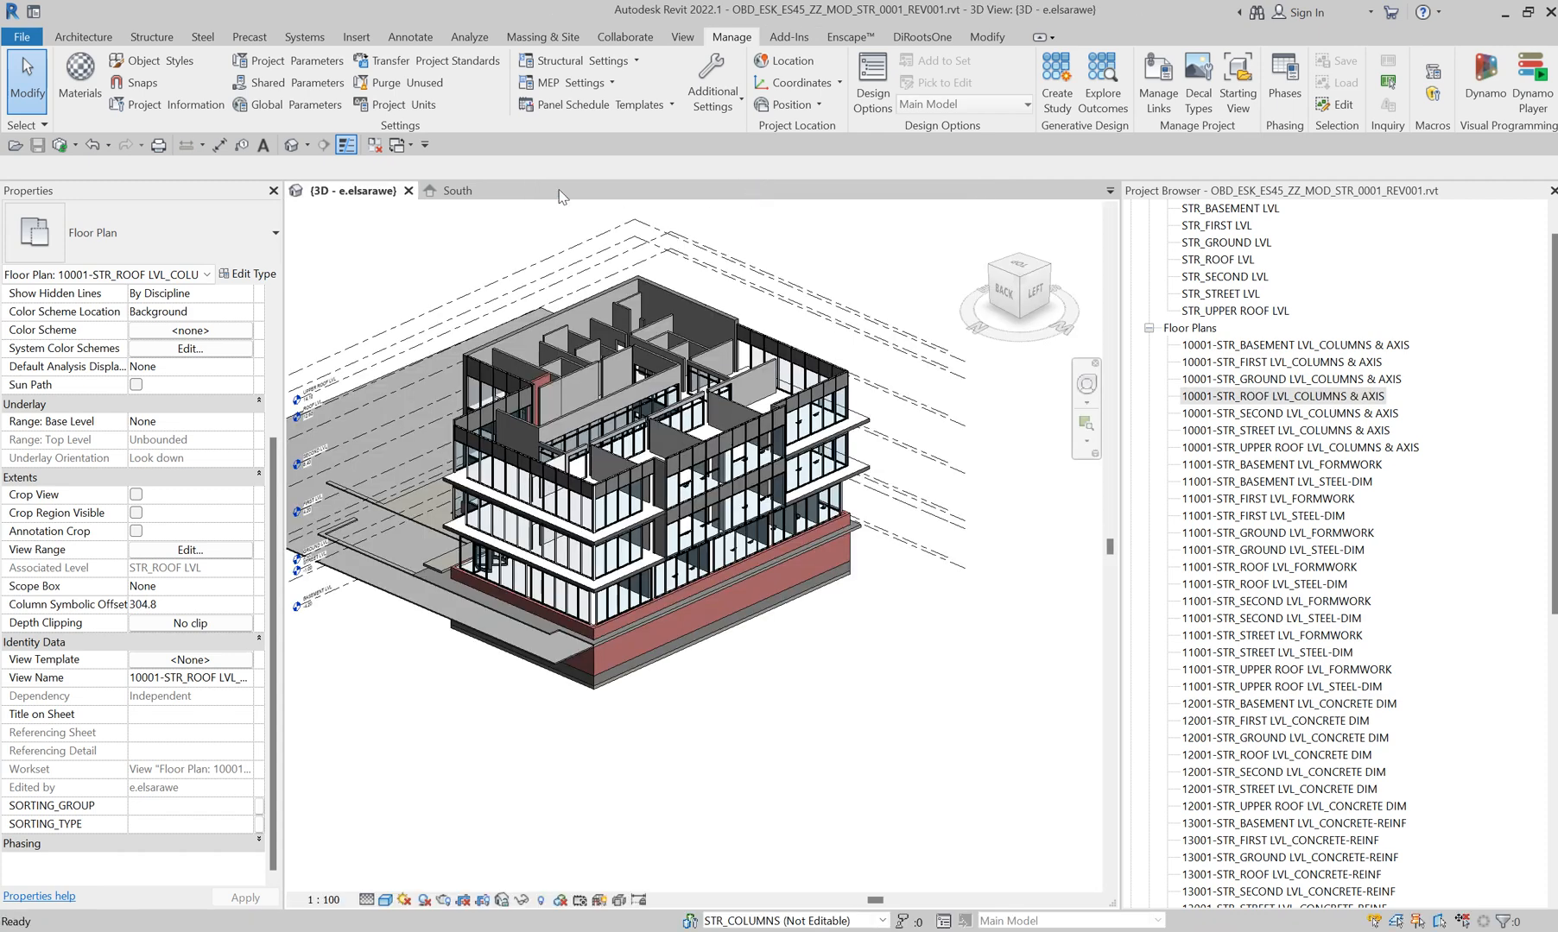
- Open the 10001-STR_SECOND LVL_COLUMNS & AXIS floor plan and set its view template to <None>
double_click(1287, 414)
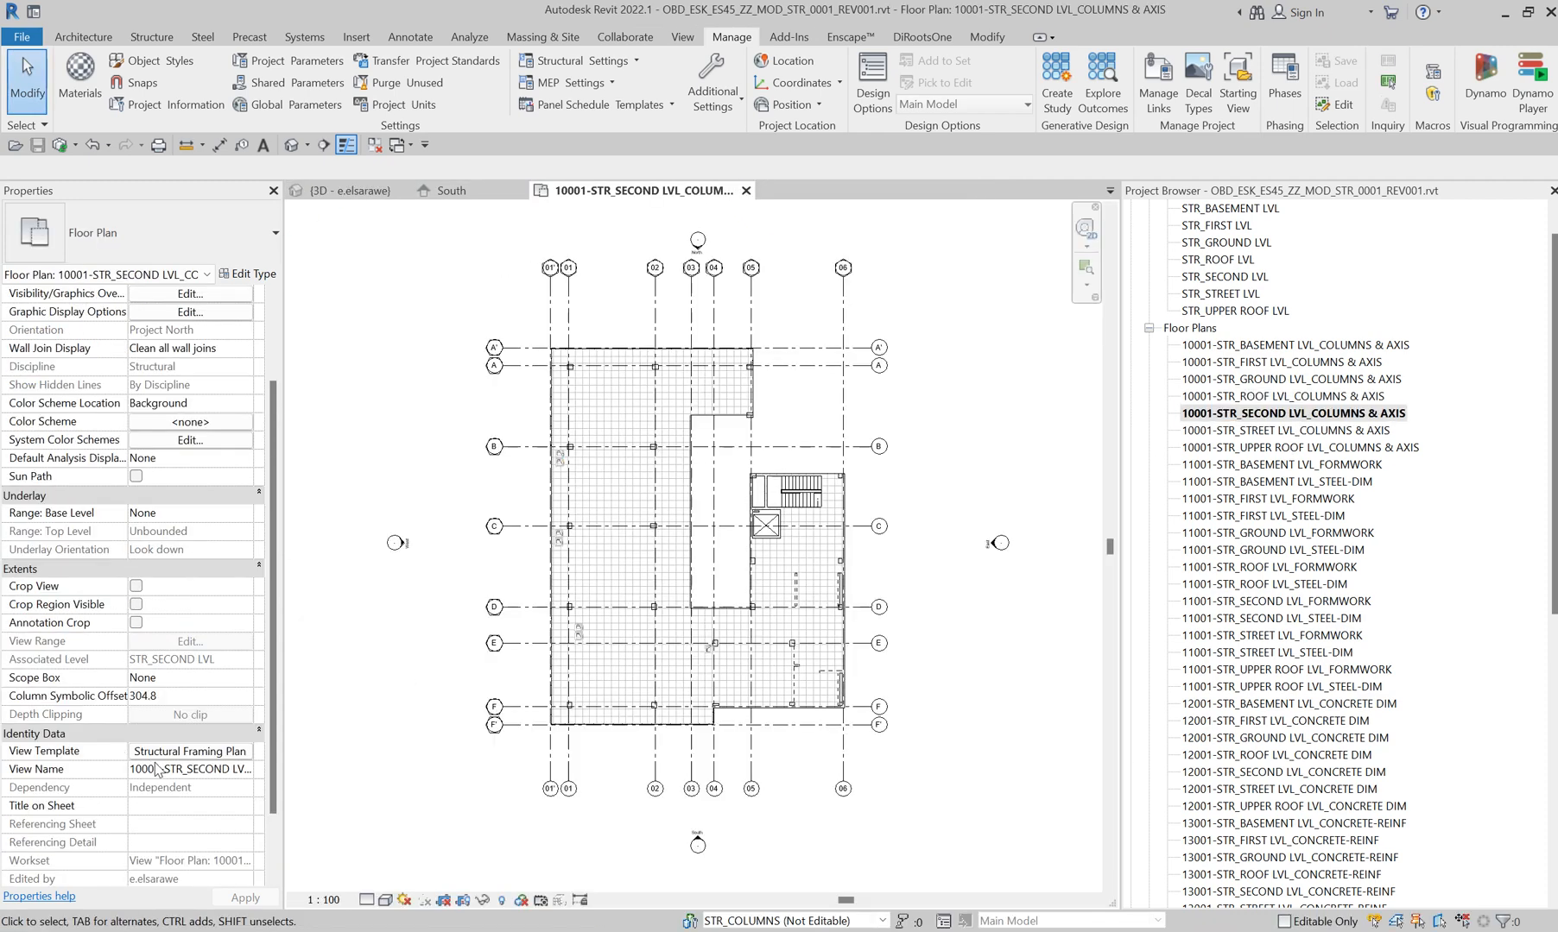
left_click(190, 751)
left_click(543, 426)
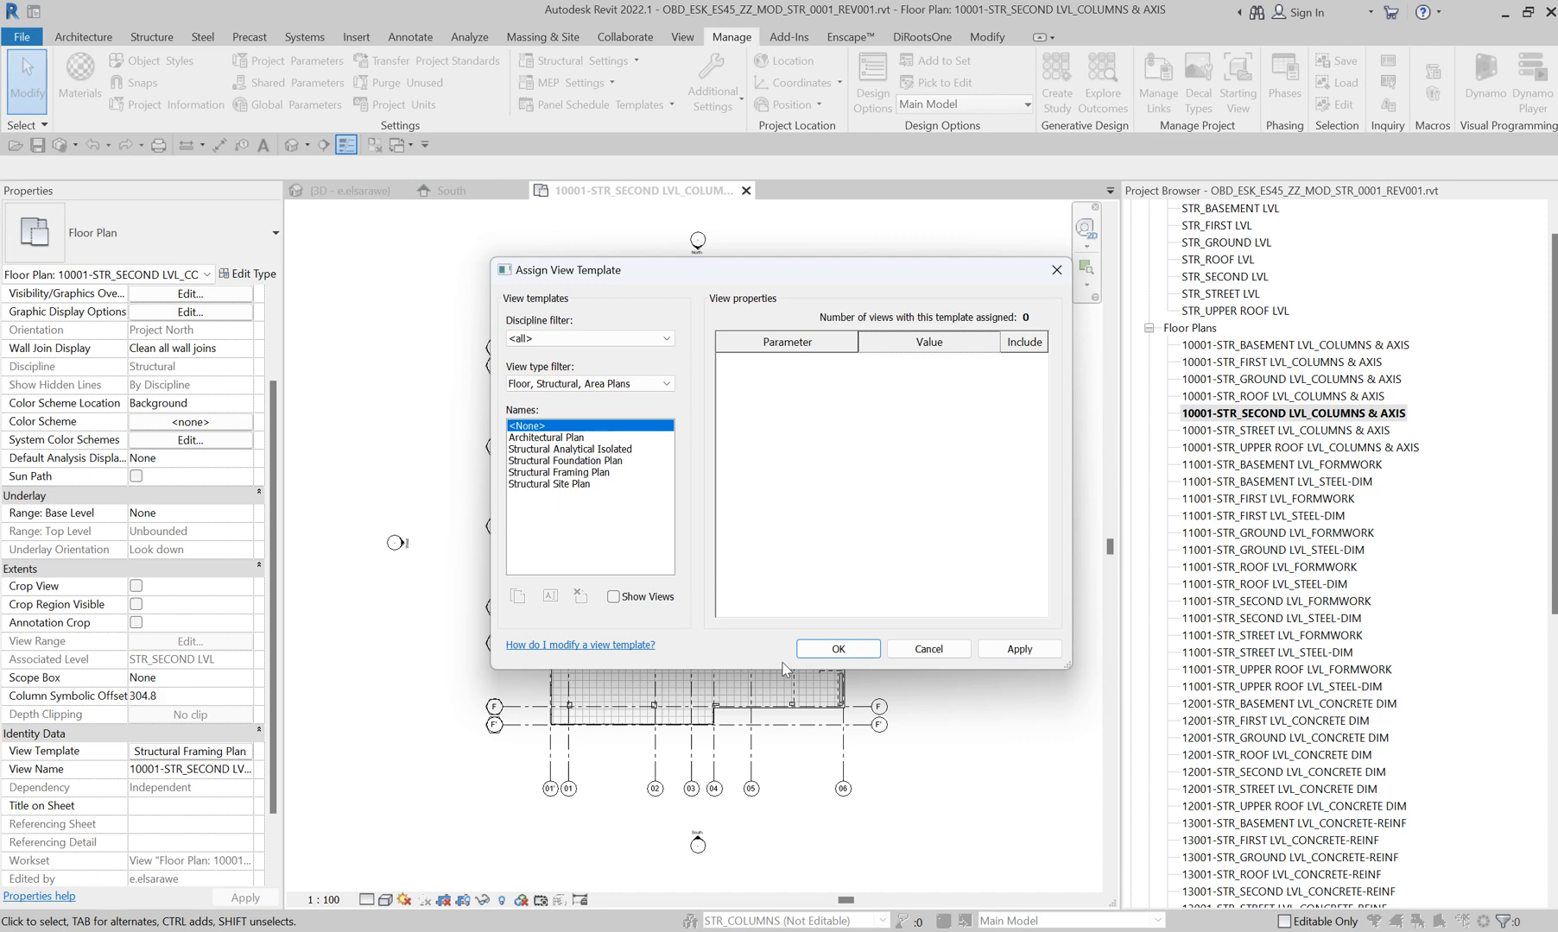
left_click(838, 649)
- Open the 10001-STR_STREET LVL_COLUMNS & AXIS floor plan and set its view template to <None>
double_click(1299, 431)
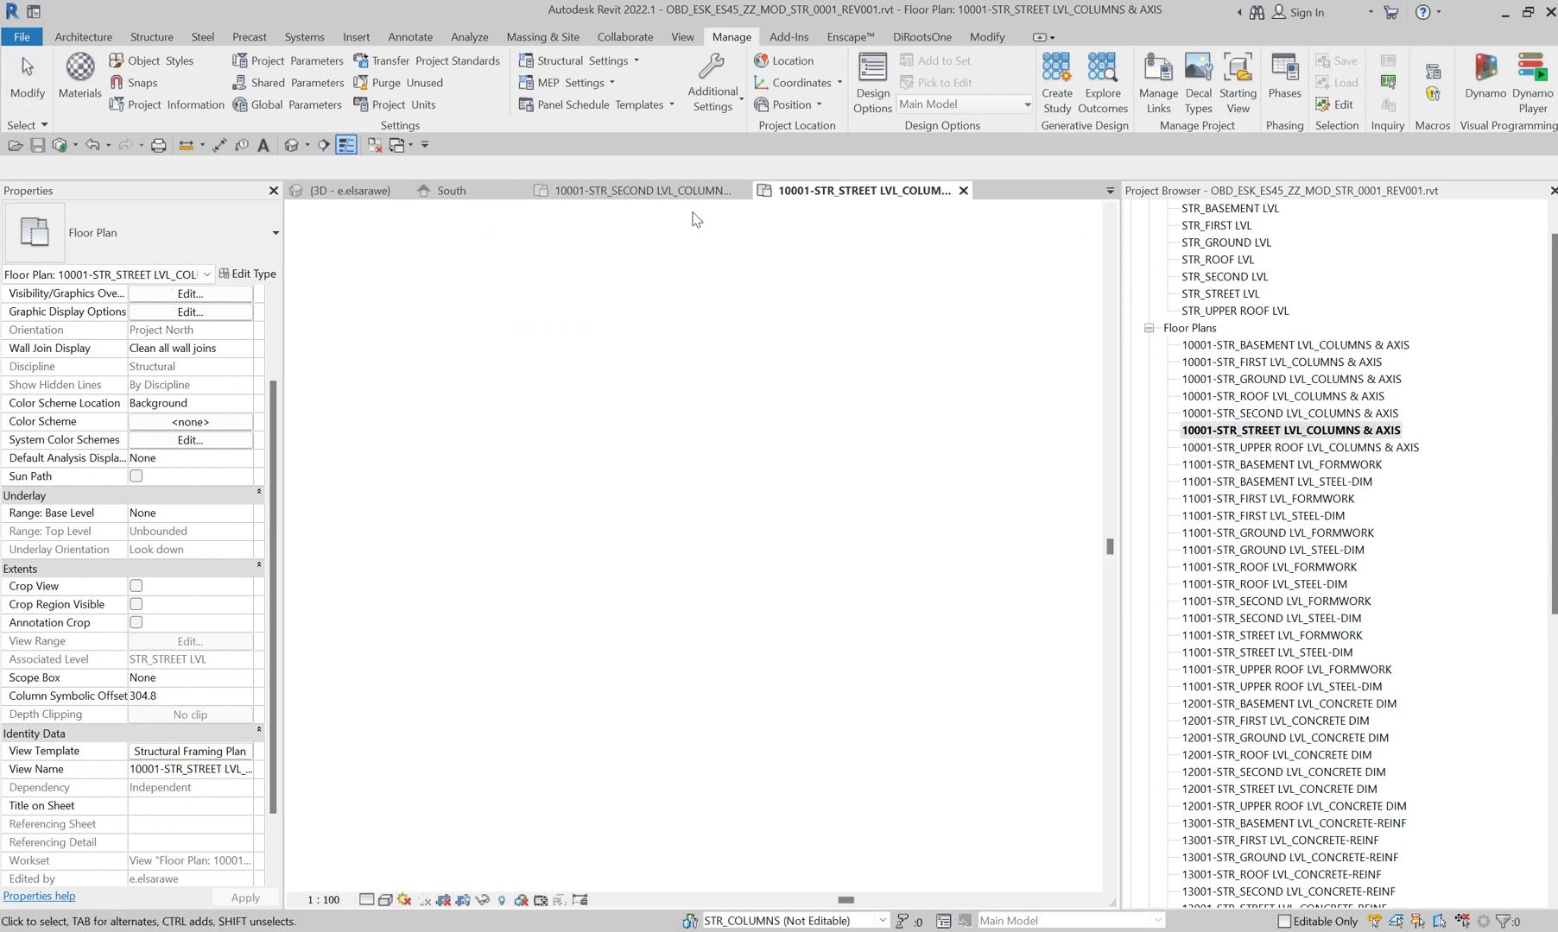
left_click(190, 752)
left_click(542, 425)
left_click(838, 650)
- Open the 10001-STR_UPPER ROOF LVL_COLUMNS & AXIS floor plan and set its view template to <None>
double_click(1399, 447)
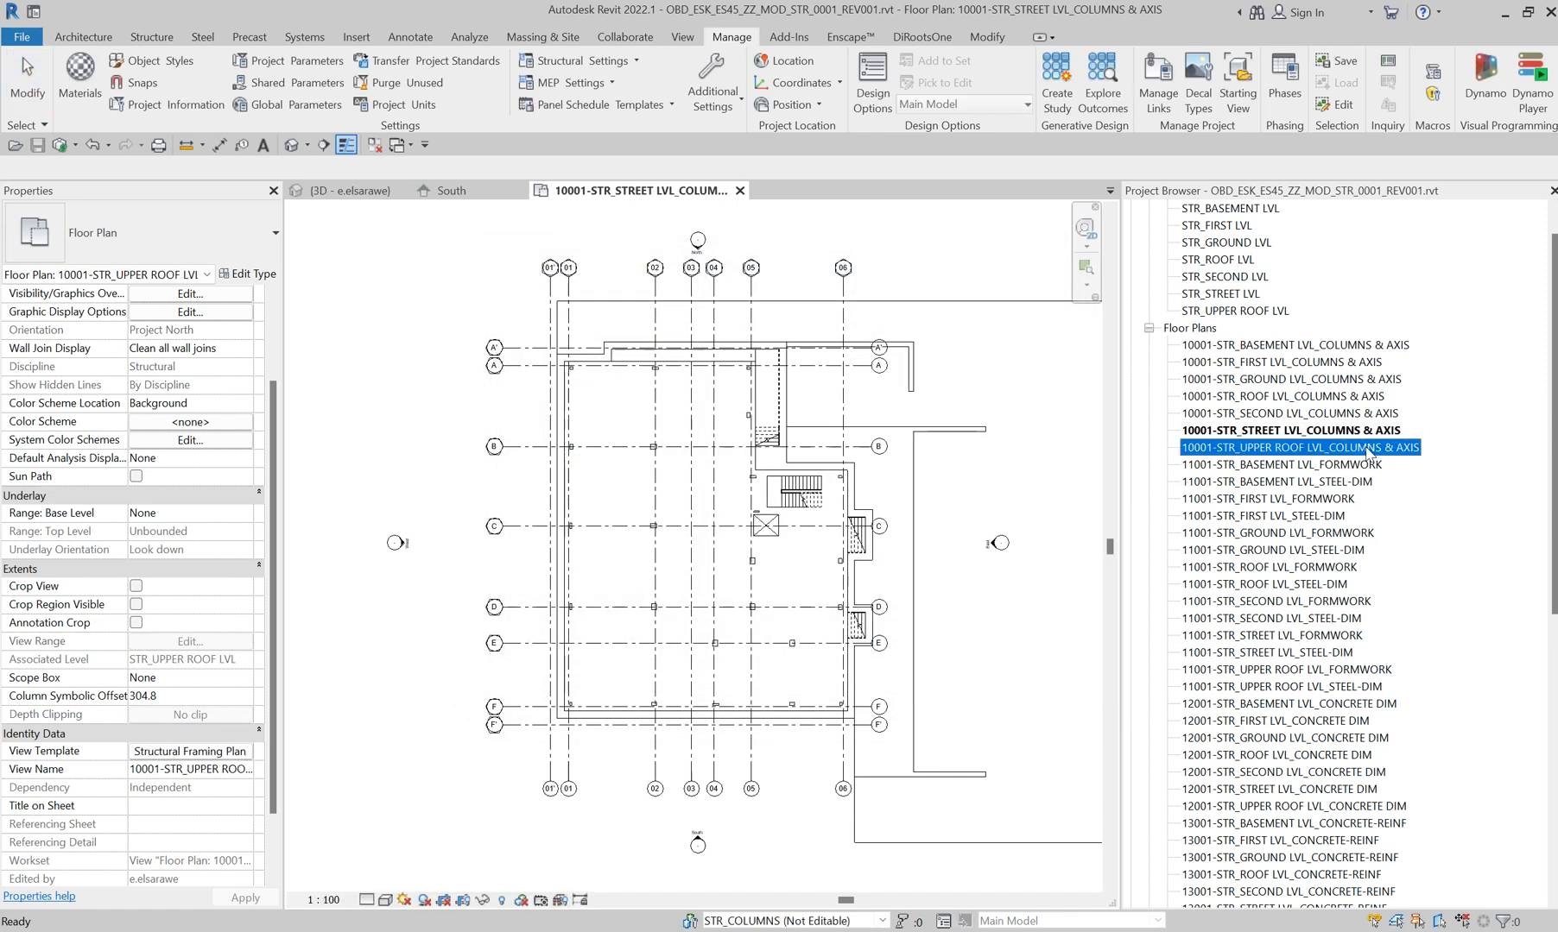
left_click(190, 751)
left_click(542, 425)
left_click(853, 654)
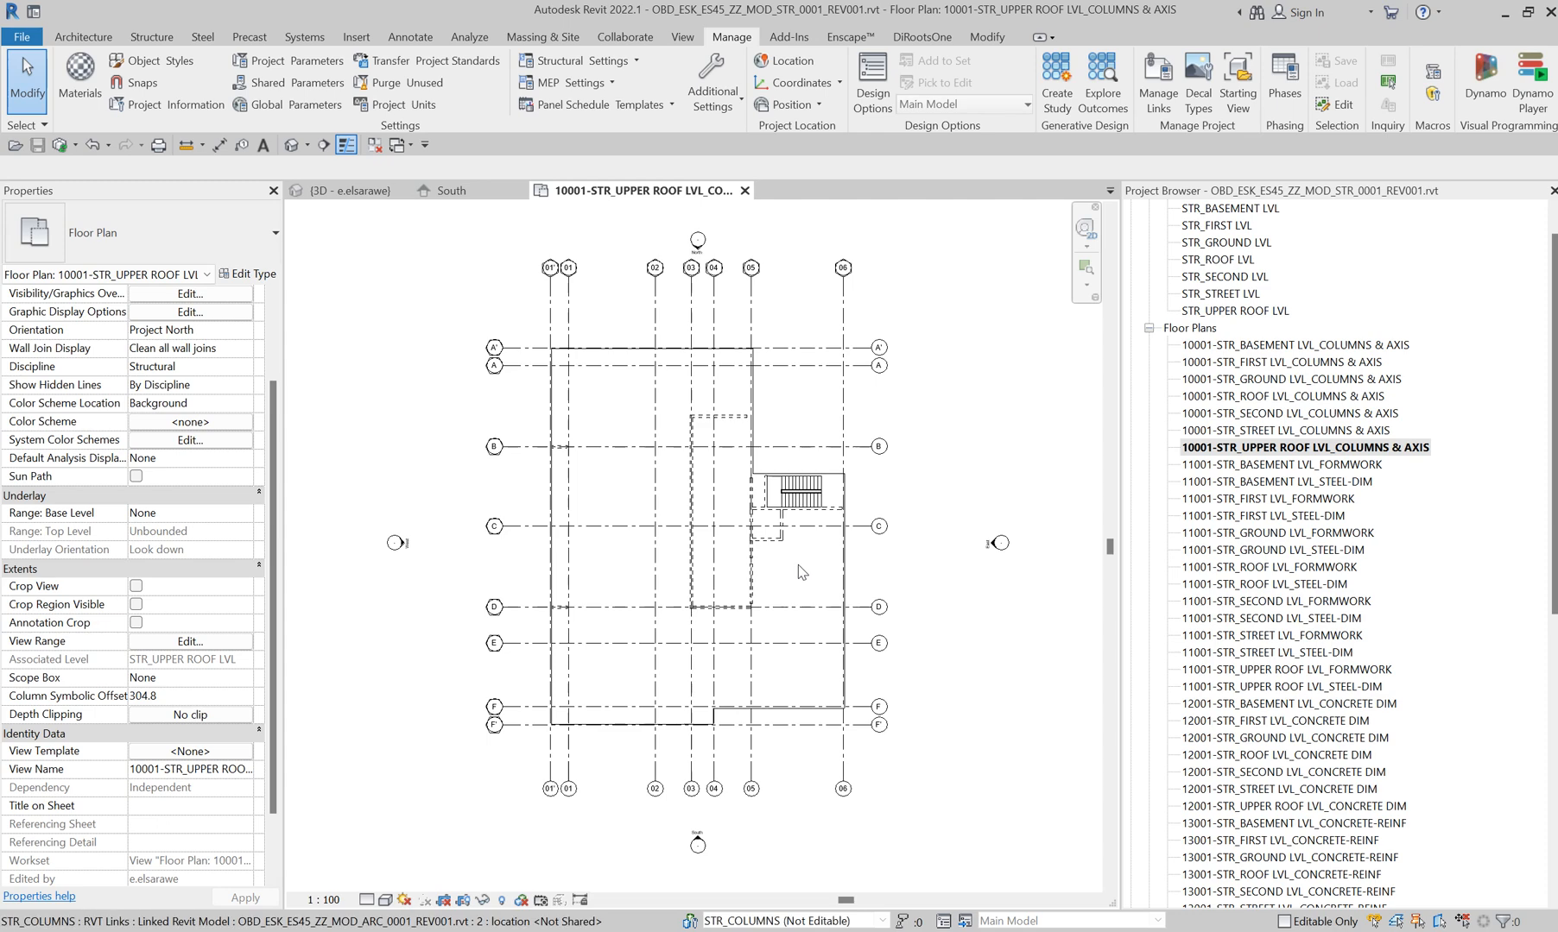
left_click(1253, 363)
left_click(1266, 344)
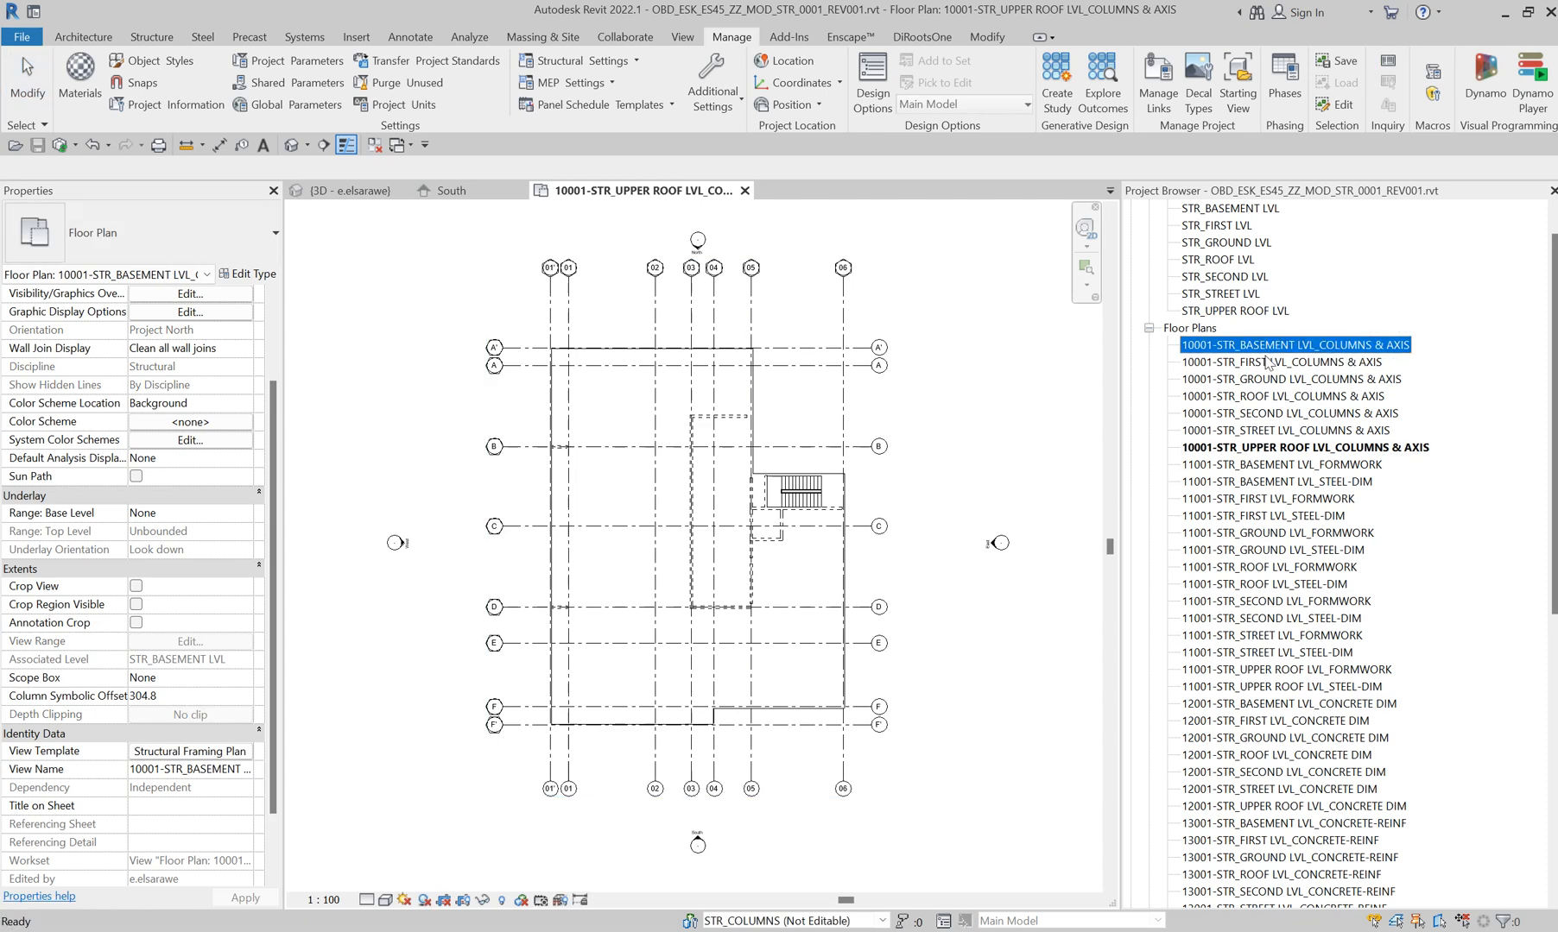
left_click(1279, 447, "shift")
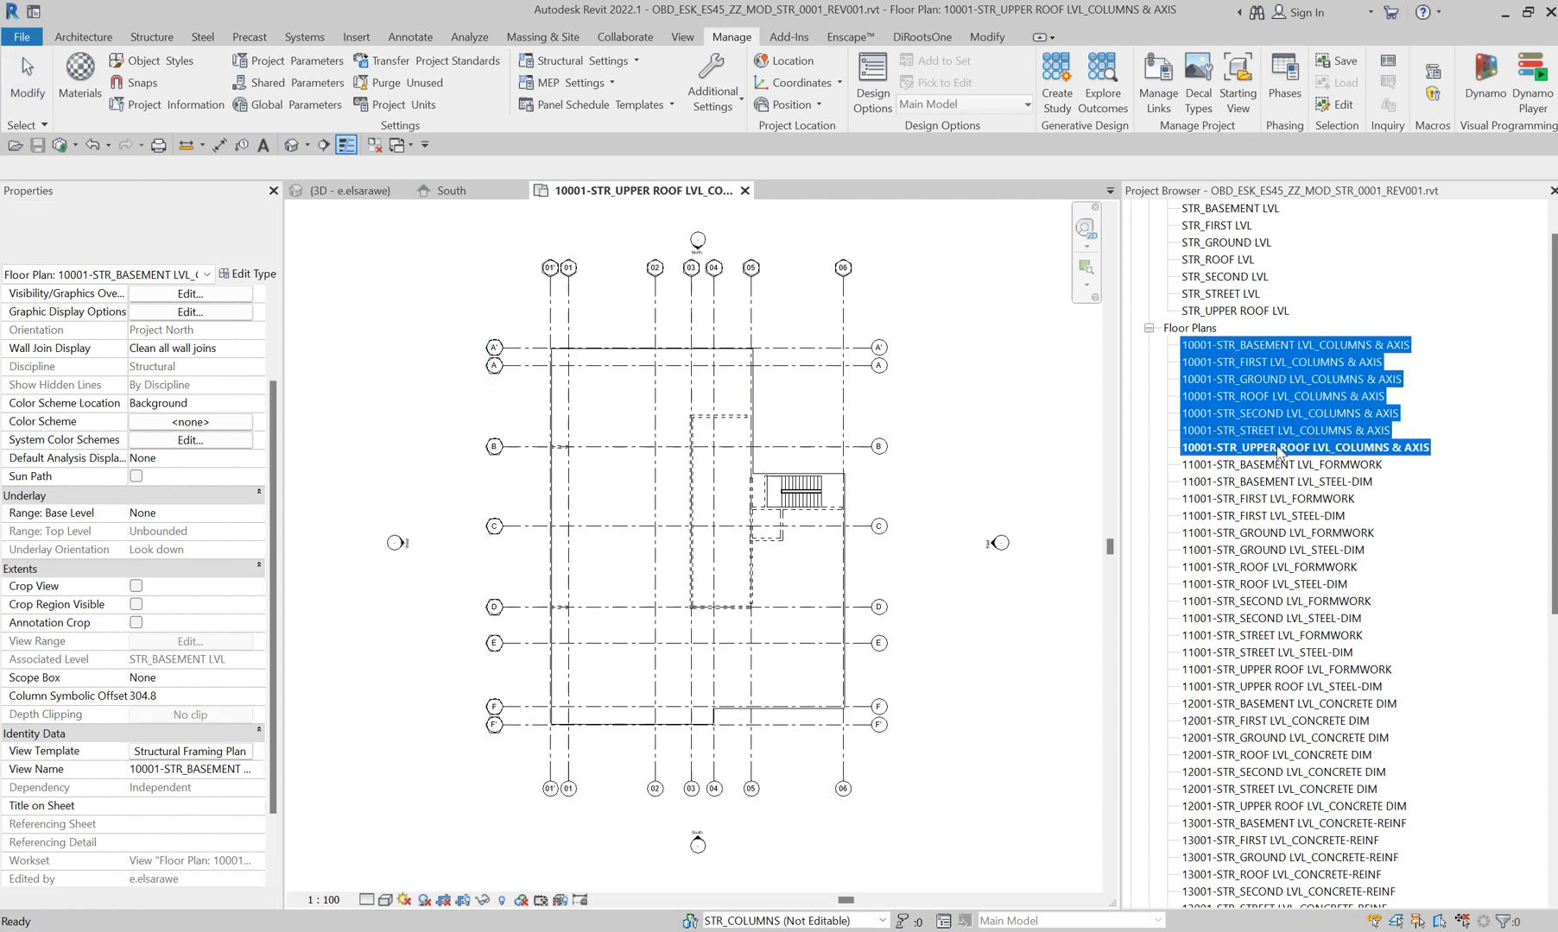
left_click(1274, 360)
- Open the 10001-STR_BASEMENT LVL_COLUMNS & AXIS floor plan, set its view template to <None>, and close the view
double_click(1273, 347)
left_click(190, 751)
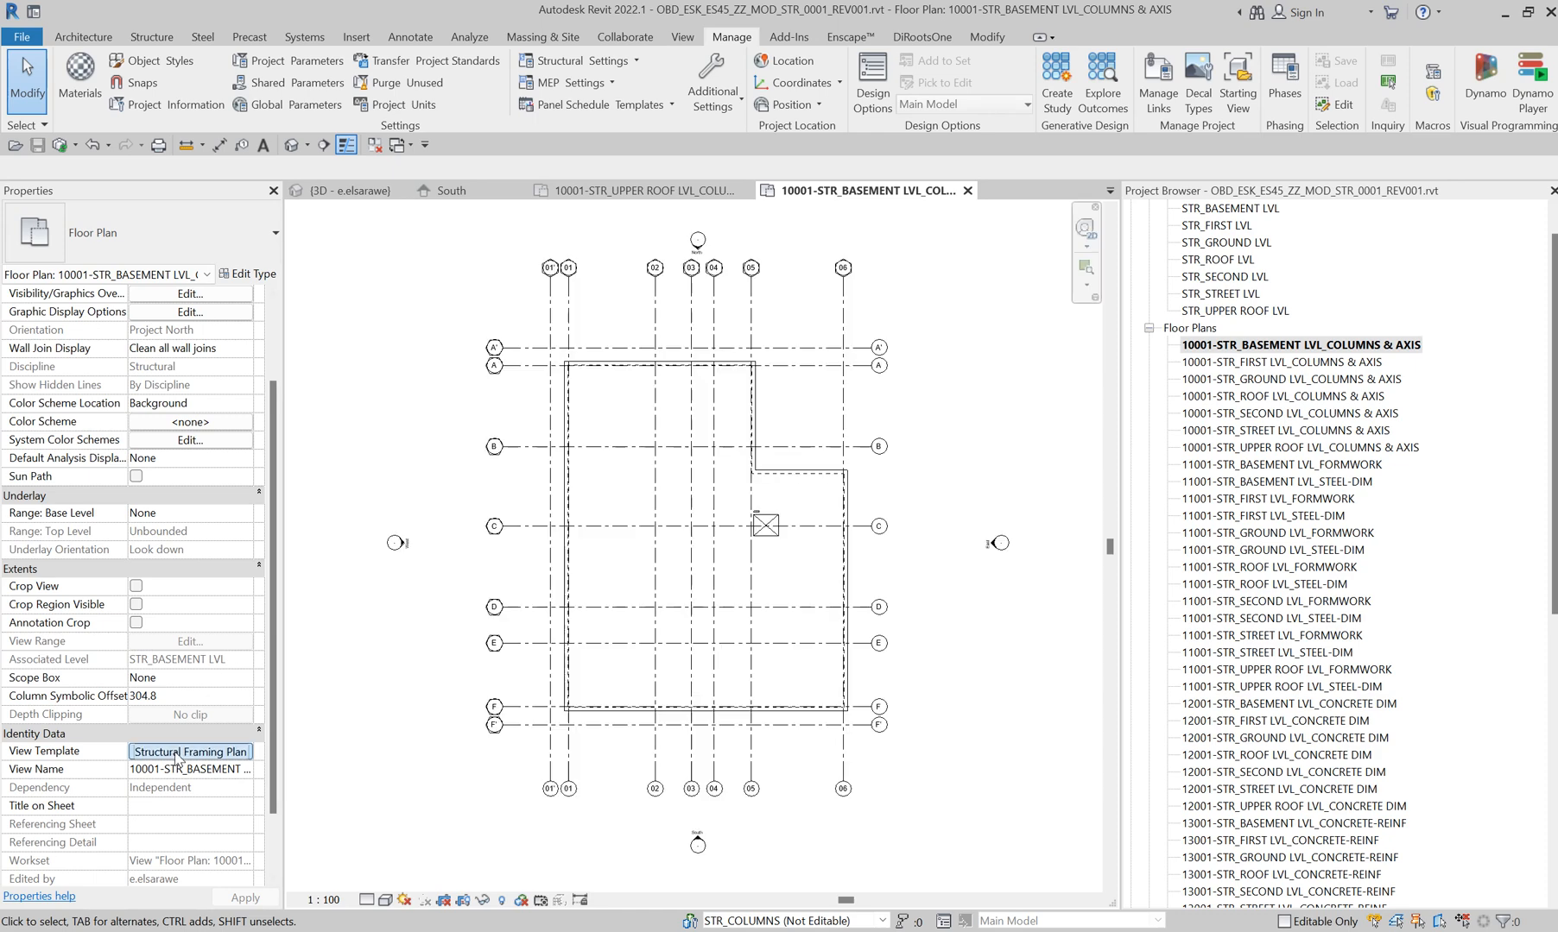
left_click(524, 424)
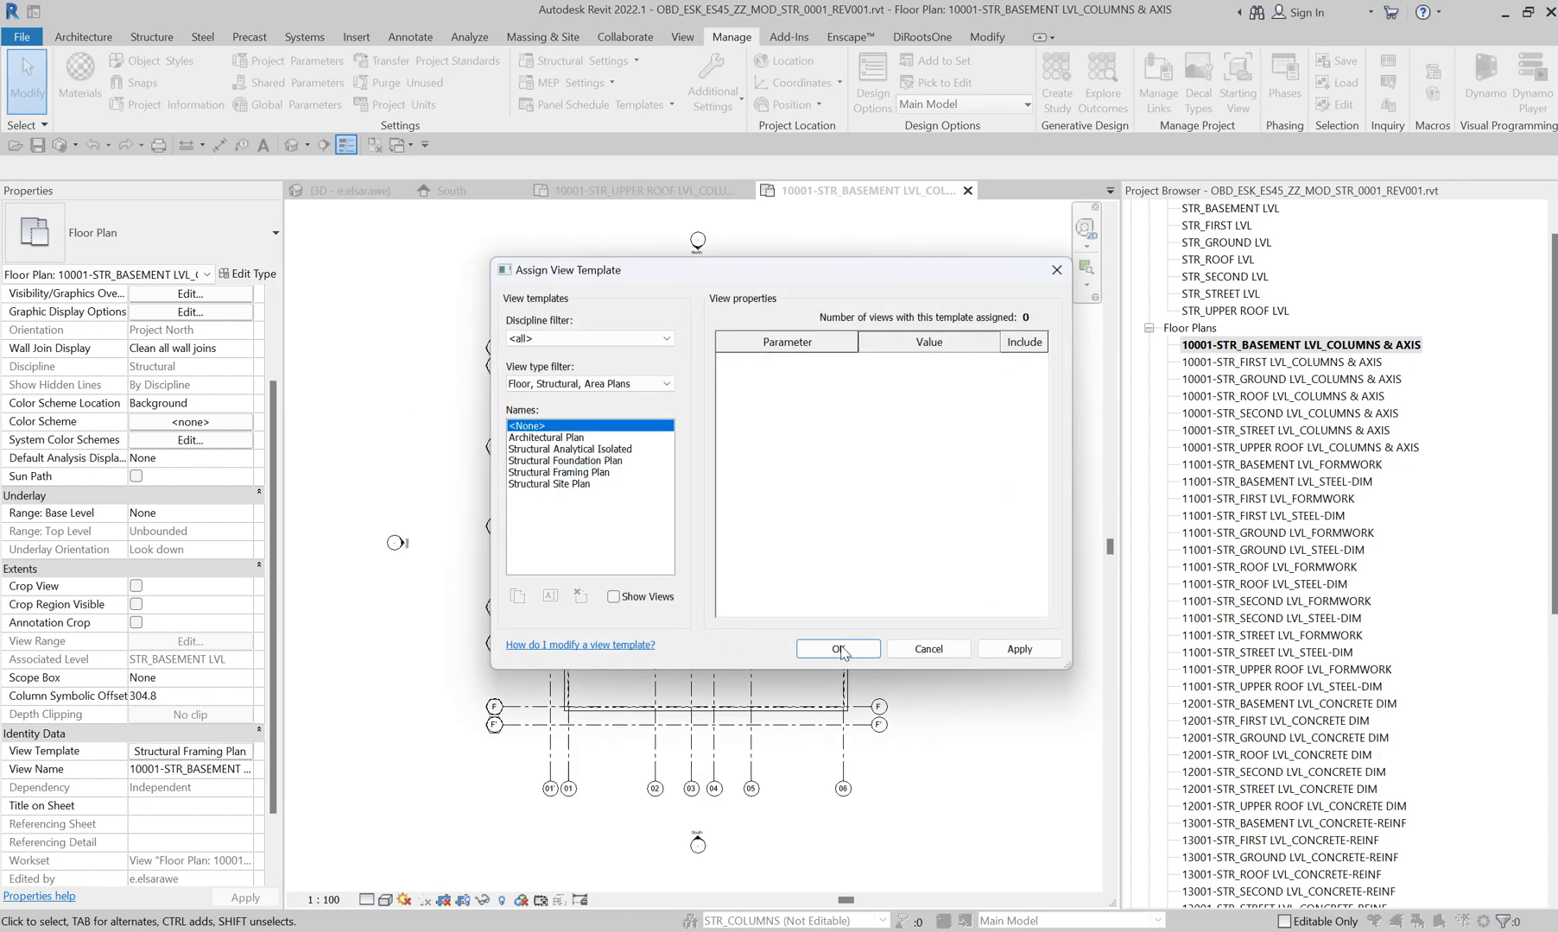
left_click(838, 648)
left_click(967, 190)
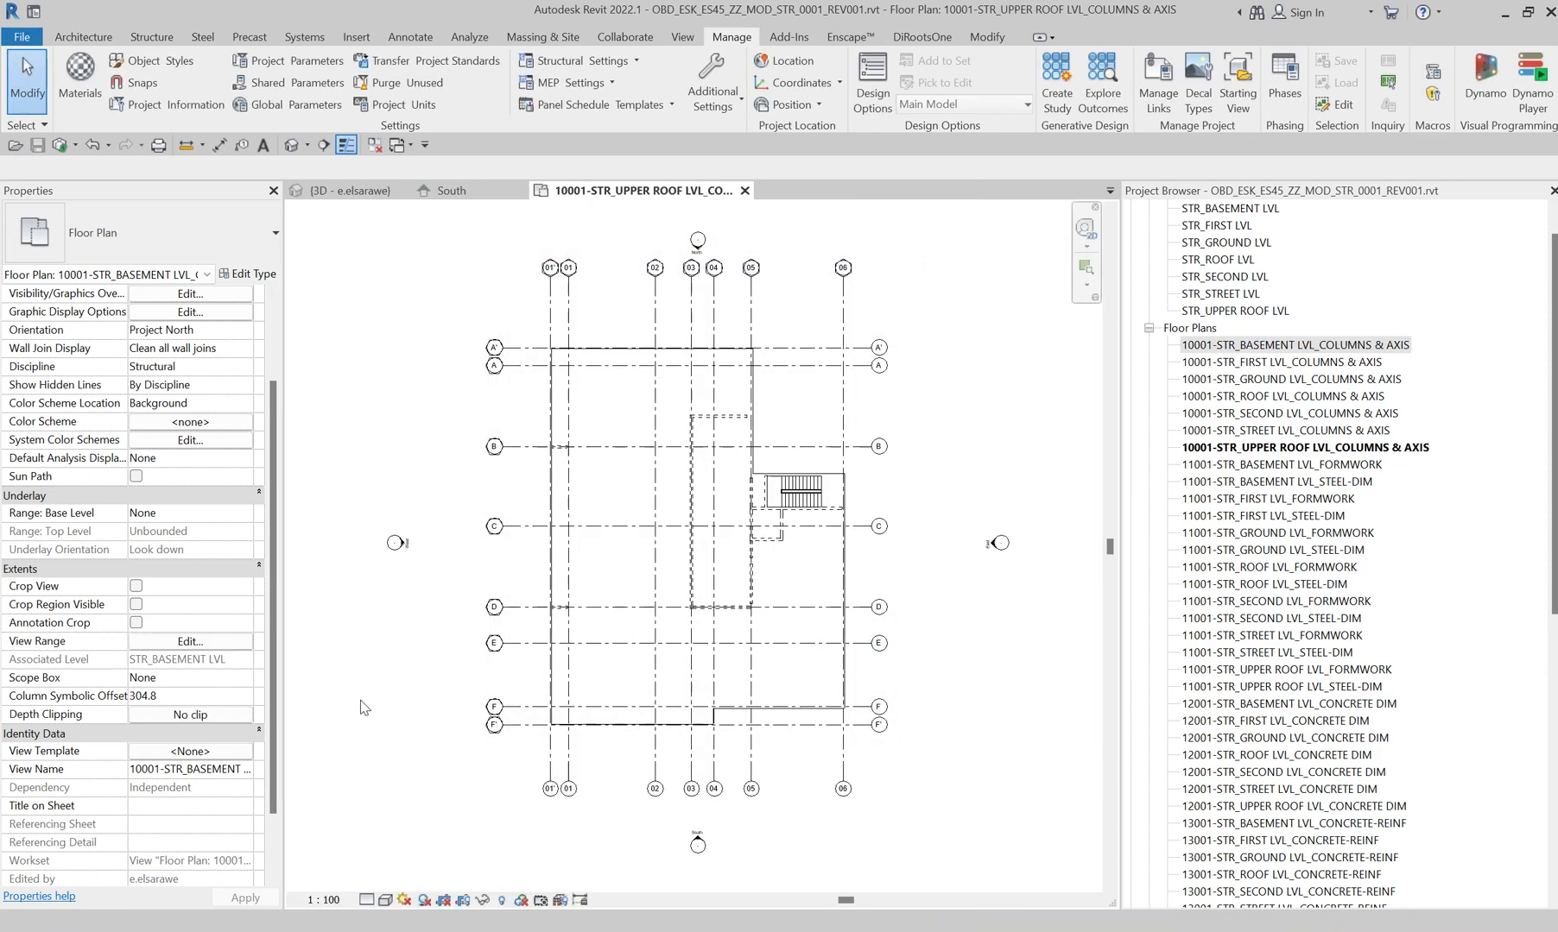
- Set SORTING_GROUP to DOCUMENTATION for all seven 10001 COLUMNS & AXIS floor plans together
left_click(1305, 347)
left_click(1291, 449, "shift")
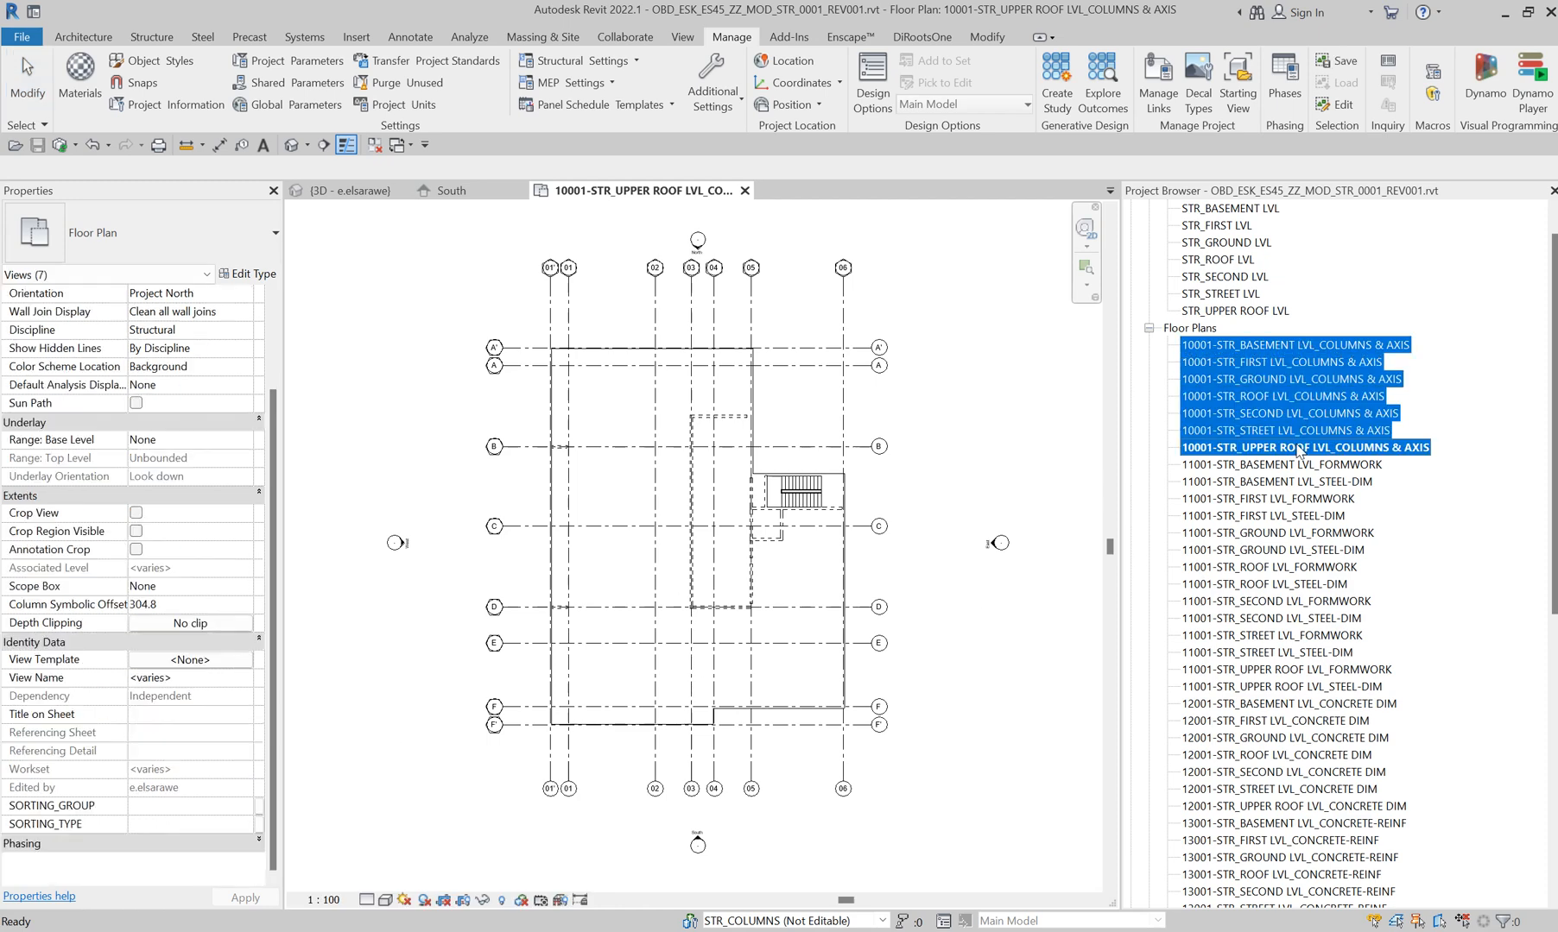
left_click(177, 806)
type("DOCUMENTATION")
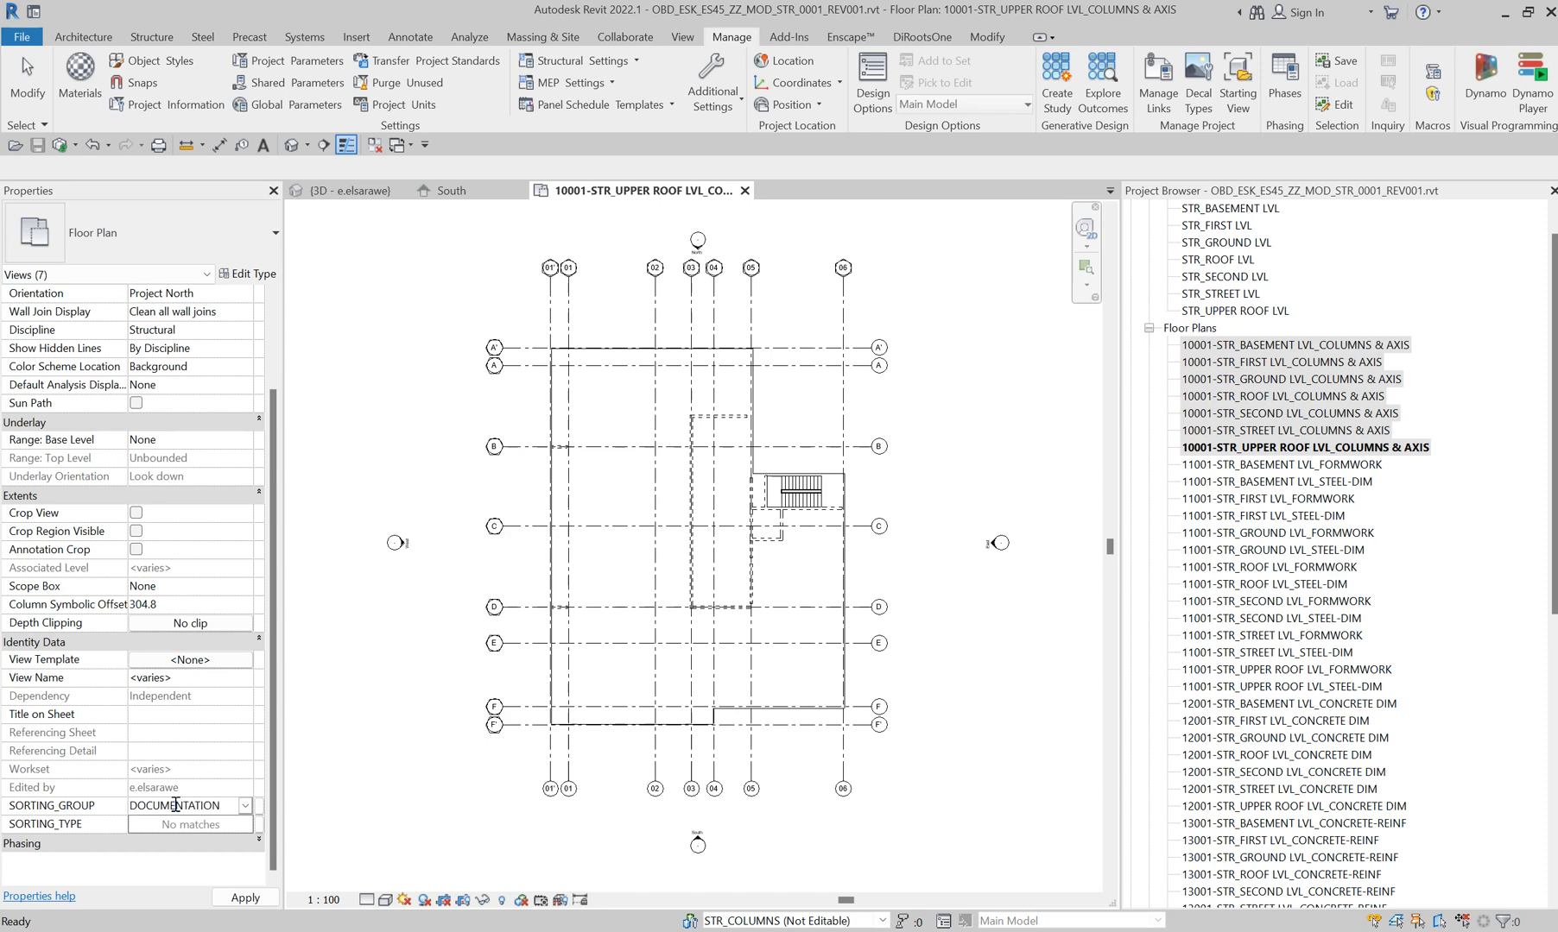
key("Return")
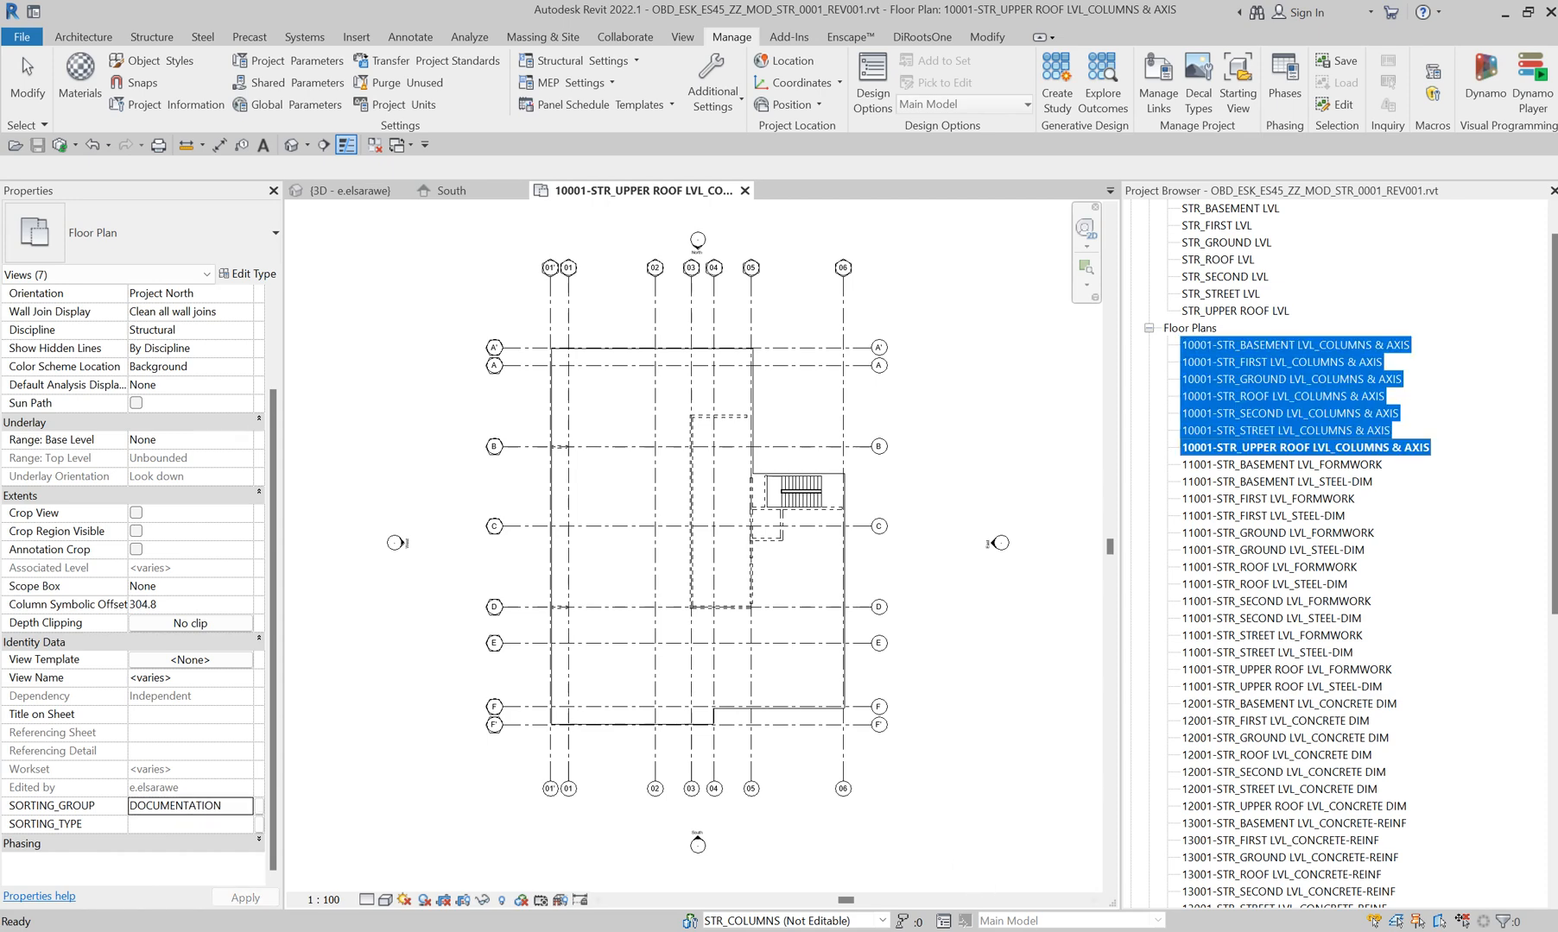
- Switch to the Hettin Administrative Building drawings project, copy the SORTING_TYPE value of its FOUNDATION LVL-COLUMNS & AXIS plan, and return to the original project
left_click(1191, 828)
left_click(1246, 248)
left_click(1276, 264)
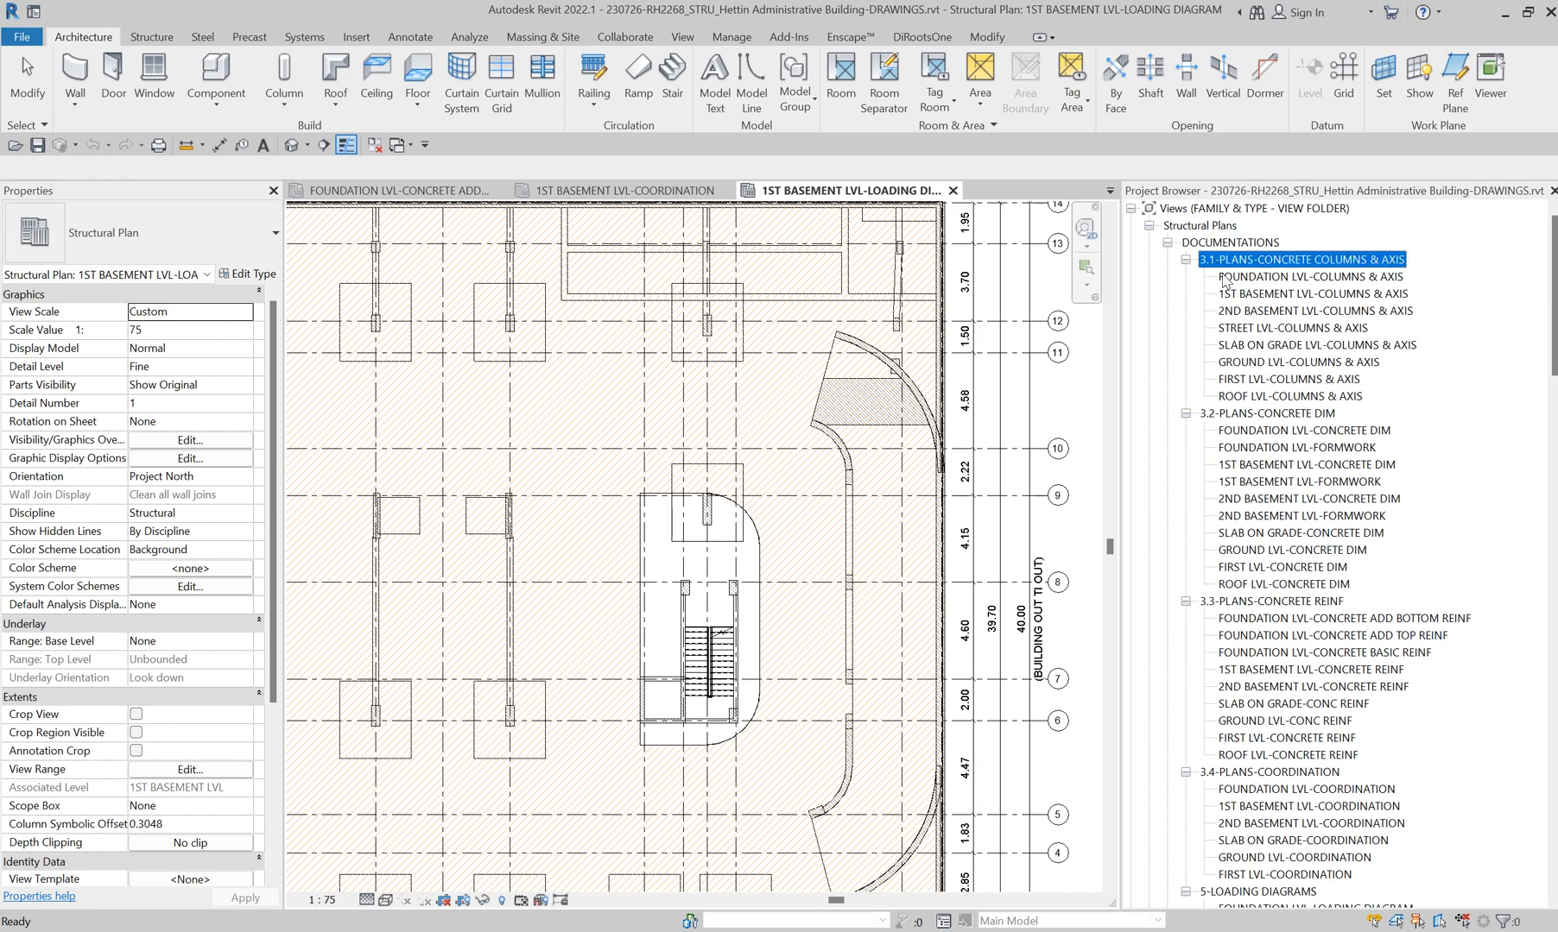
scroll(214, 631, "down", 5)
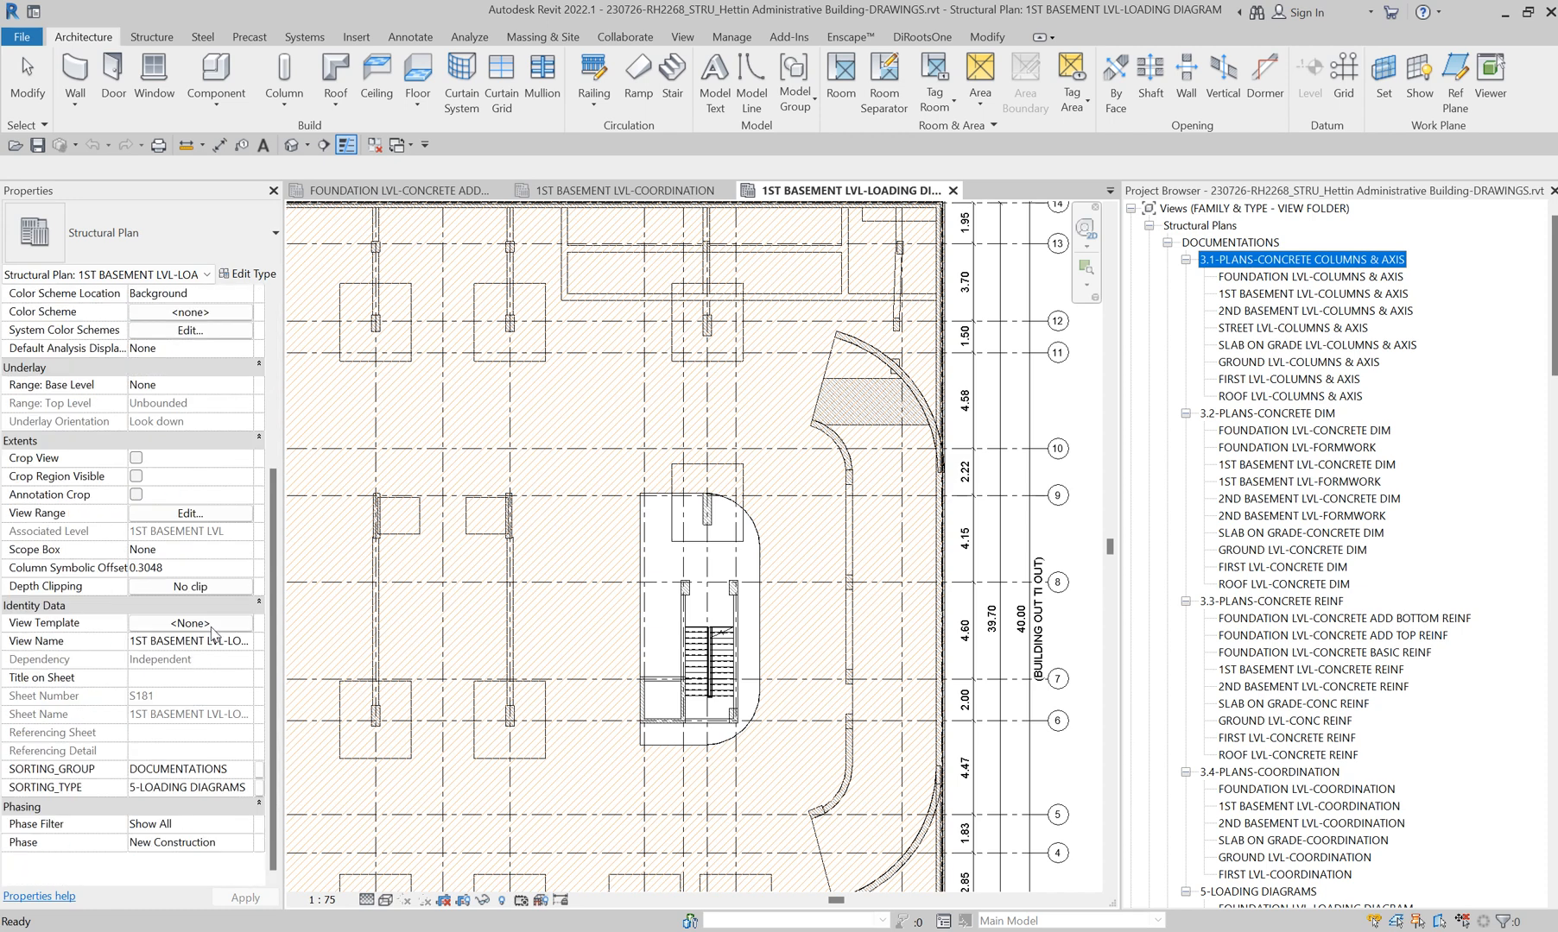
left_click(181, 787)
left_click(1281, 277)
left_click(179, 787)
left_click(180, 789)
left_click(1070, 402)
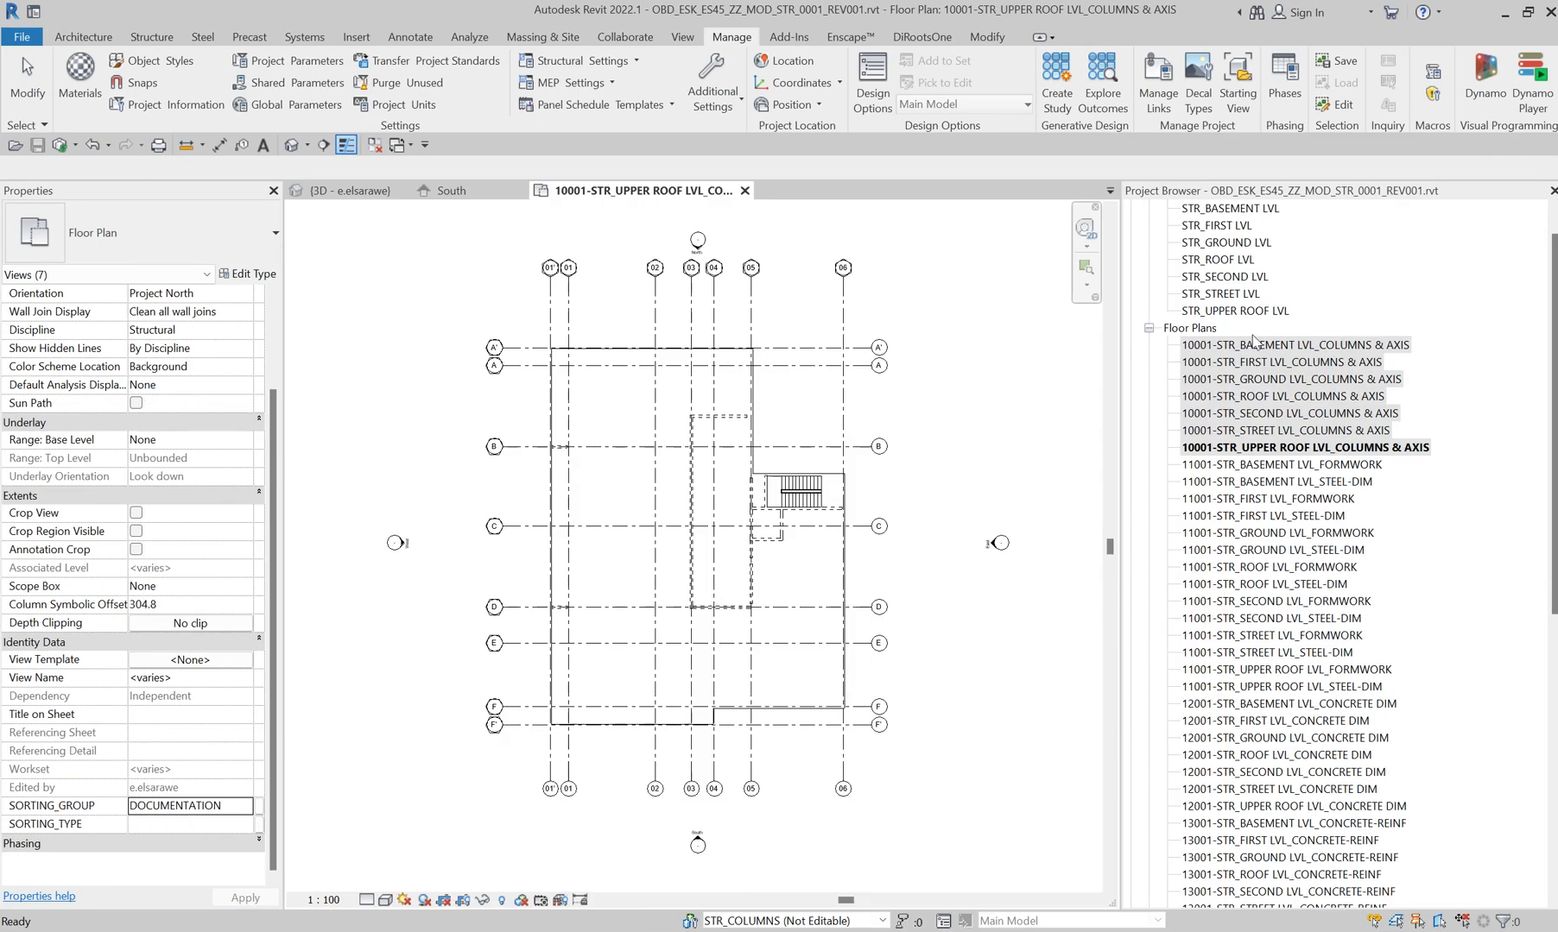
- Set SORTING_TYPE of the seven 10001 floor plans to the copied PLANS-CONCRETE COLUMNS & AXIS value, changing its prefix to 3.1.1
left_click(1254, 343, "shift")
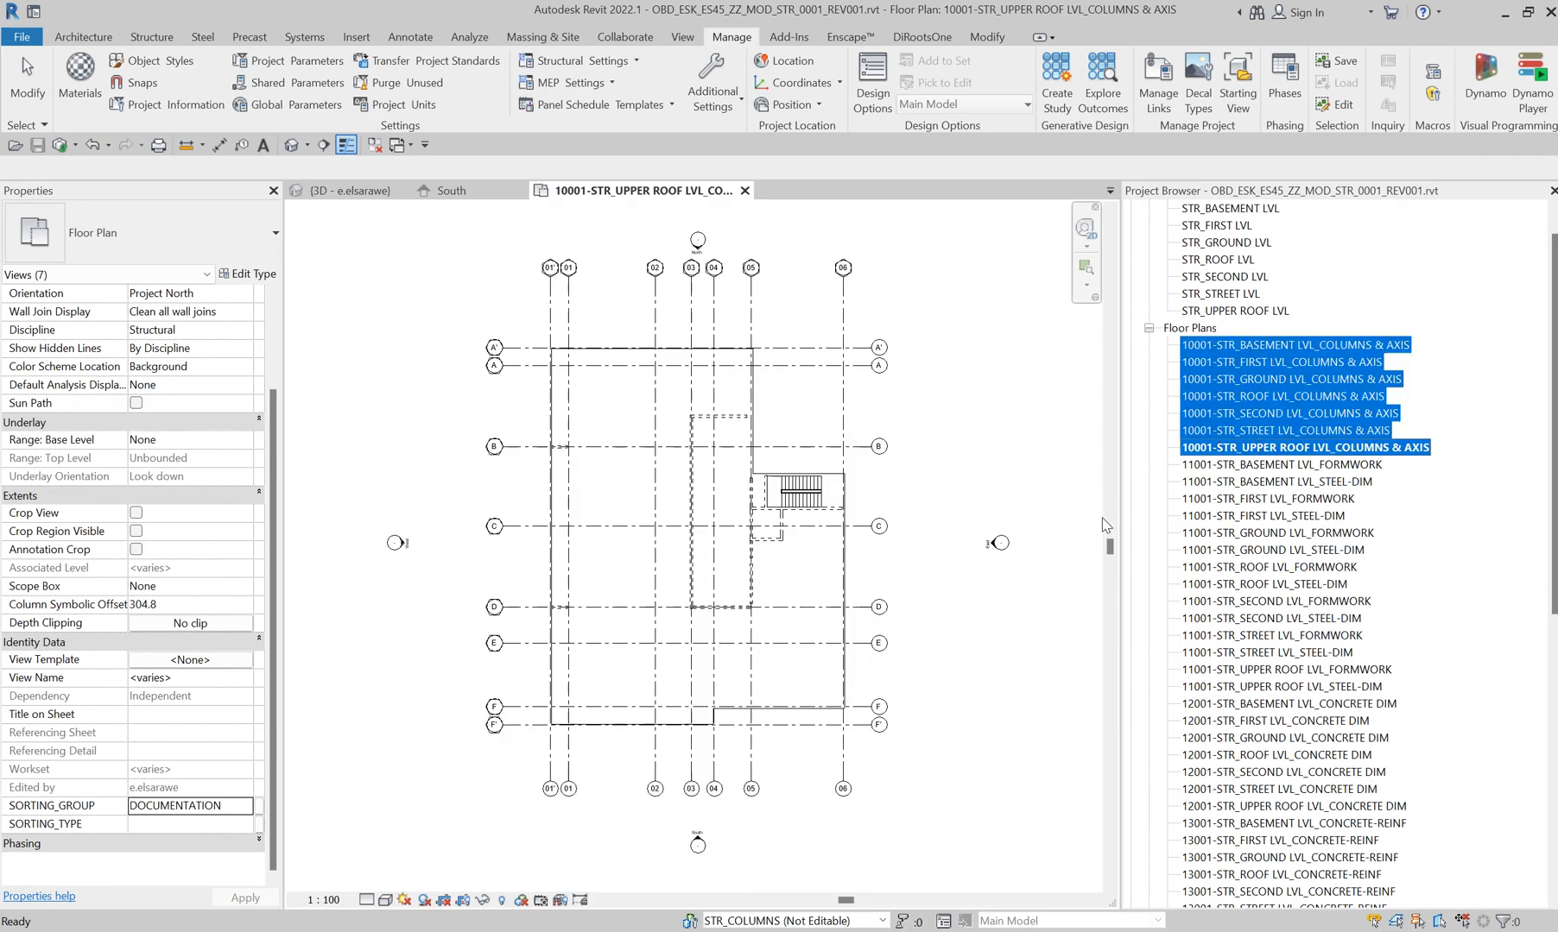
left_click(152, 824)
key("ctrl+v")
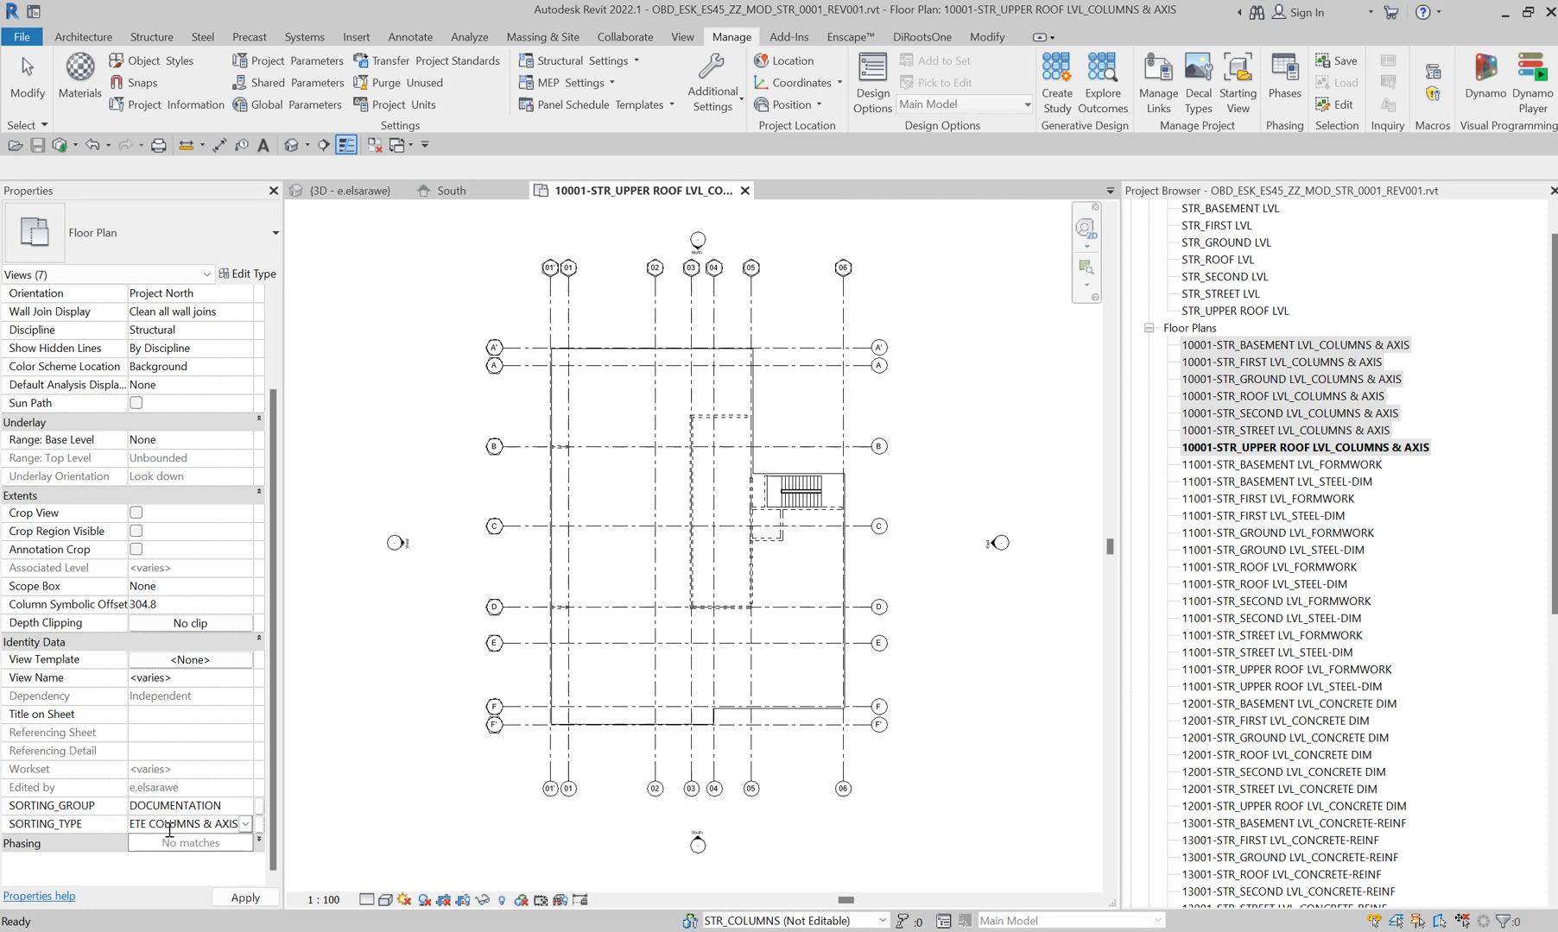
key("Left")
key("Left")
key("Left")
key("Left")
key("Left")
key("Left")
key("Left")
key("Left")
key("Left")
key("Left")
key("Left")
key("Left")
key("Left")
key("Left")
key("Left")
key("Left")
key("Left")
key("Left")
key("Left")
key("Left")
left_click(146, 826)
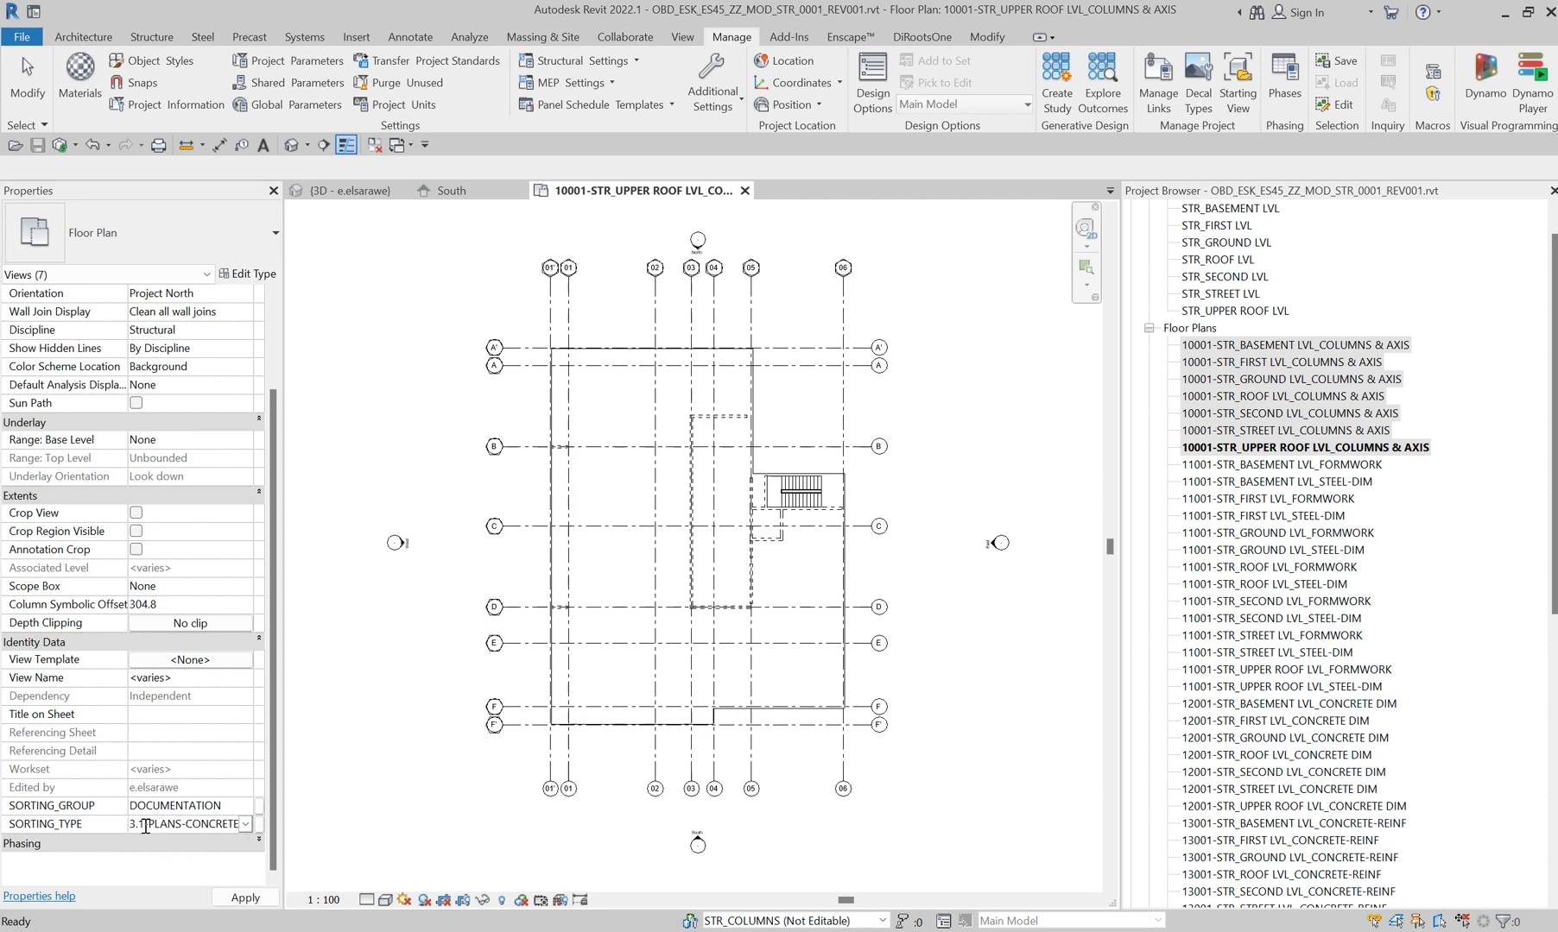
type(".1")
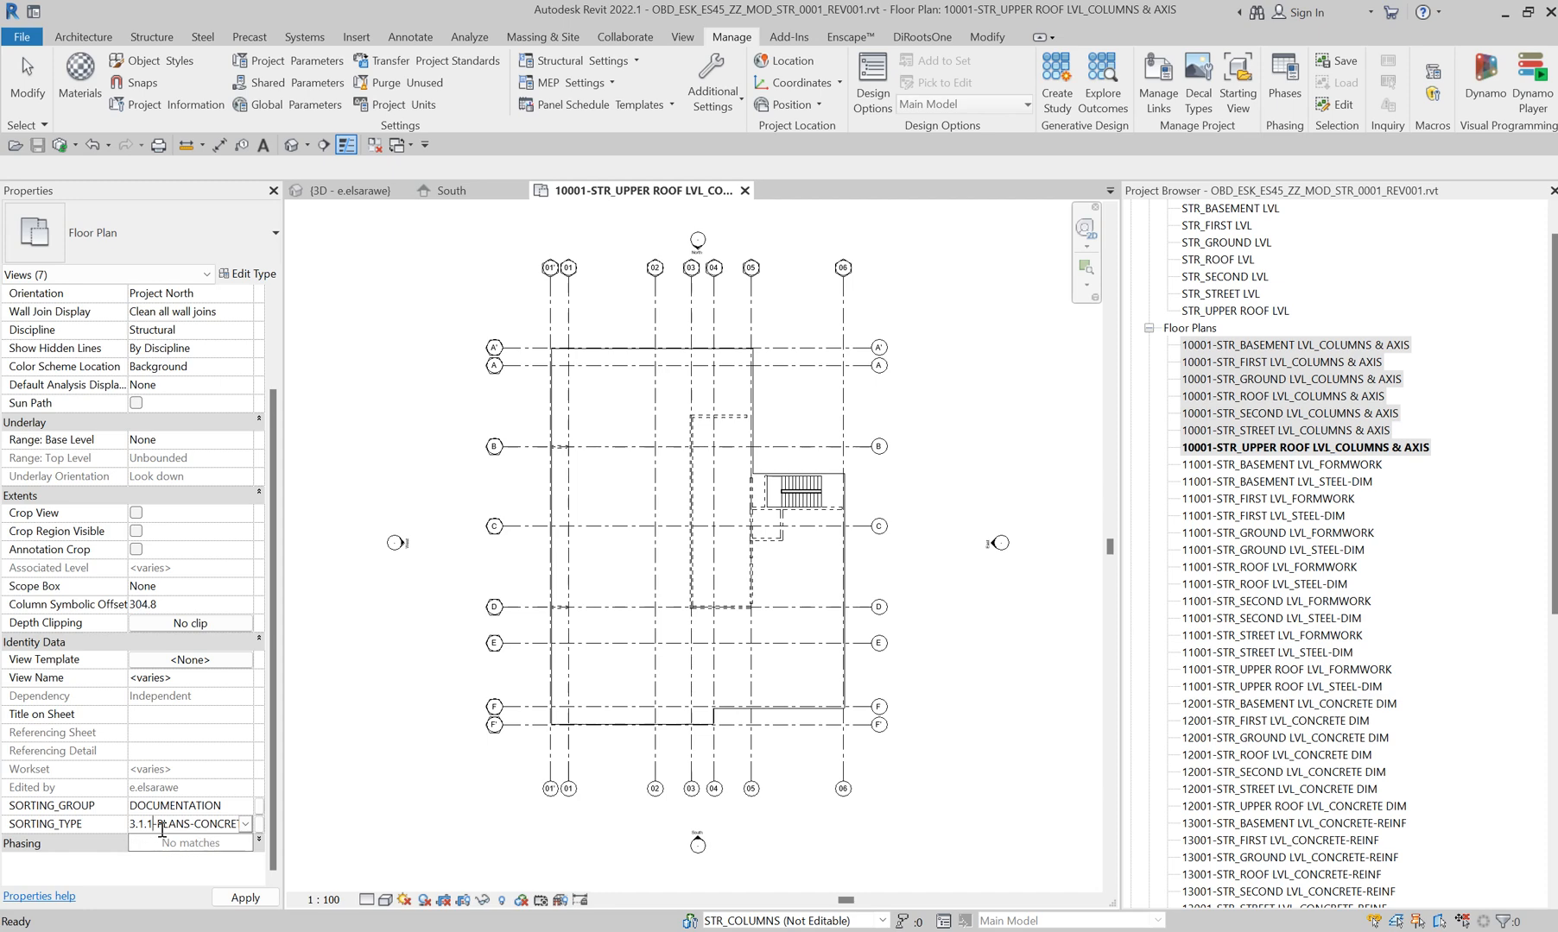
key("Return")
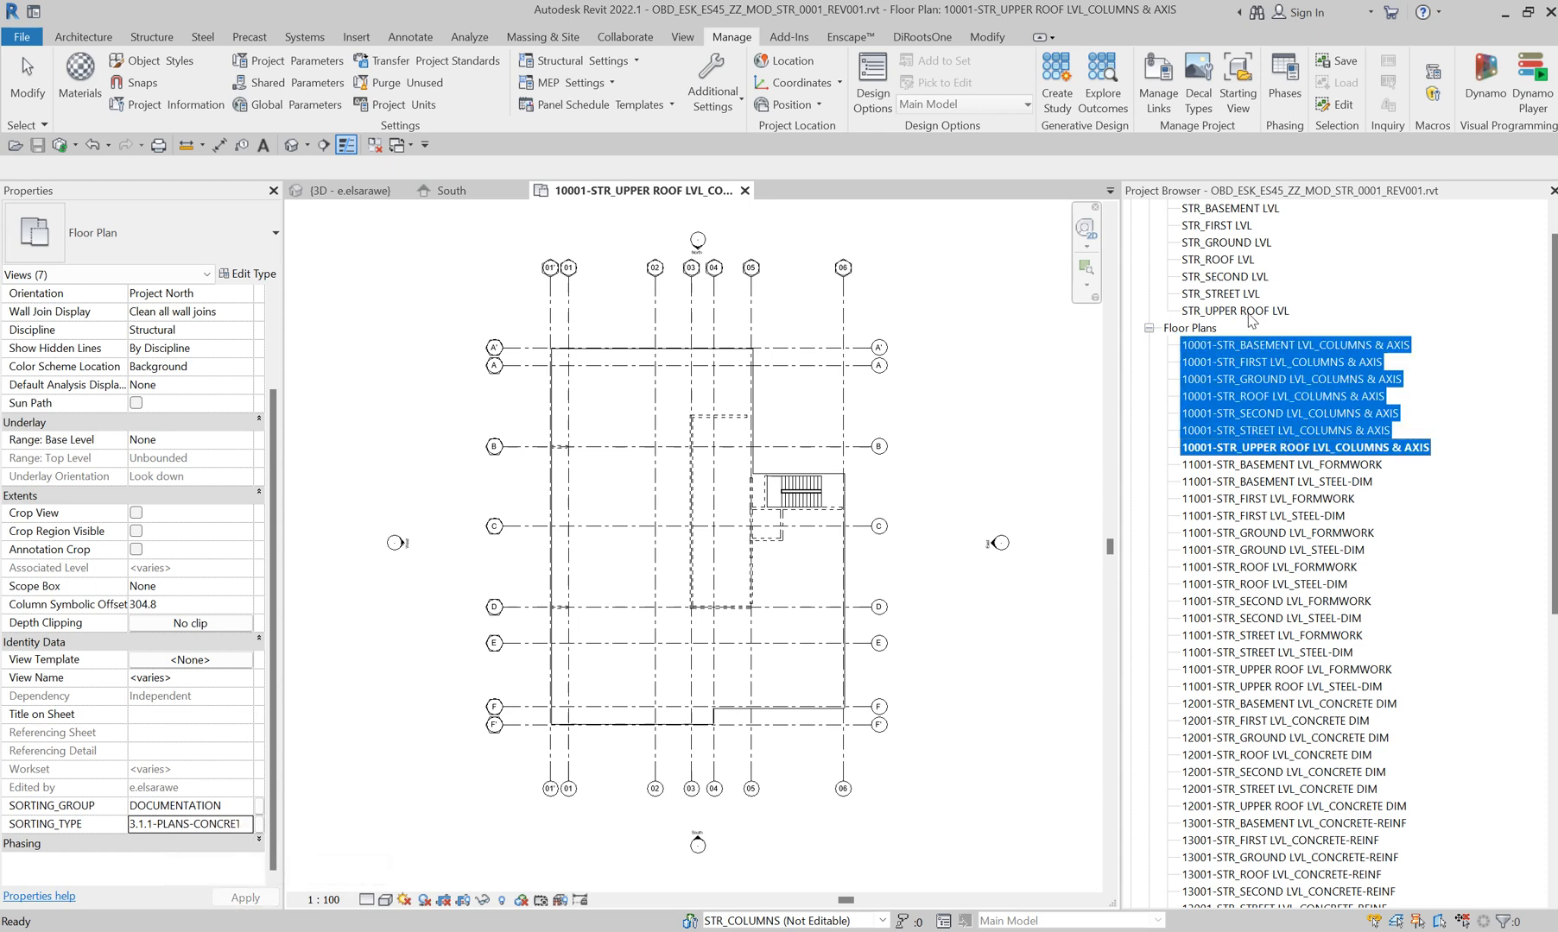
- Create a new browser organization scheme for the views named EG_STR_VIEWS
scroll(1235, 297, "up", 1)
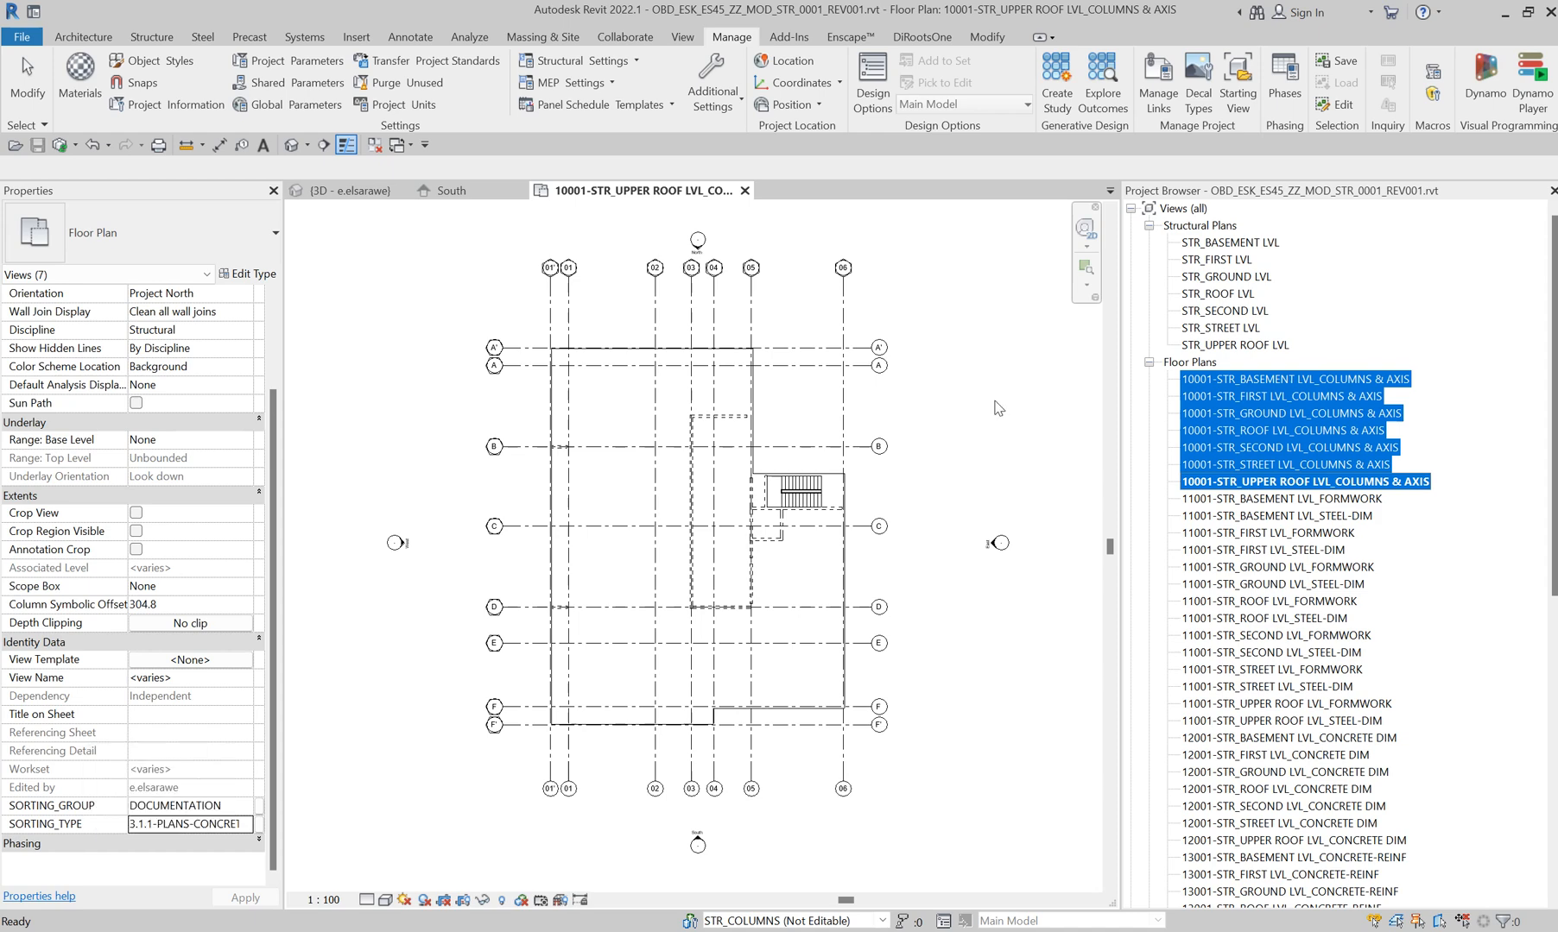
right_click(1198, 208)
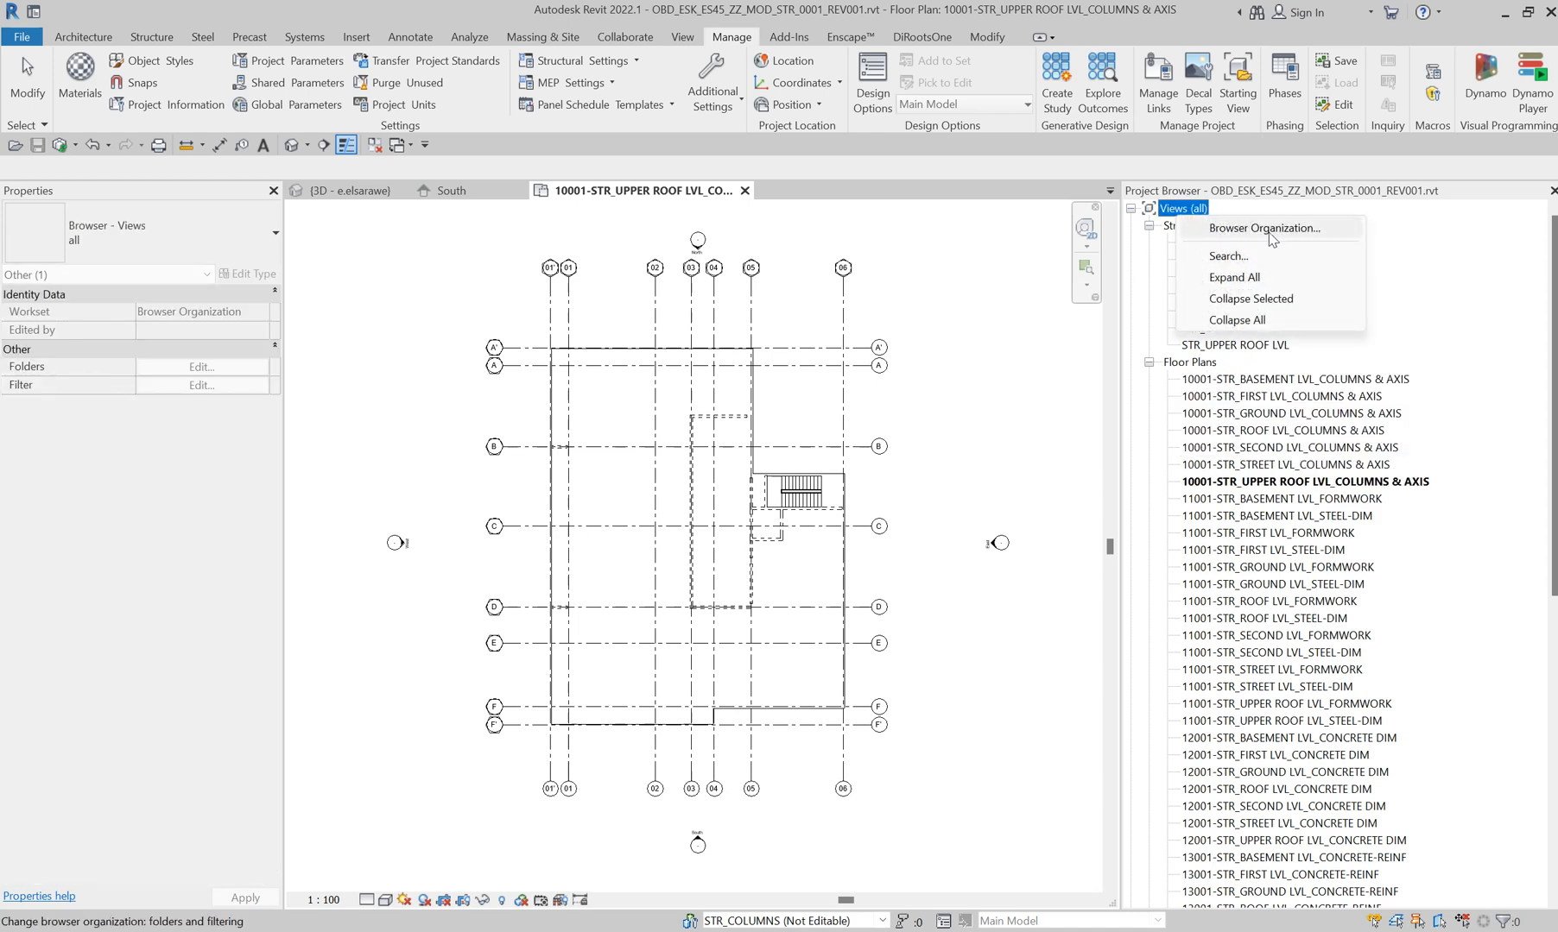
left_click(1281, 230)
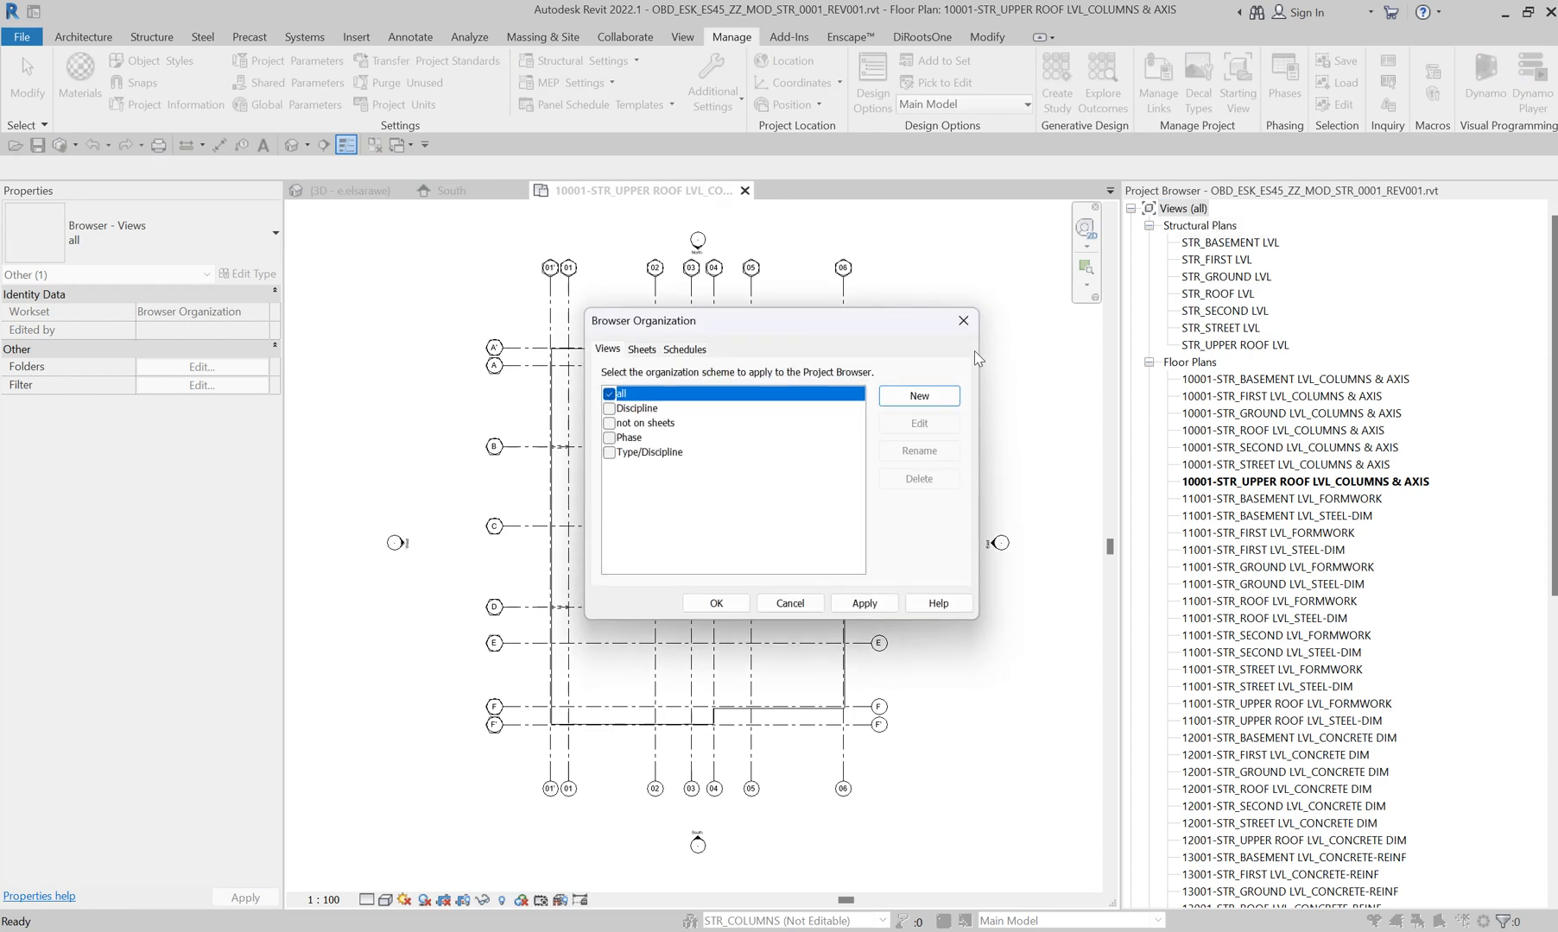
left_click(918, 399)
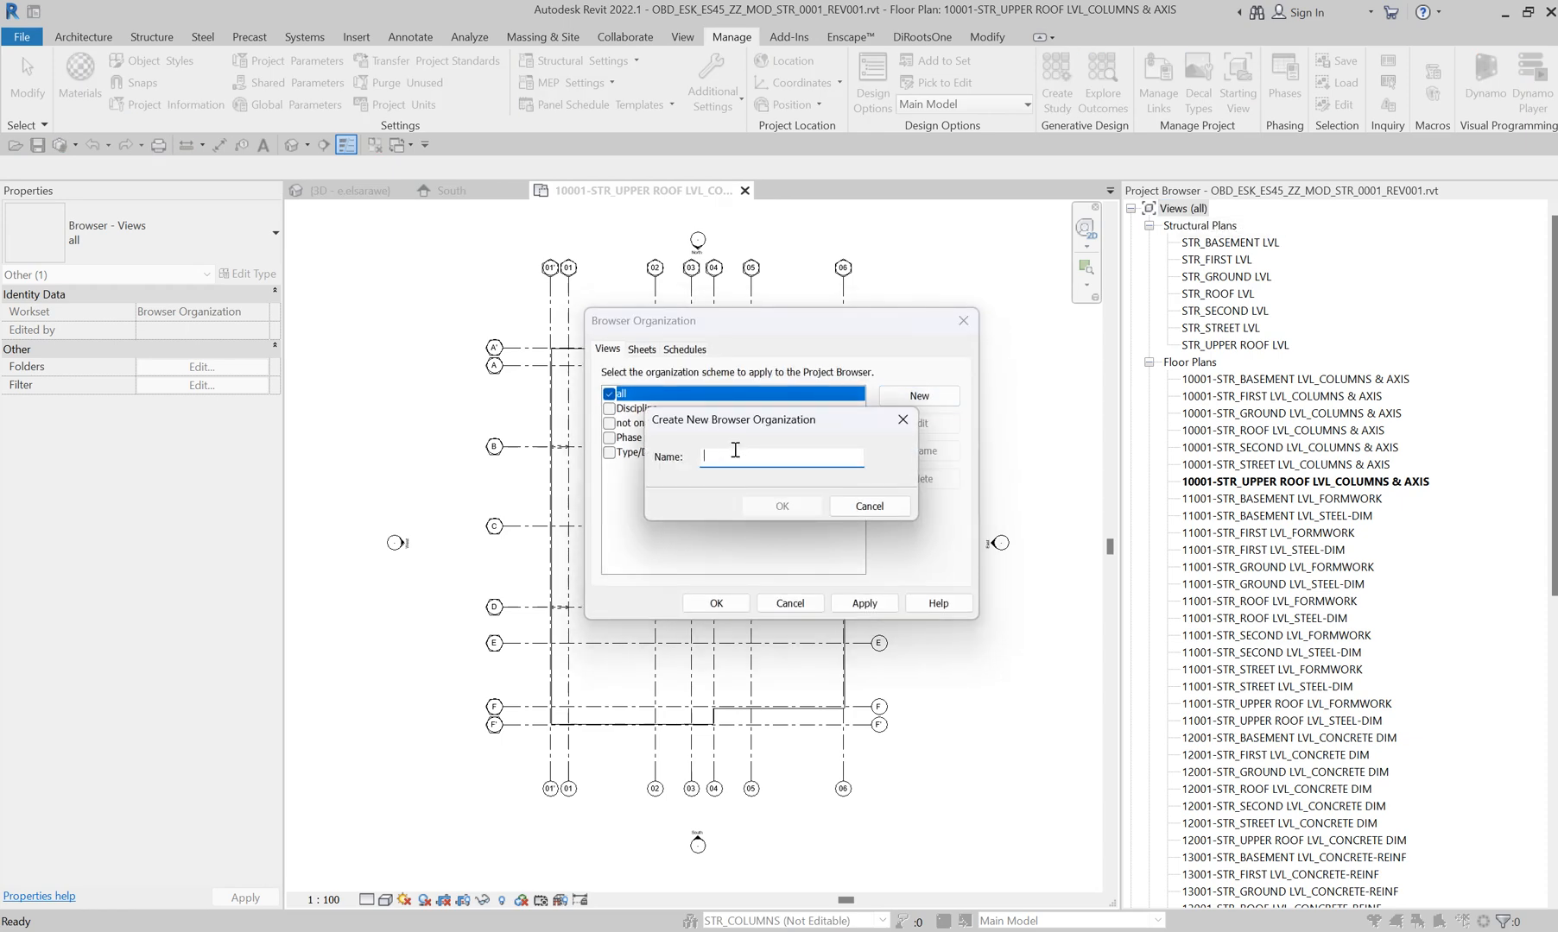
type("EG_STR_VIEWS")
left_click(760, 505)
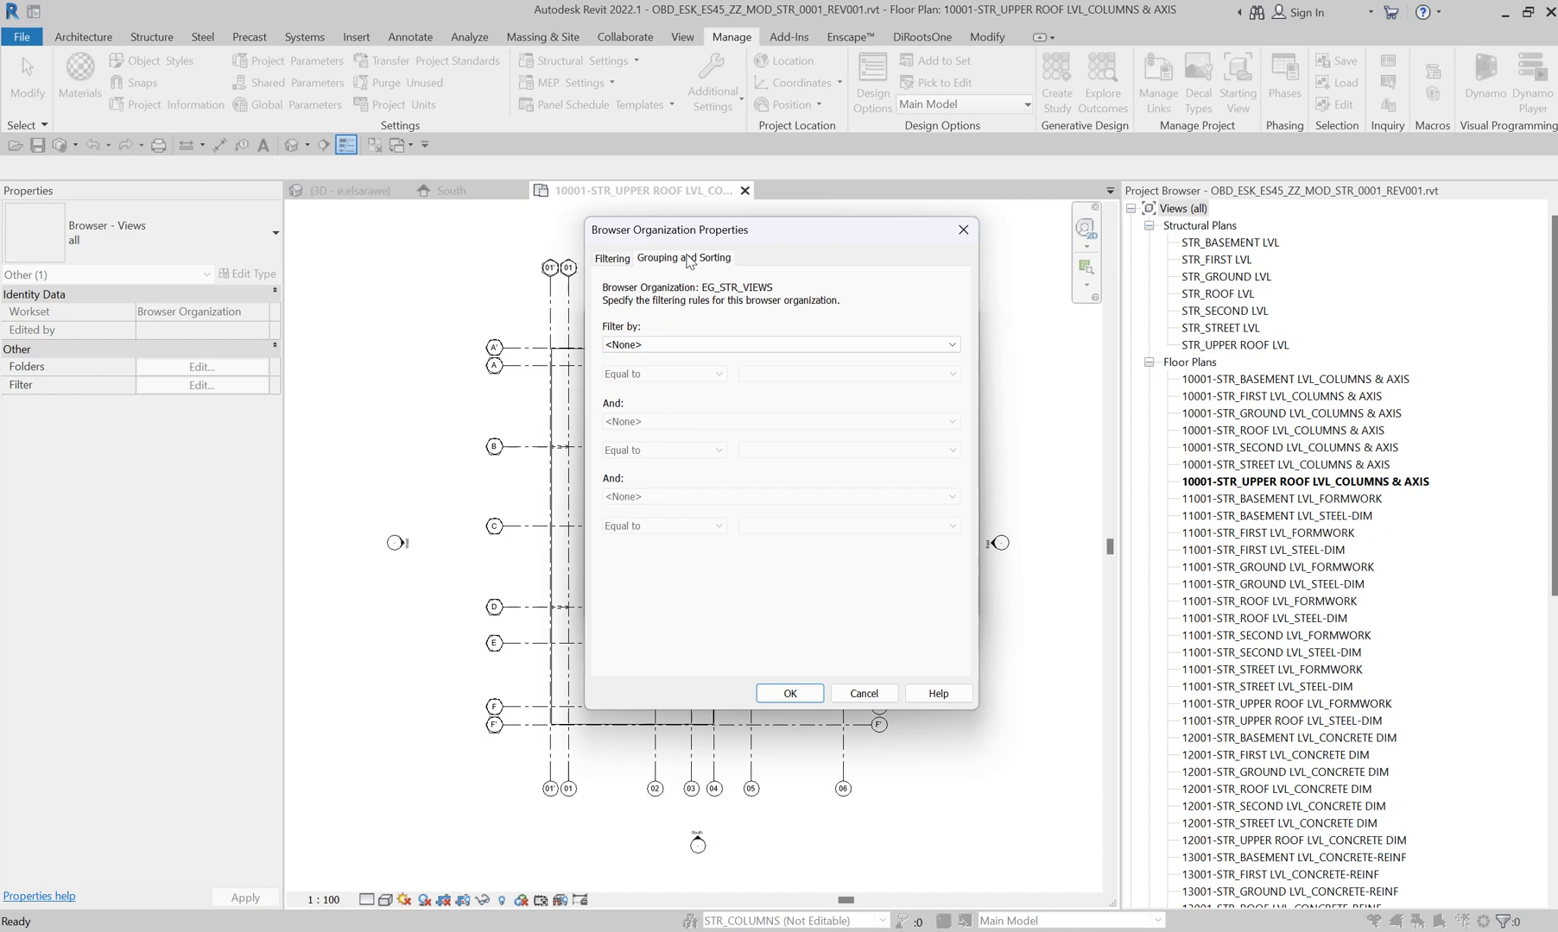
- Group the EG_STR_VIEWS browser organization first by Family and Type
left_click(690, 260)
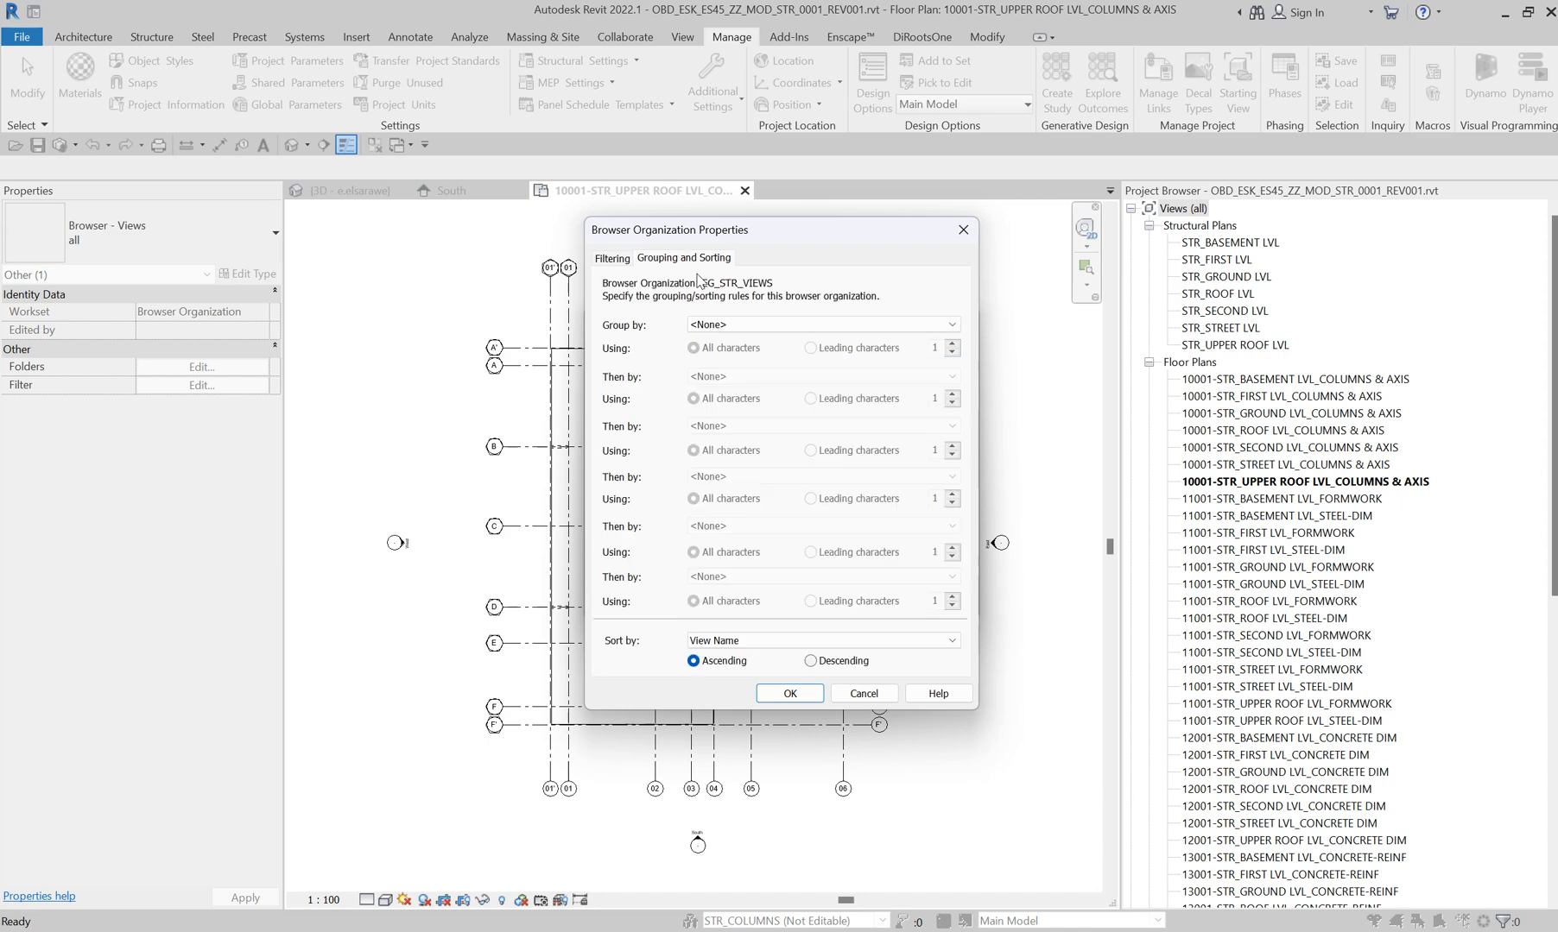
left_click(754, 326)
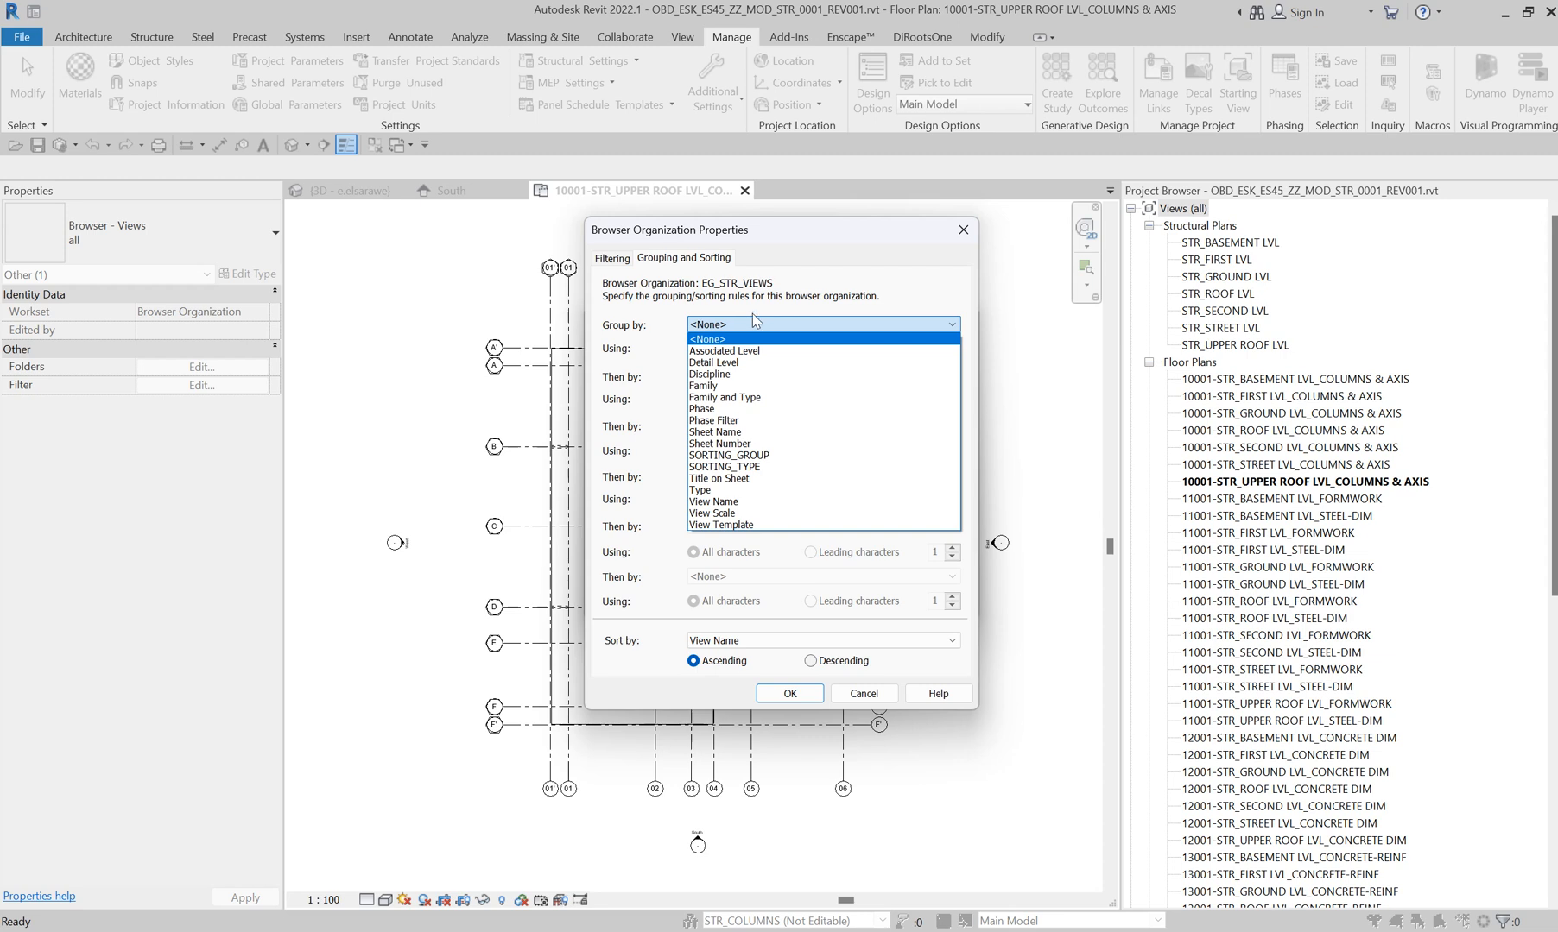
left_click(812, 397)
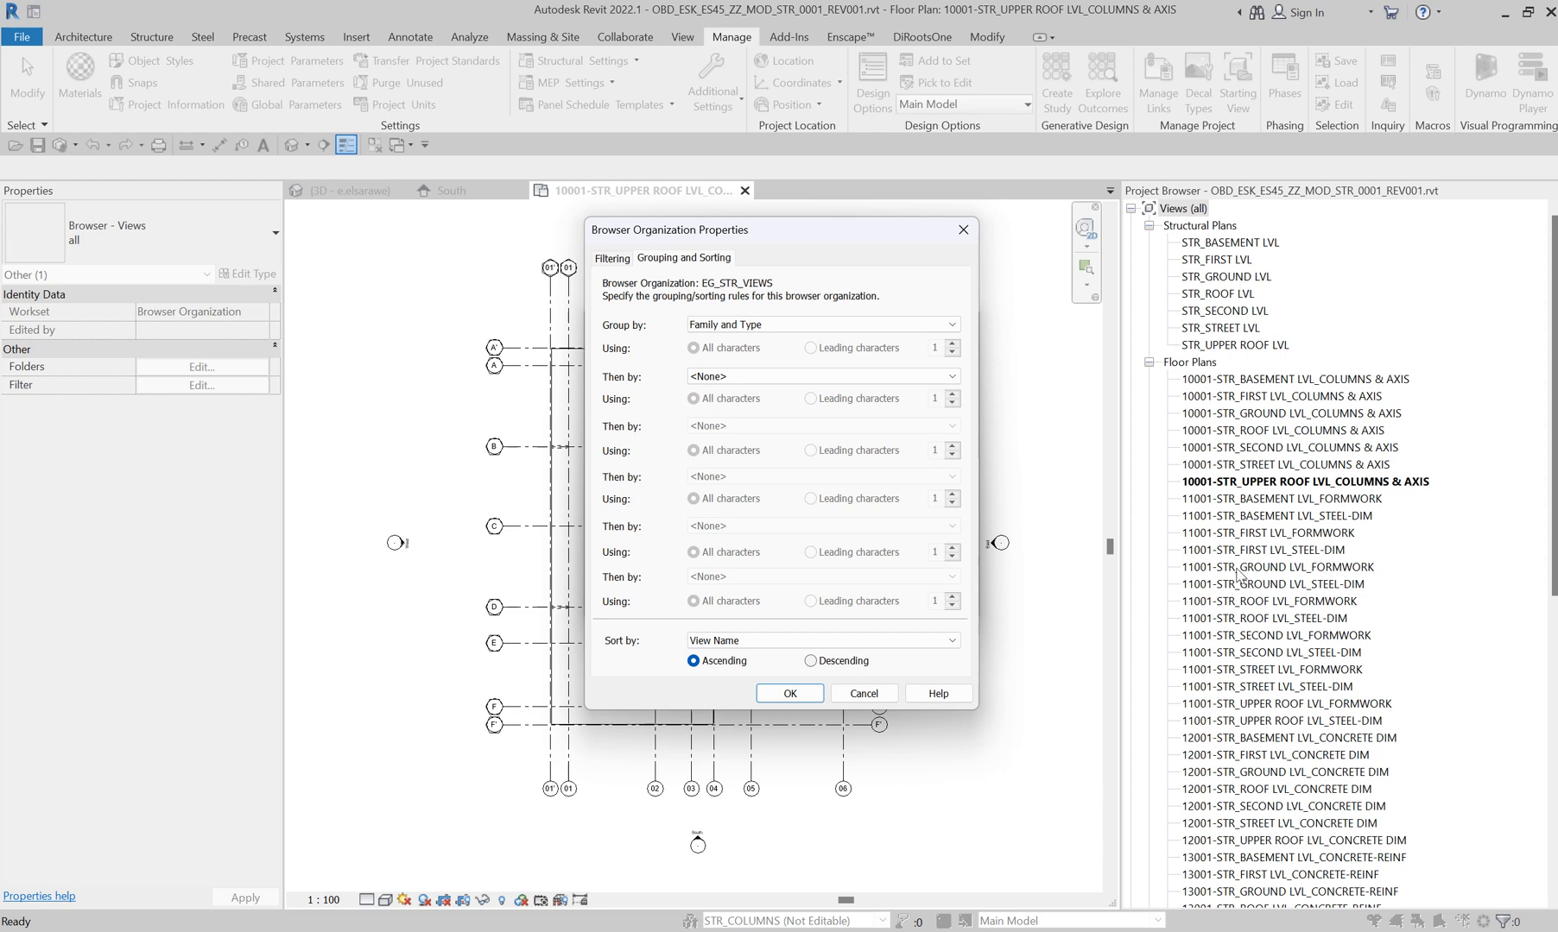
- Group EG_STR_VIEWS additionally by SORTING_GROUP and SORTING_TYPE, and apply the scheme to the Project Browser
left_click(751, 377)
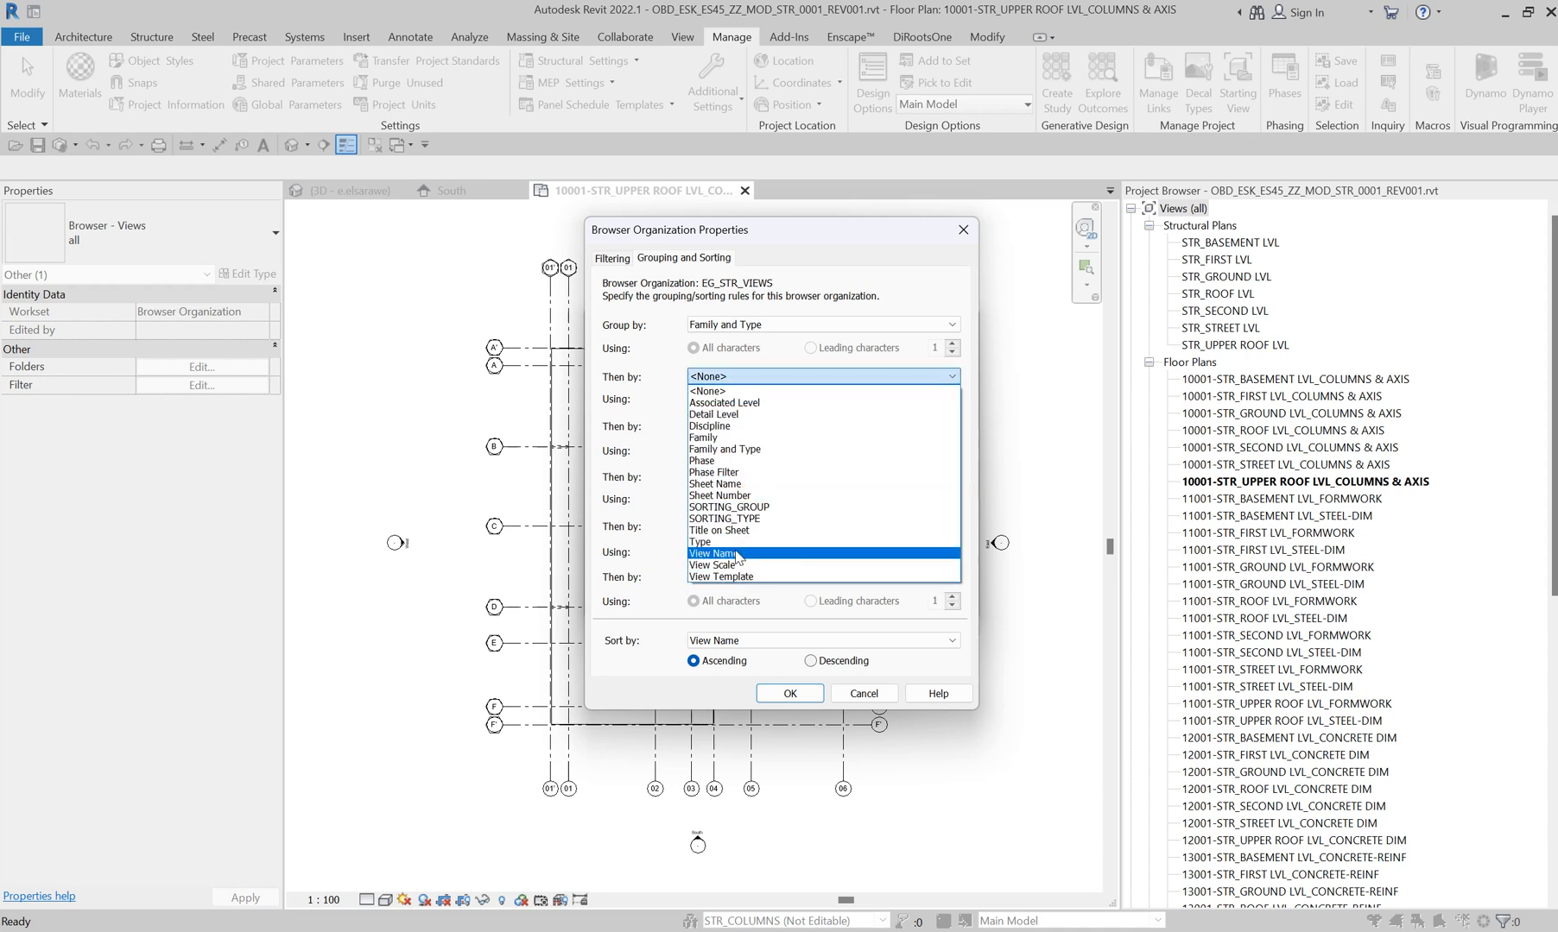
left_click(750, 507)
left_click(740, 425)
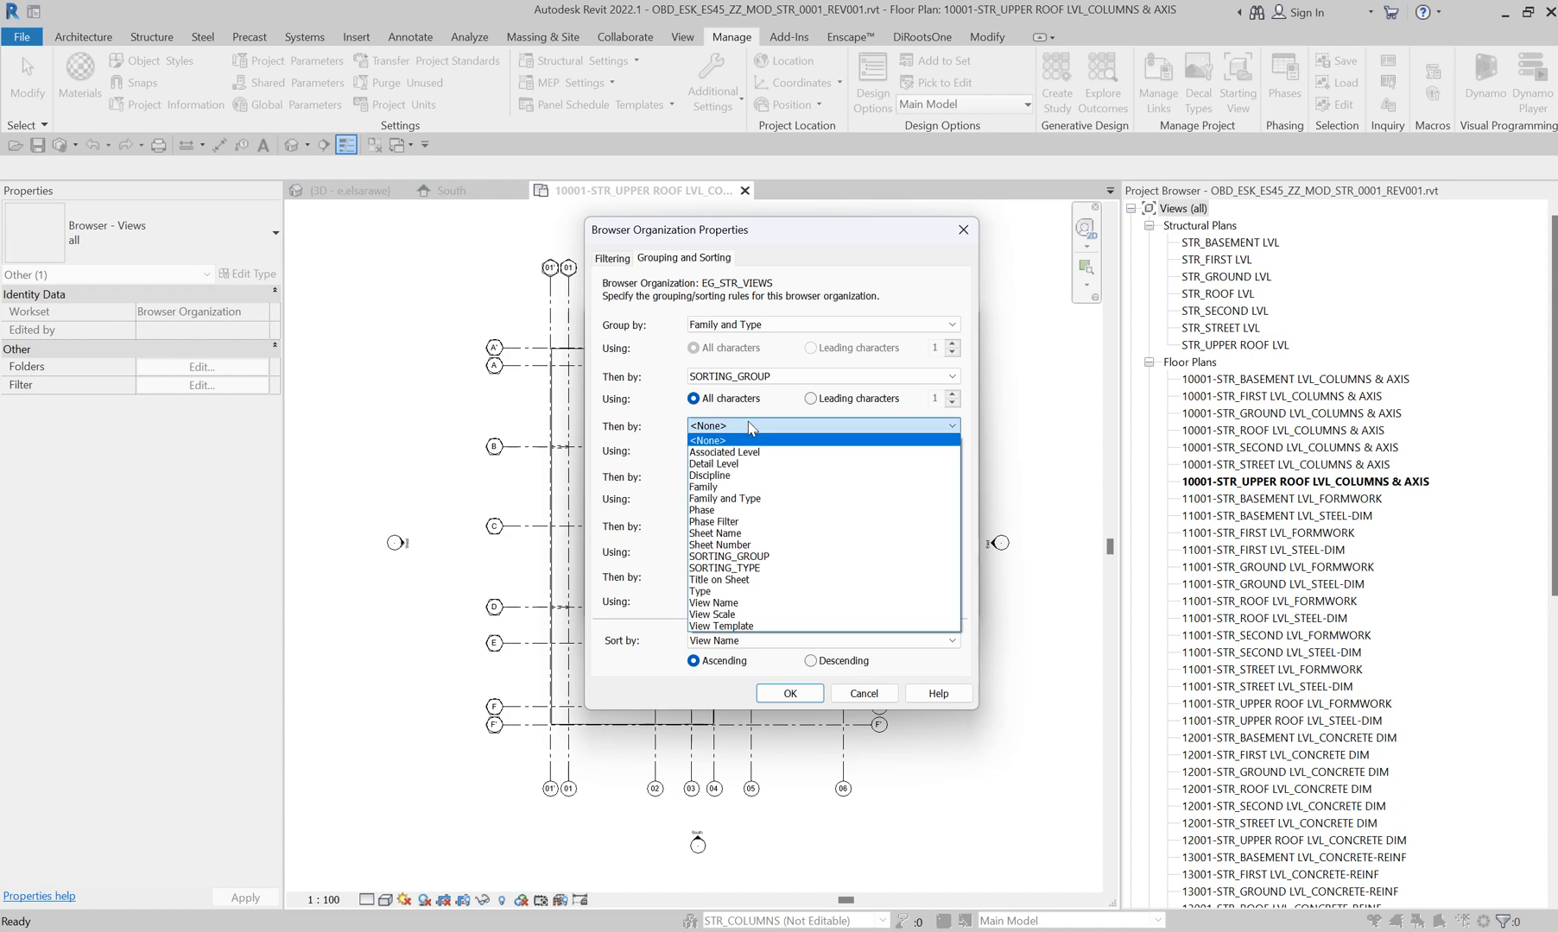
left_click(772, 574)
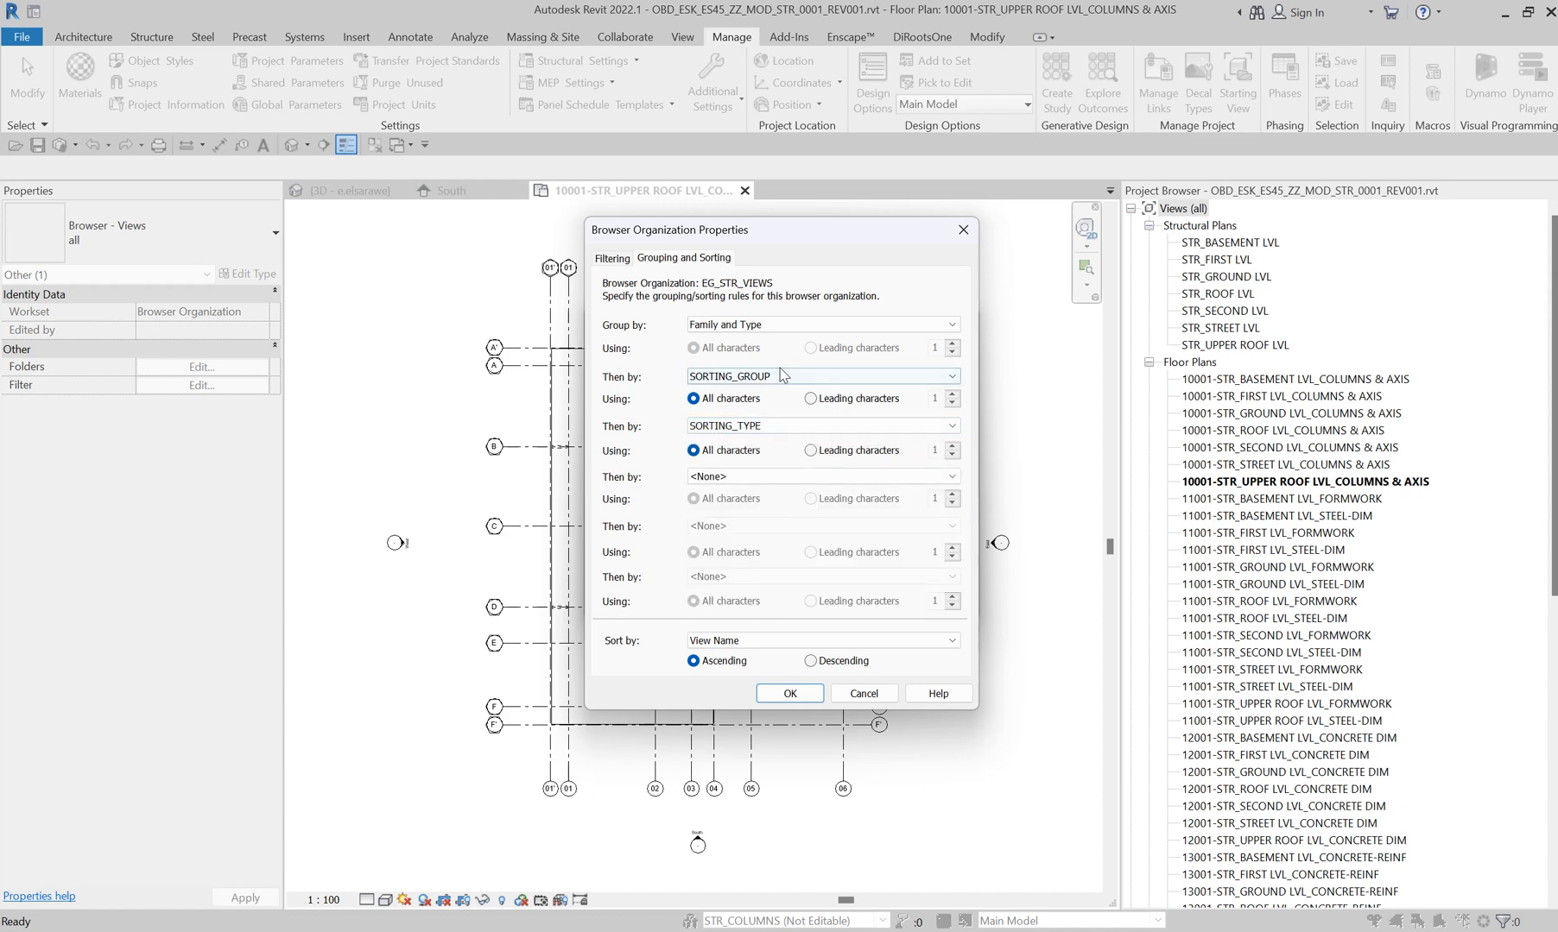
left_click(788, 693)
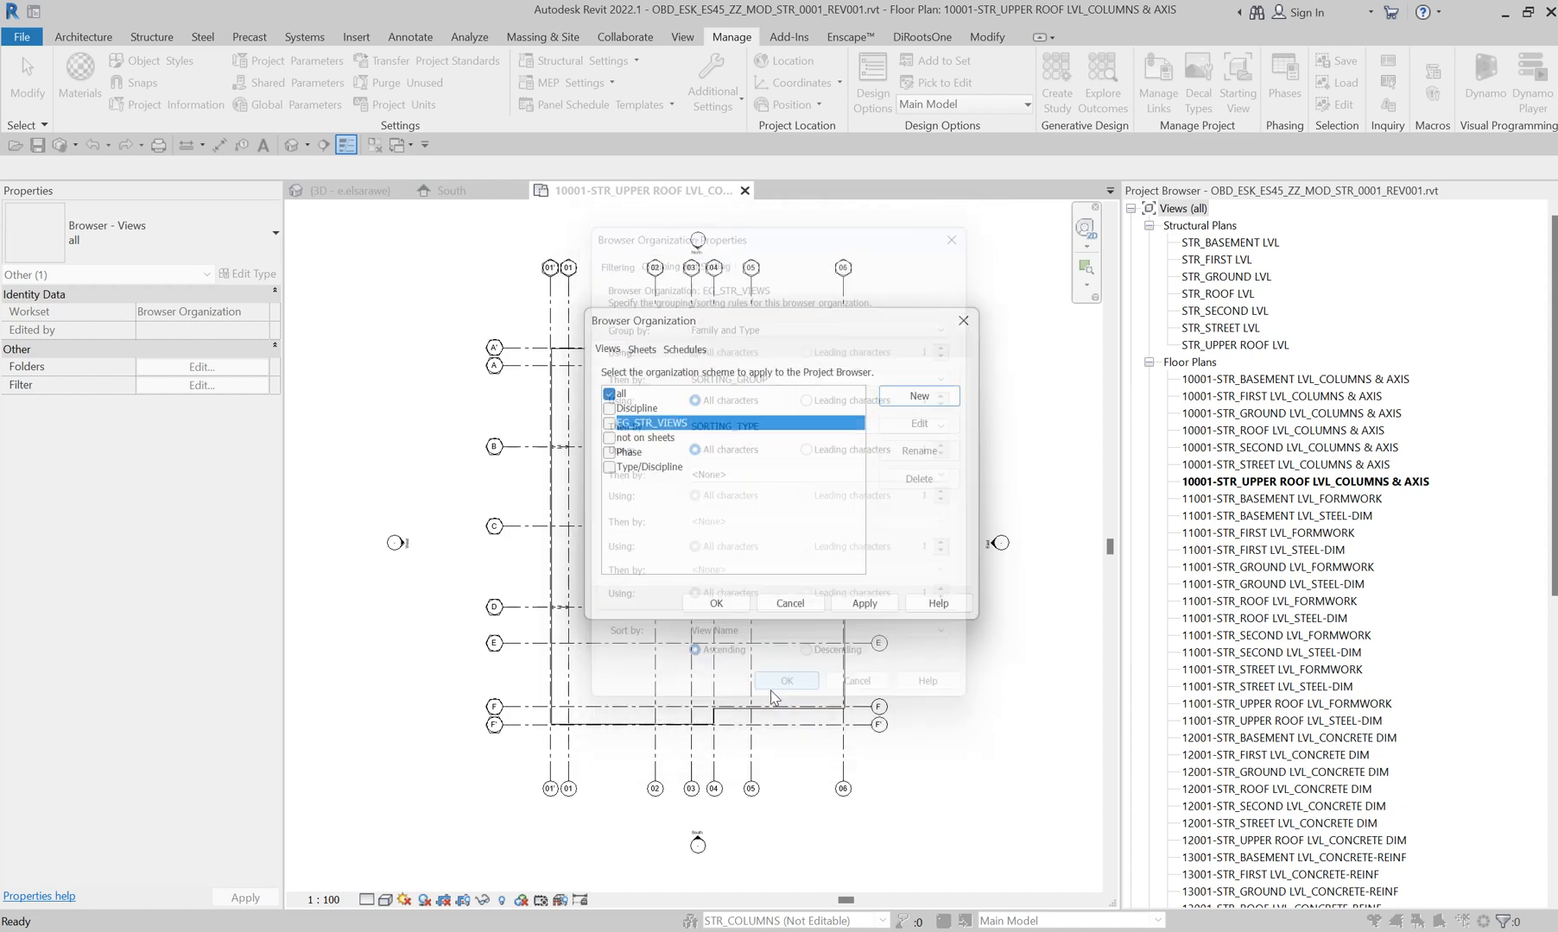
left_click(667, 424)
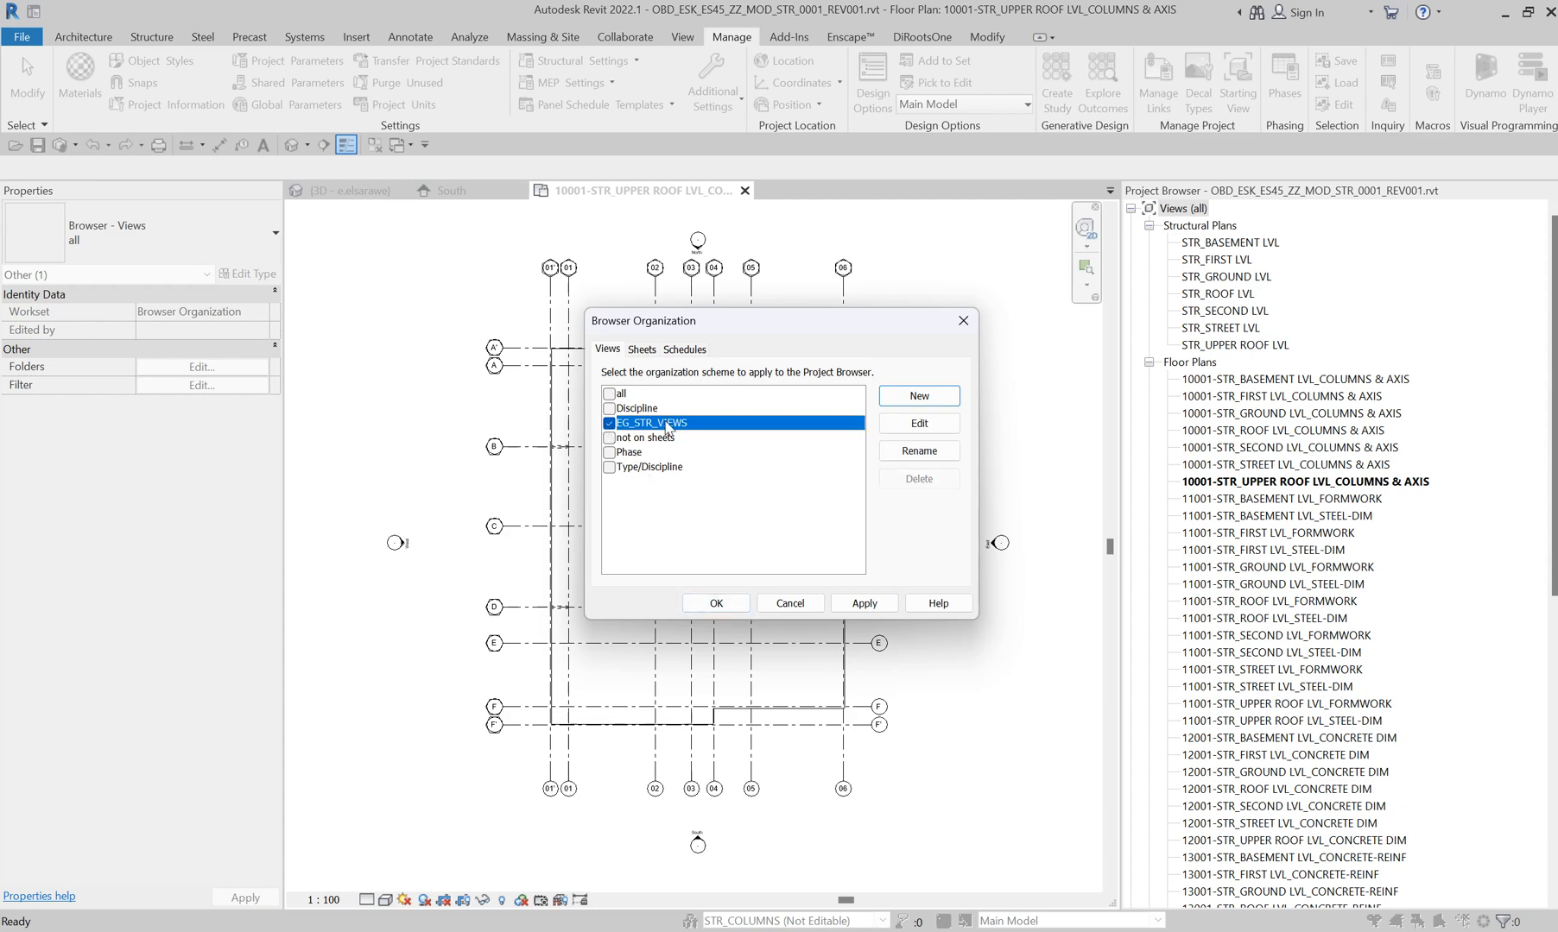
left_click(716, 603)
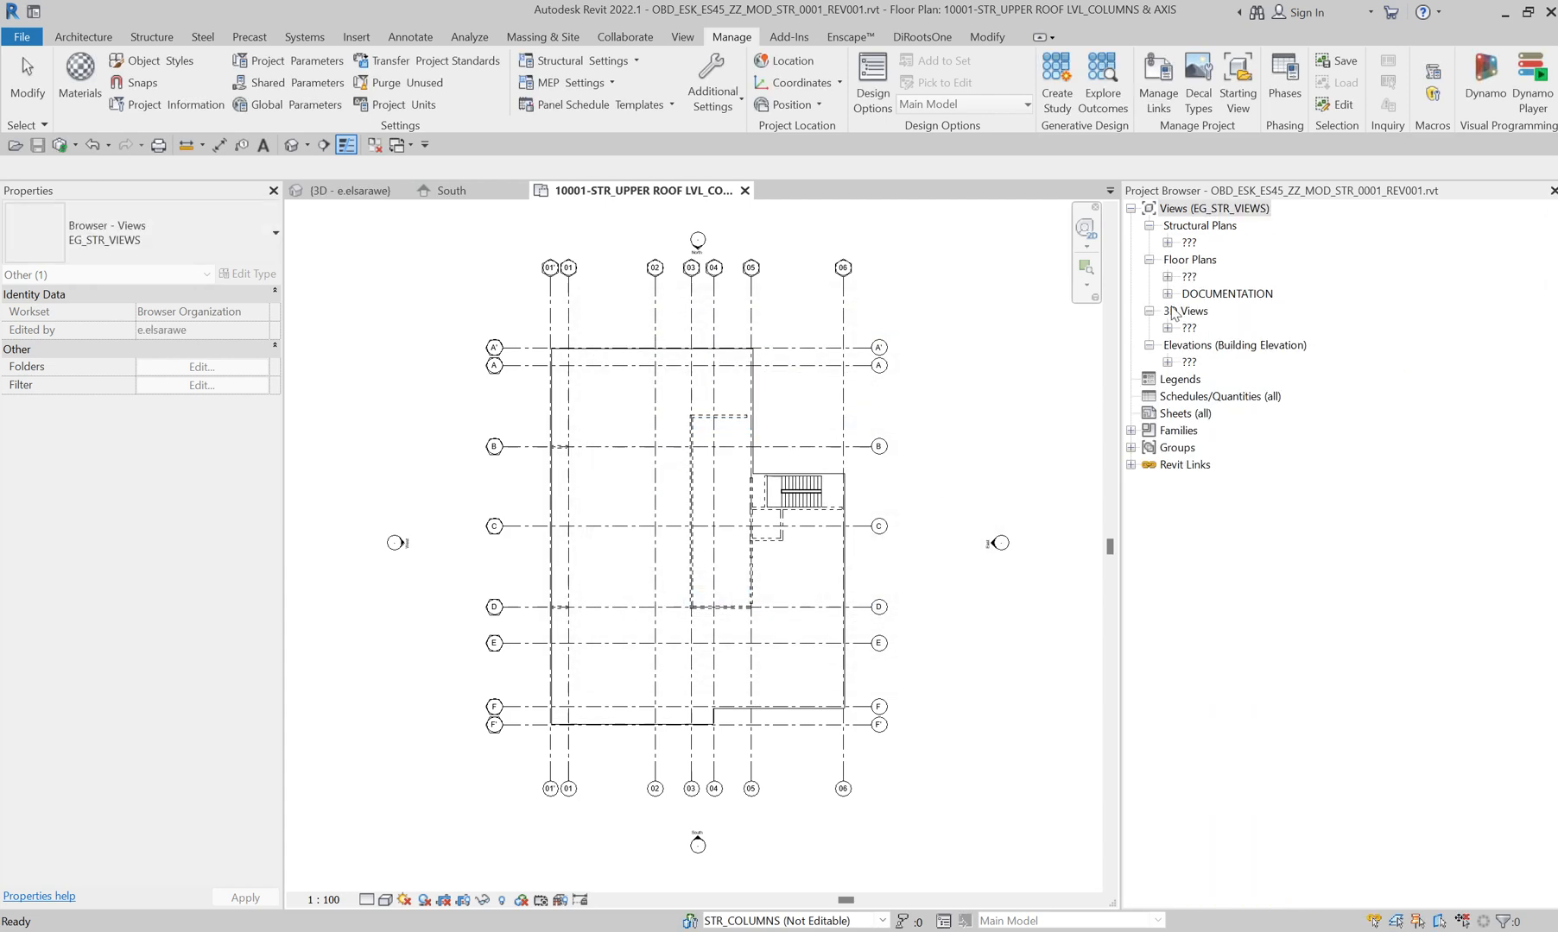
- Examine the regrouped structural and floor plans, especially the order under 3.1.1-PLANS-CONCRETE COLUMNS & AXIS, and open the South elevation for comparison
left_click(1167, 243)
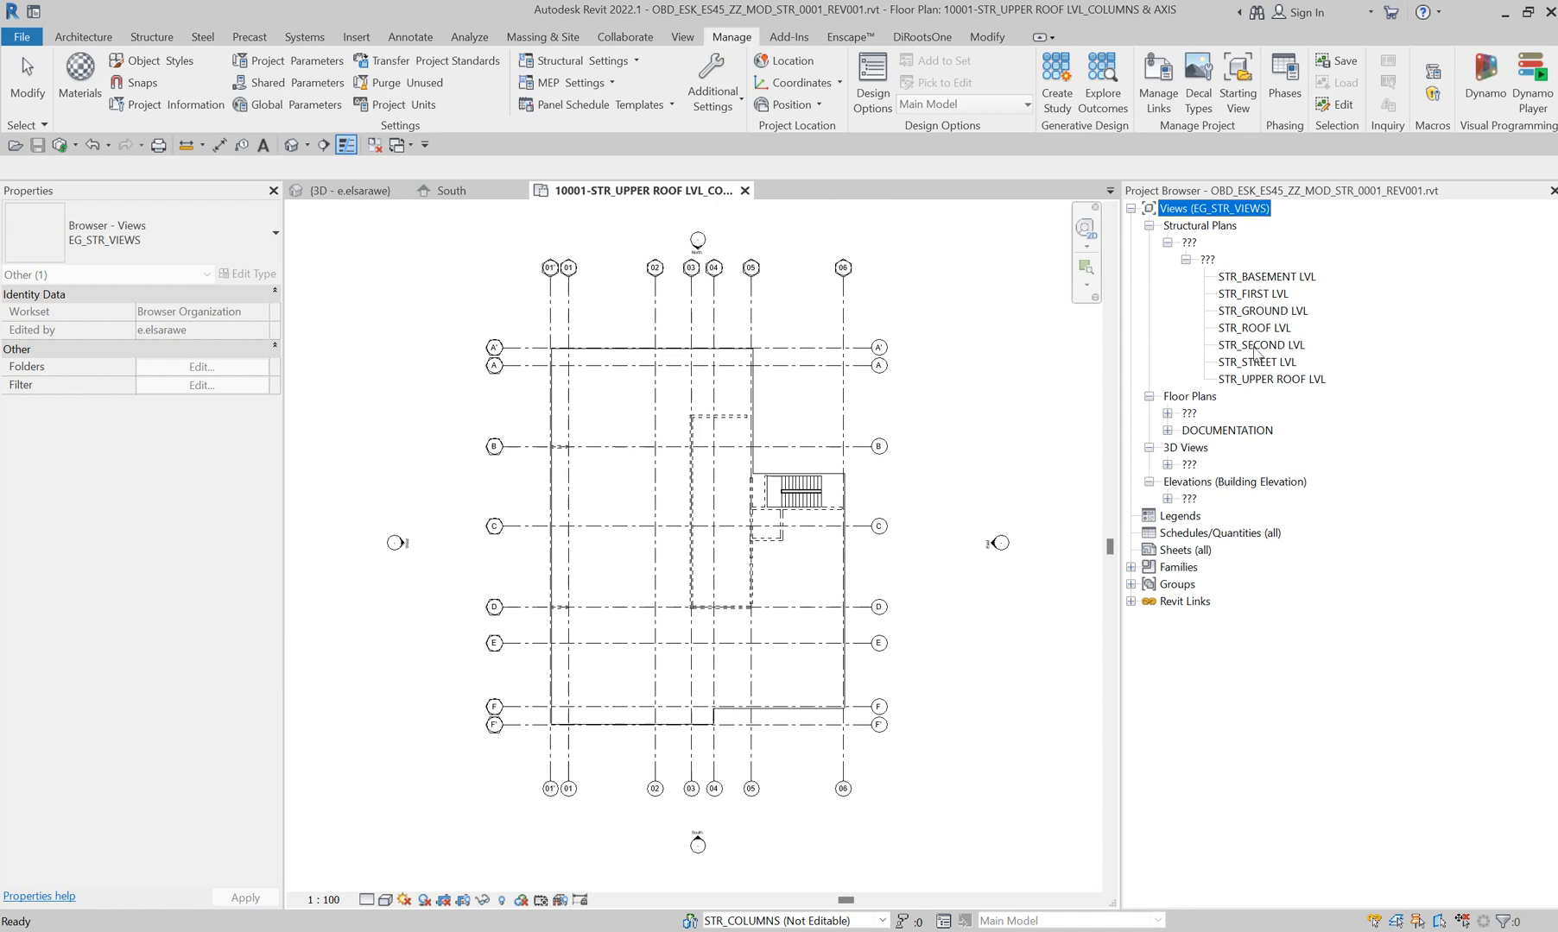
left_click(1167, 413)
left_click(1166, 448)
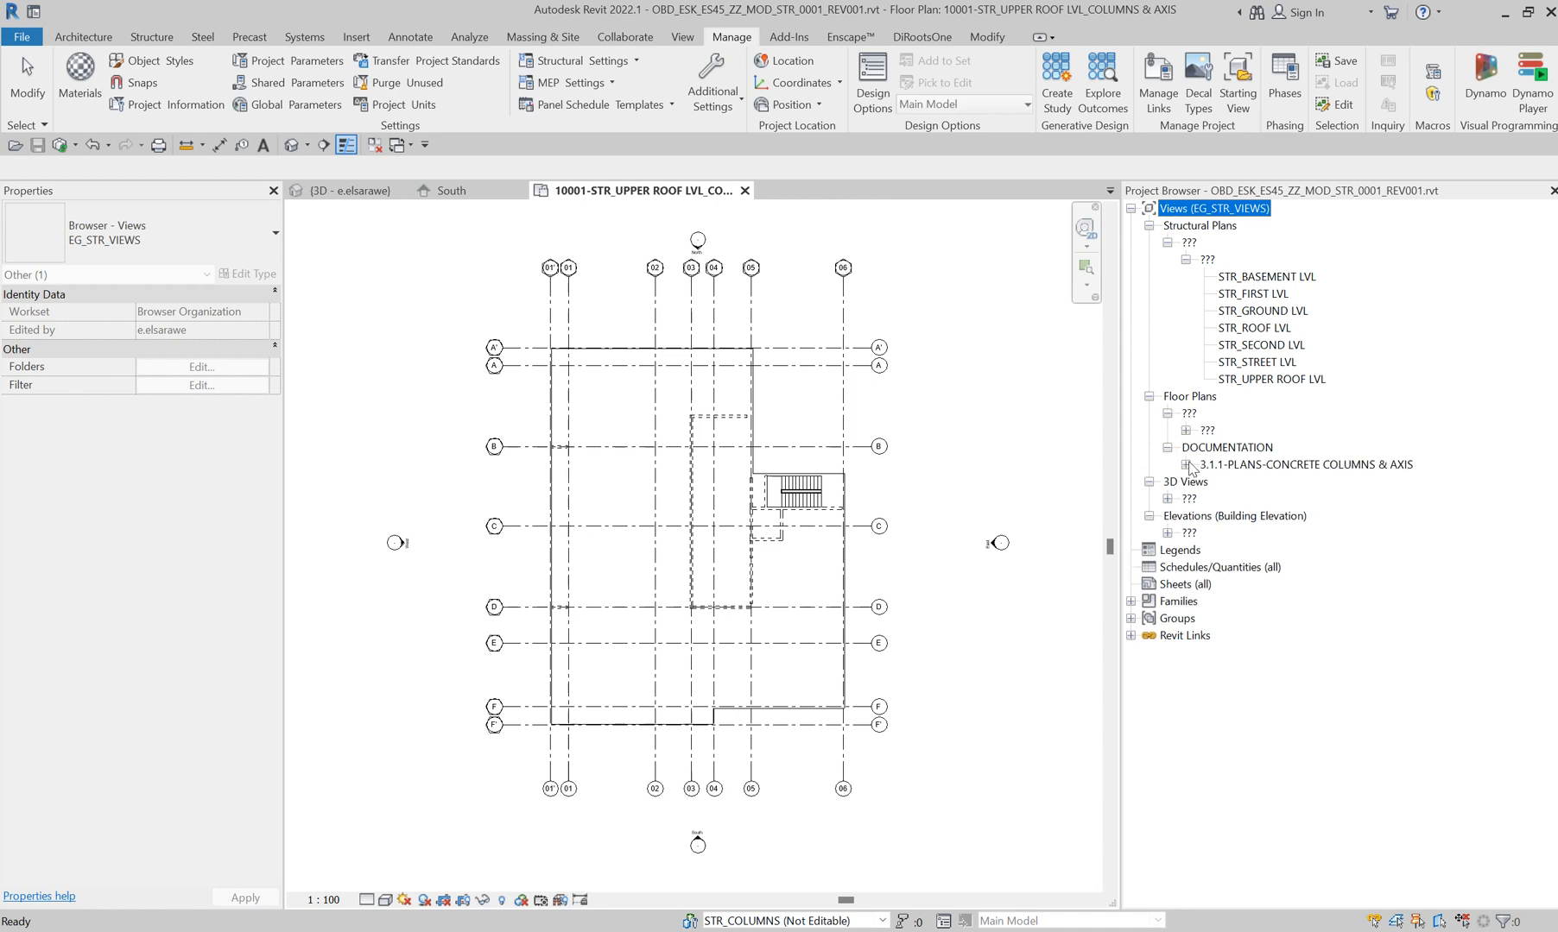
left_click(1185, 464)
left_click(1303, 469)
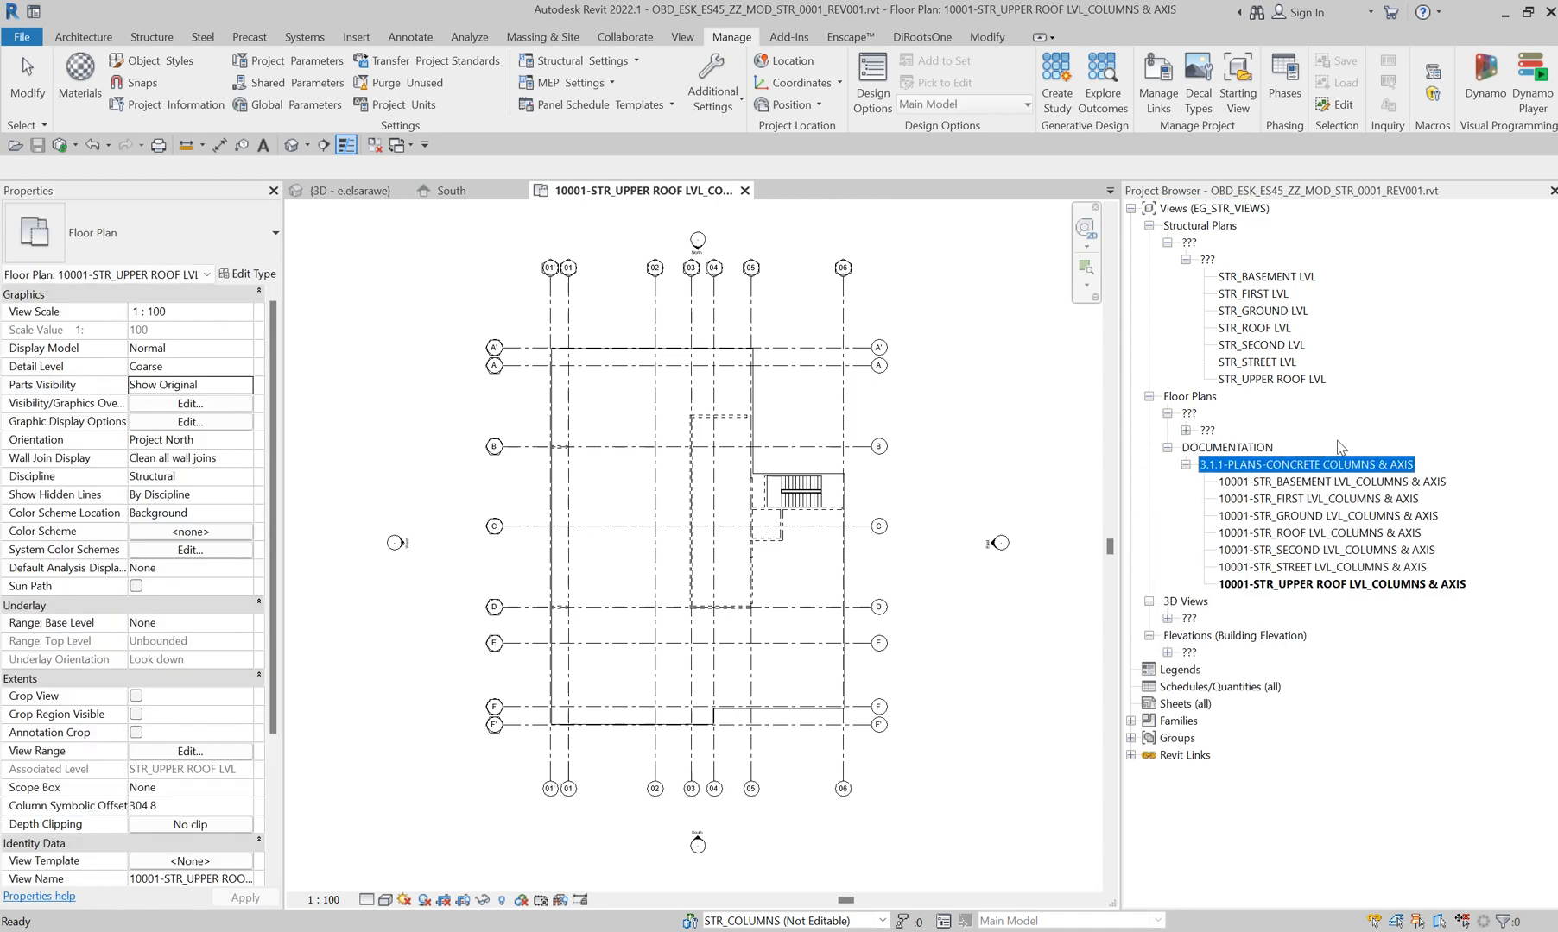
left_click(1011, 490)
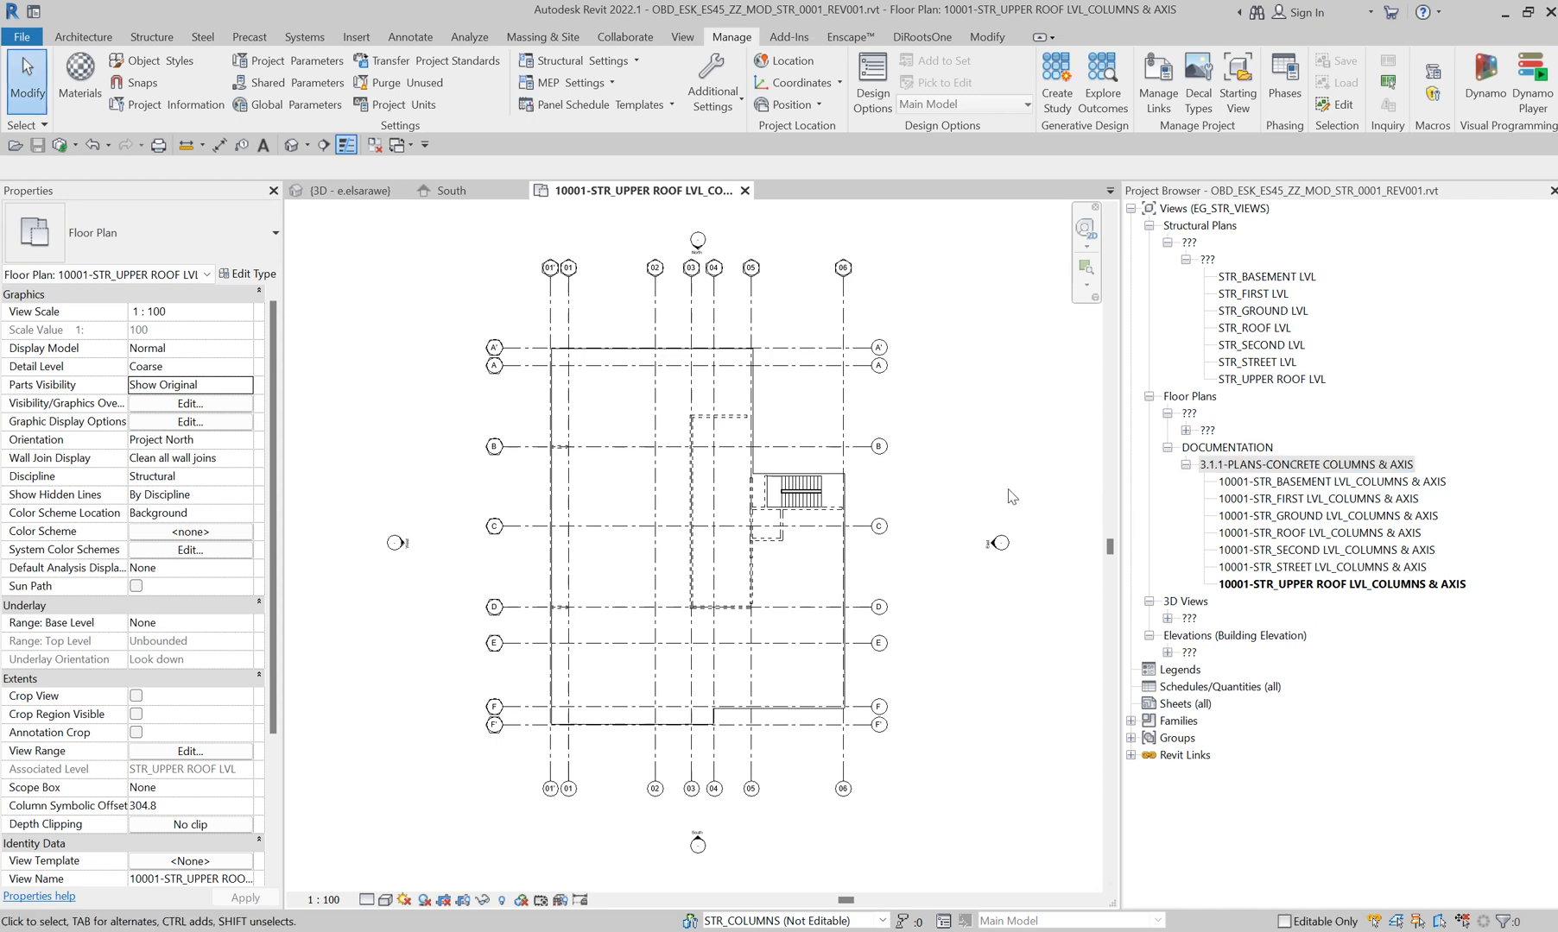
left_click(1273, 487)
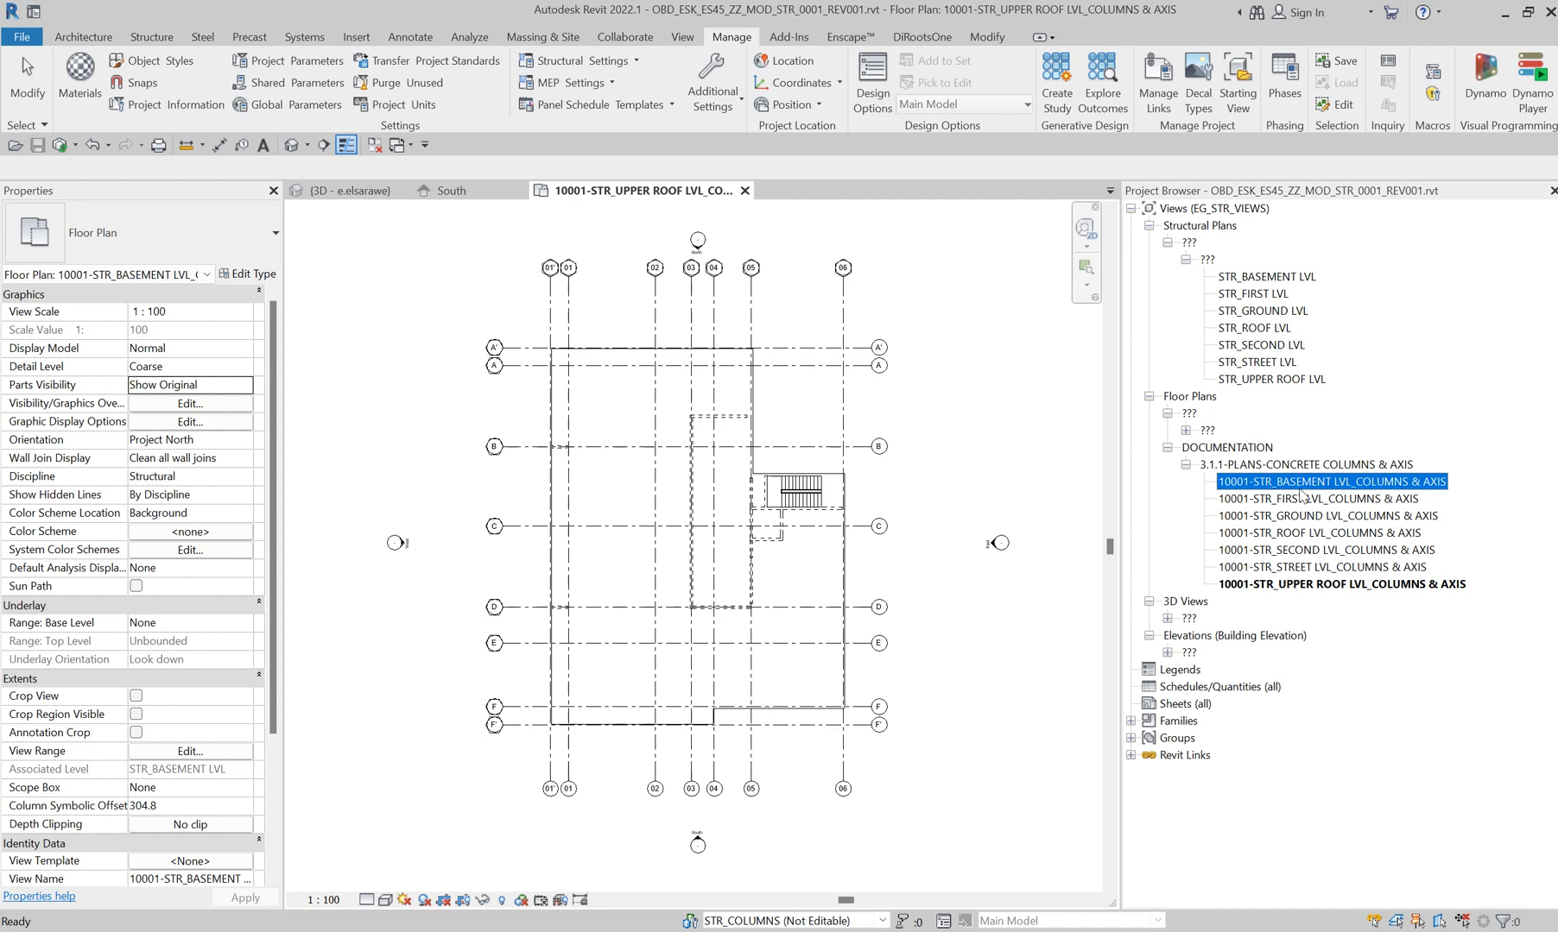
left_click(1004, 736)
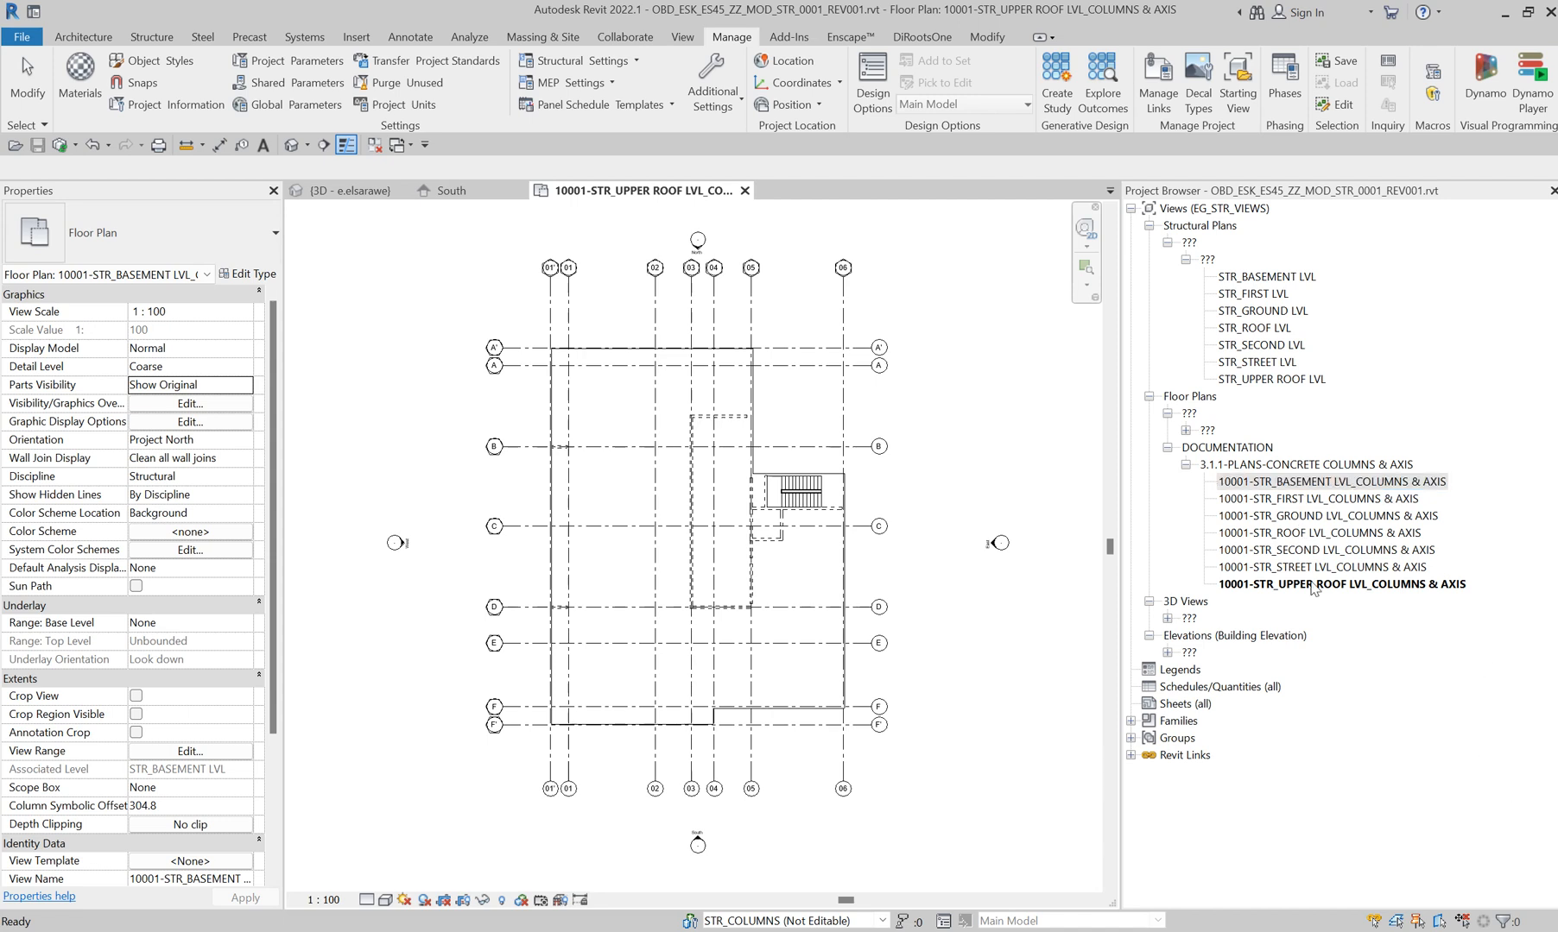
left_click(1273, 487)
left_click(1240, 480)
left_click(1282, 516)
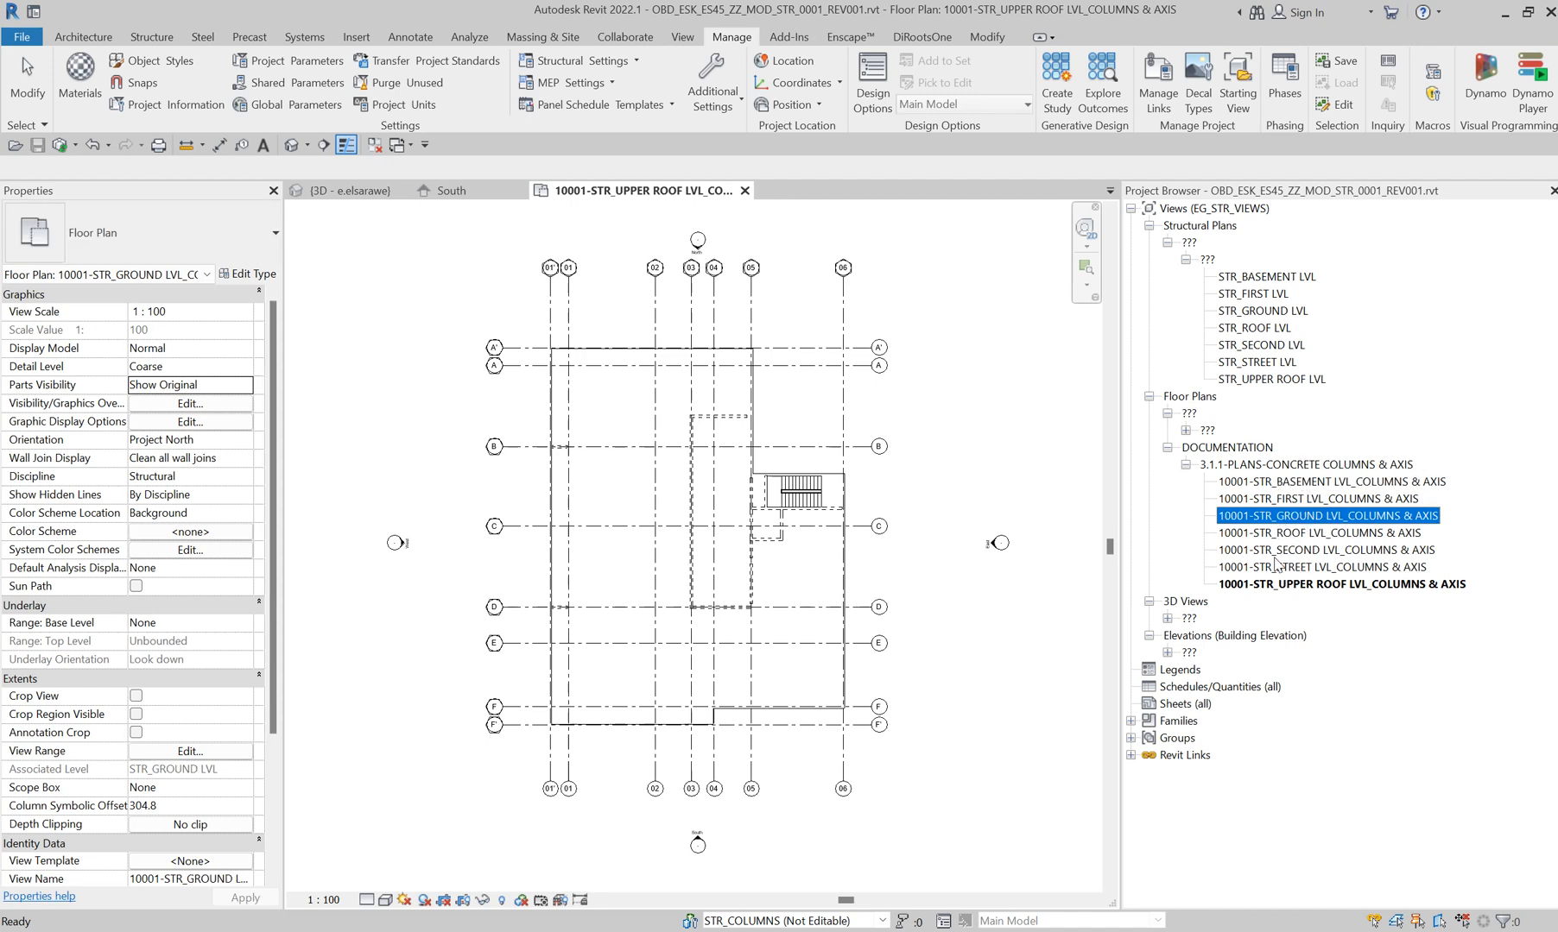
left_click(451, 191)
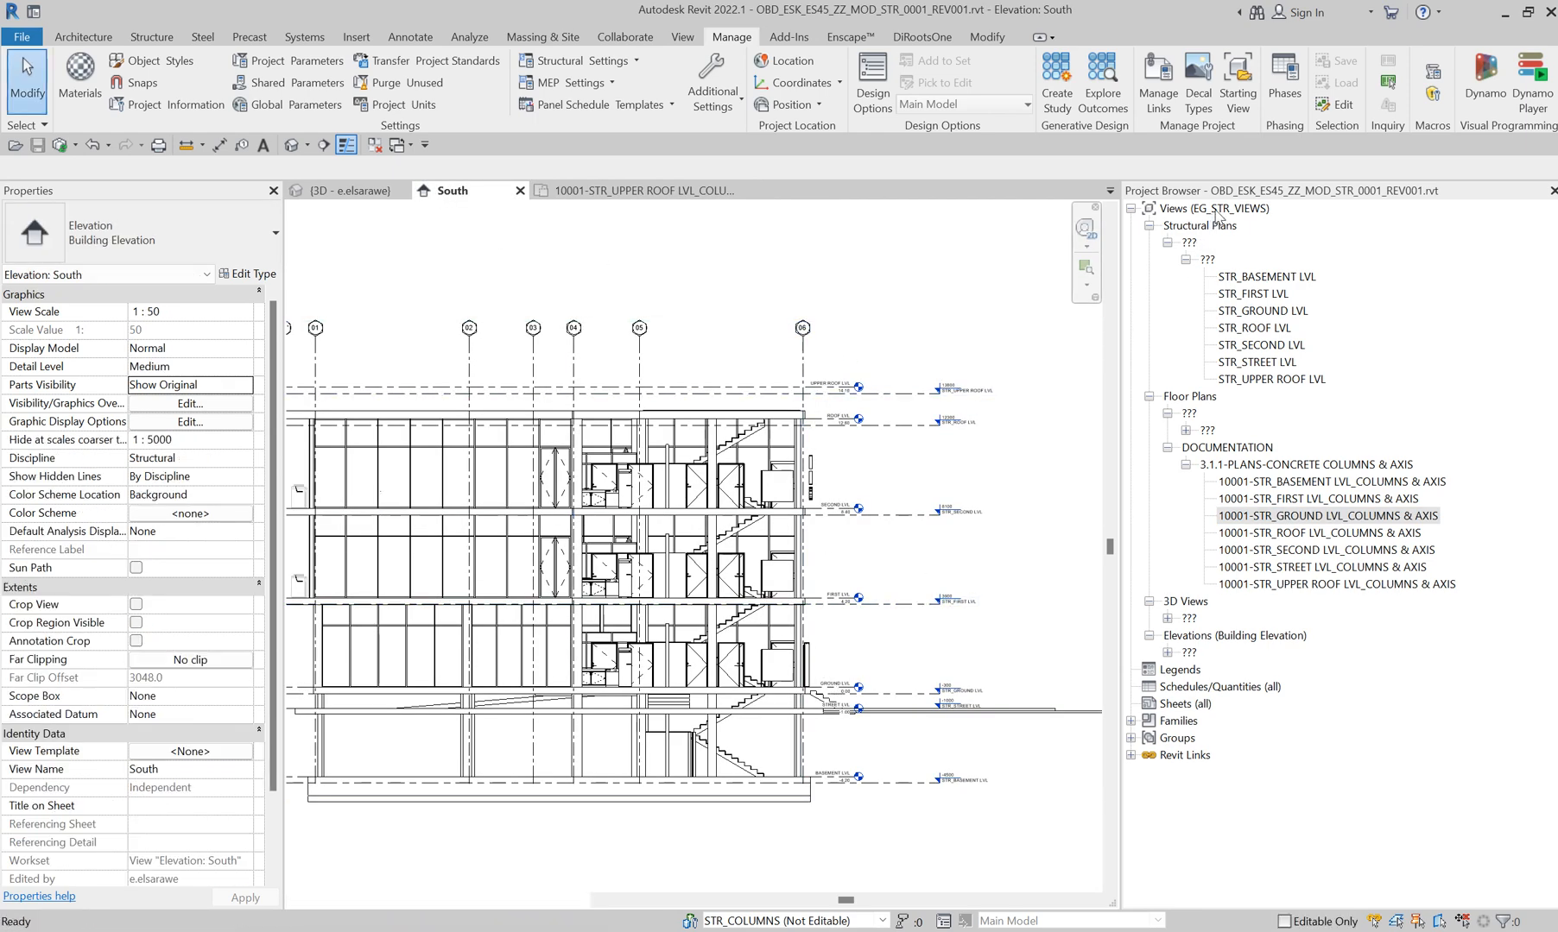
- Change the EG_STR_VIEWS browser organization to sort the views by Associated Level in ascending order
right_click(1216, 213)
left_click(1304, 222)
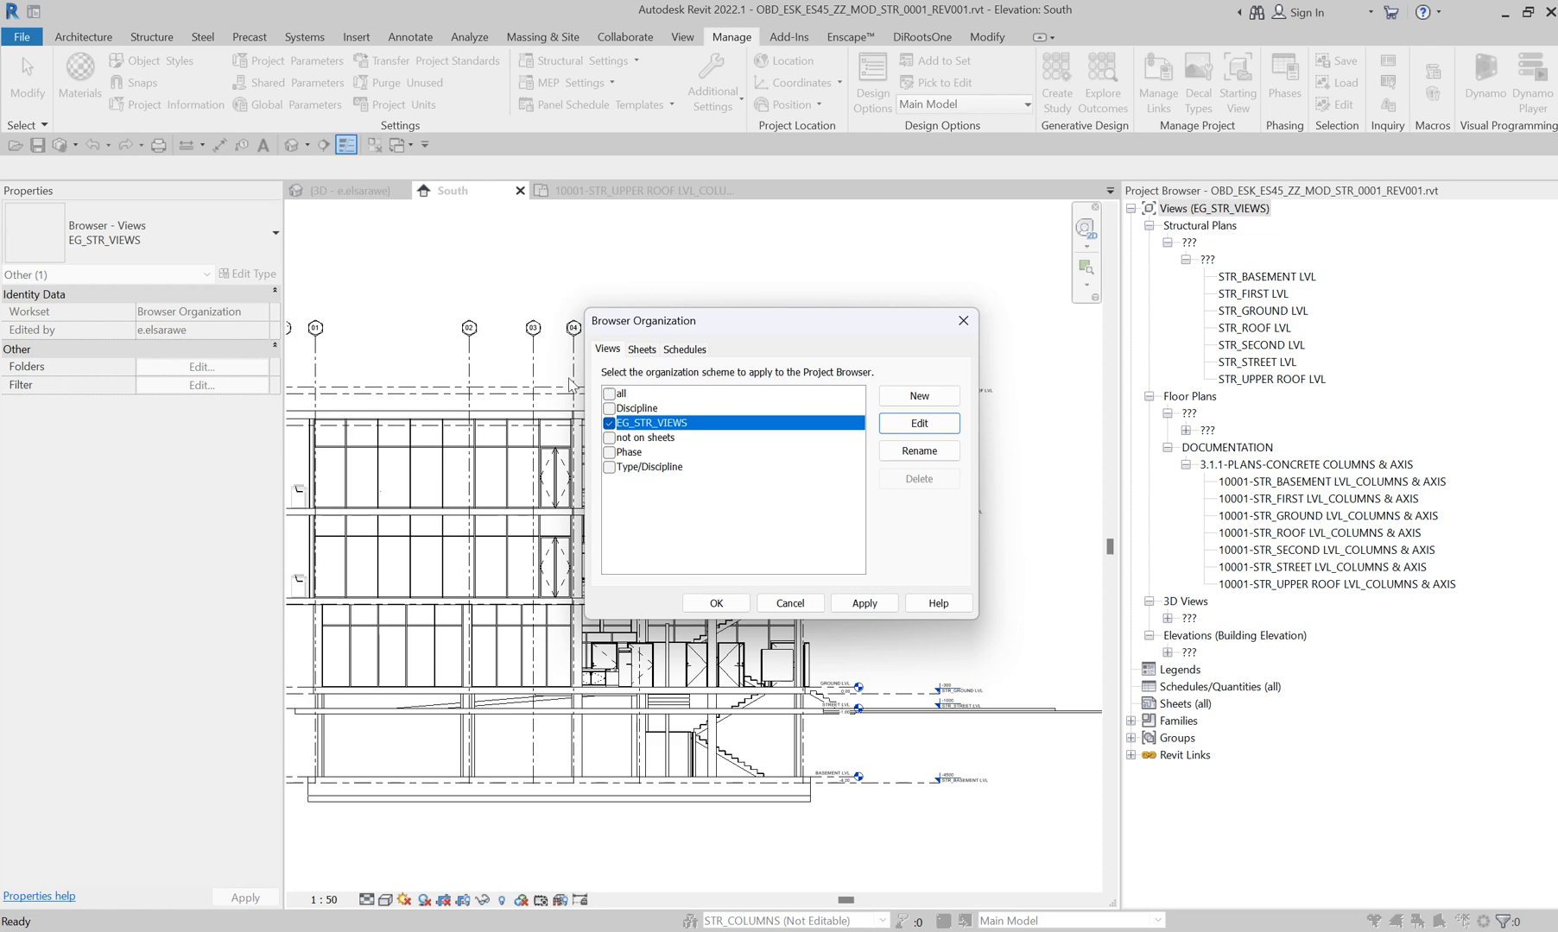
left_click(917, 423)
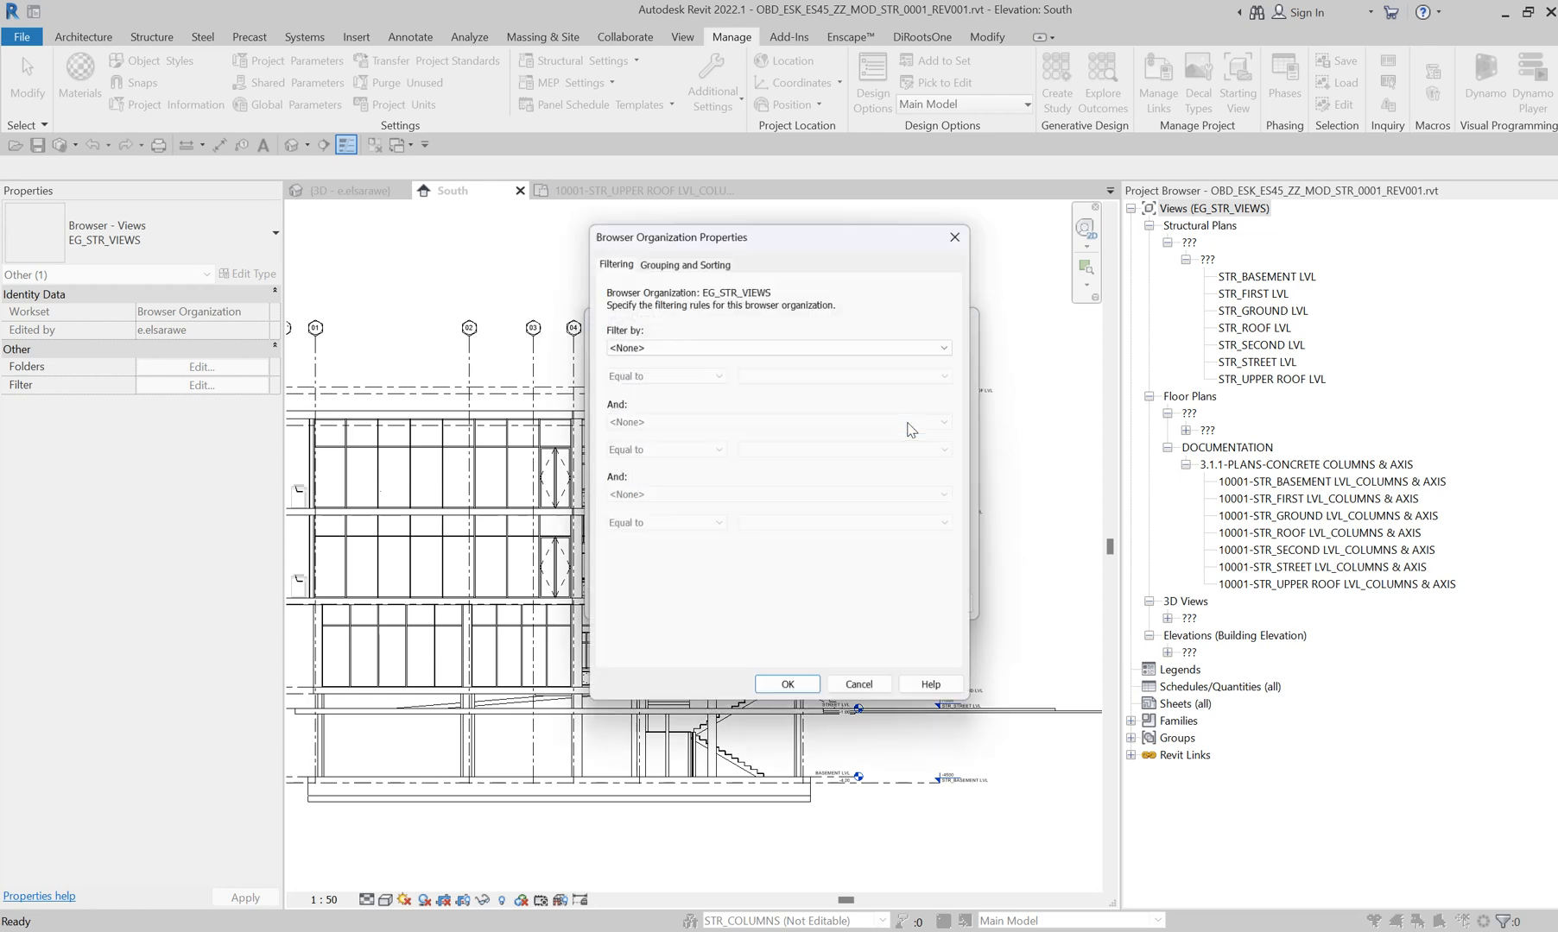
left_click(682, 263)
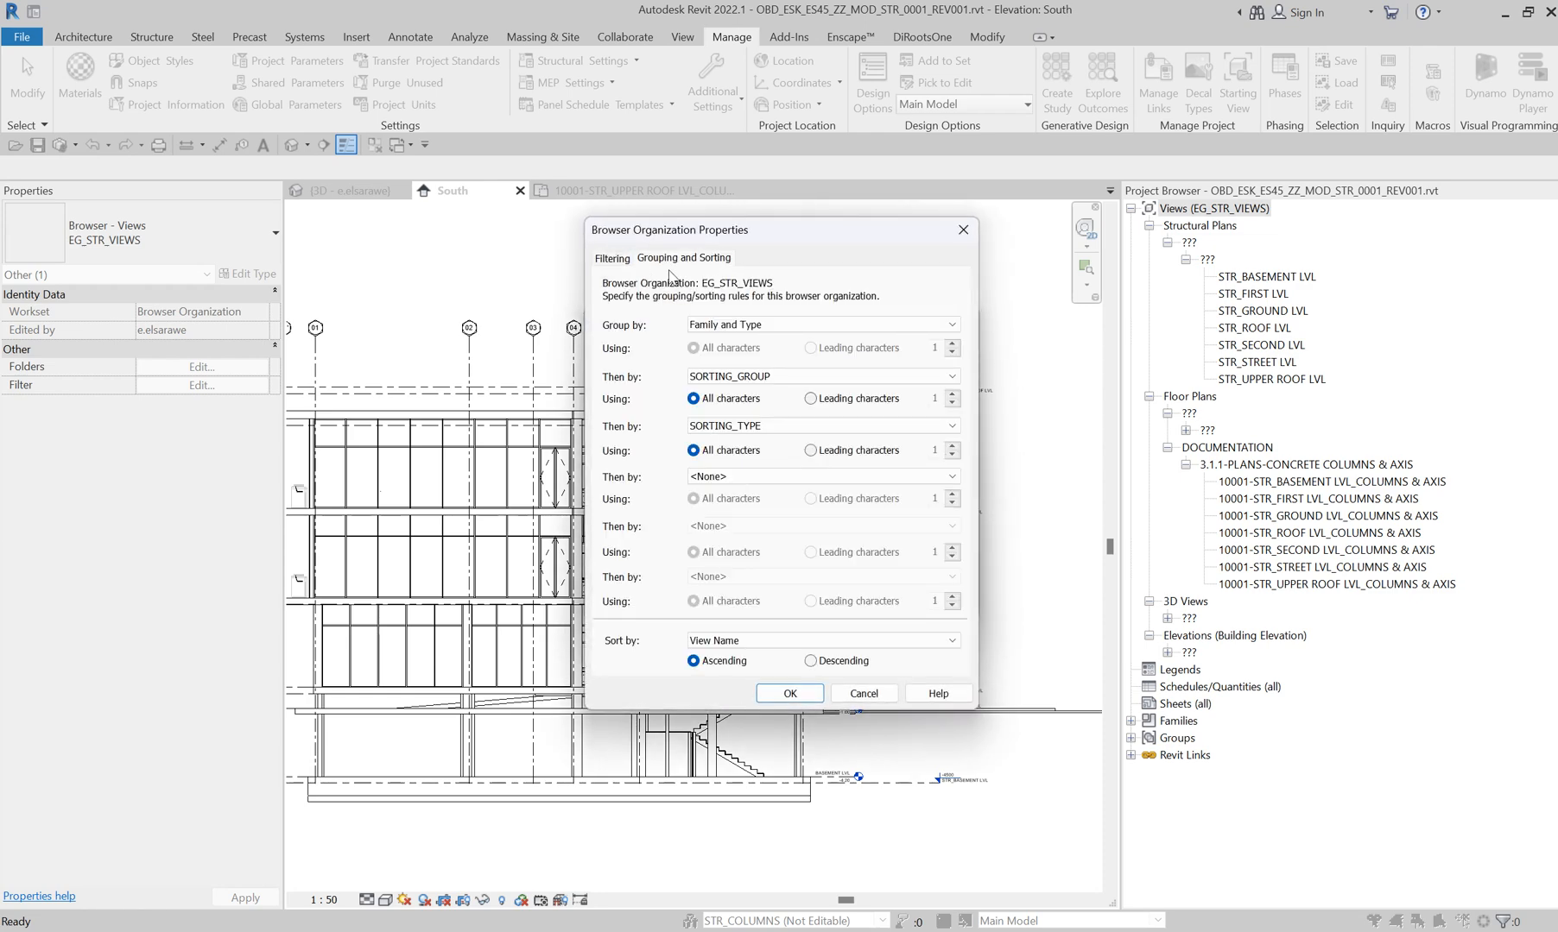
left_click(739, 641)
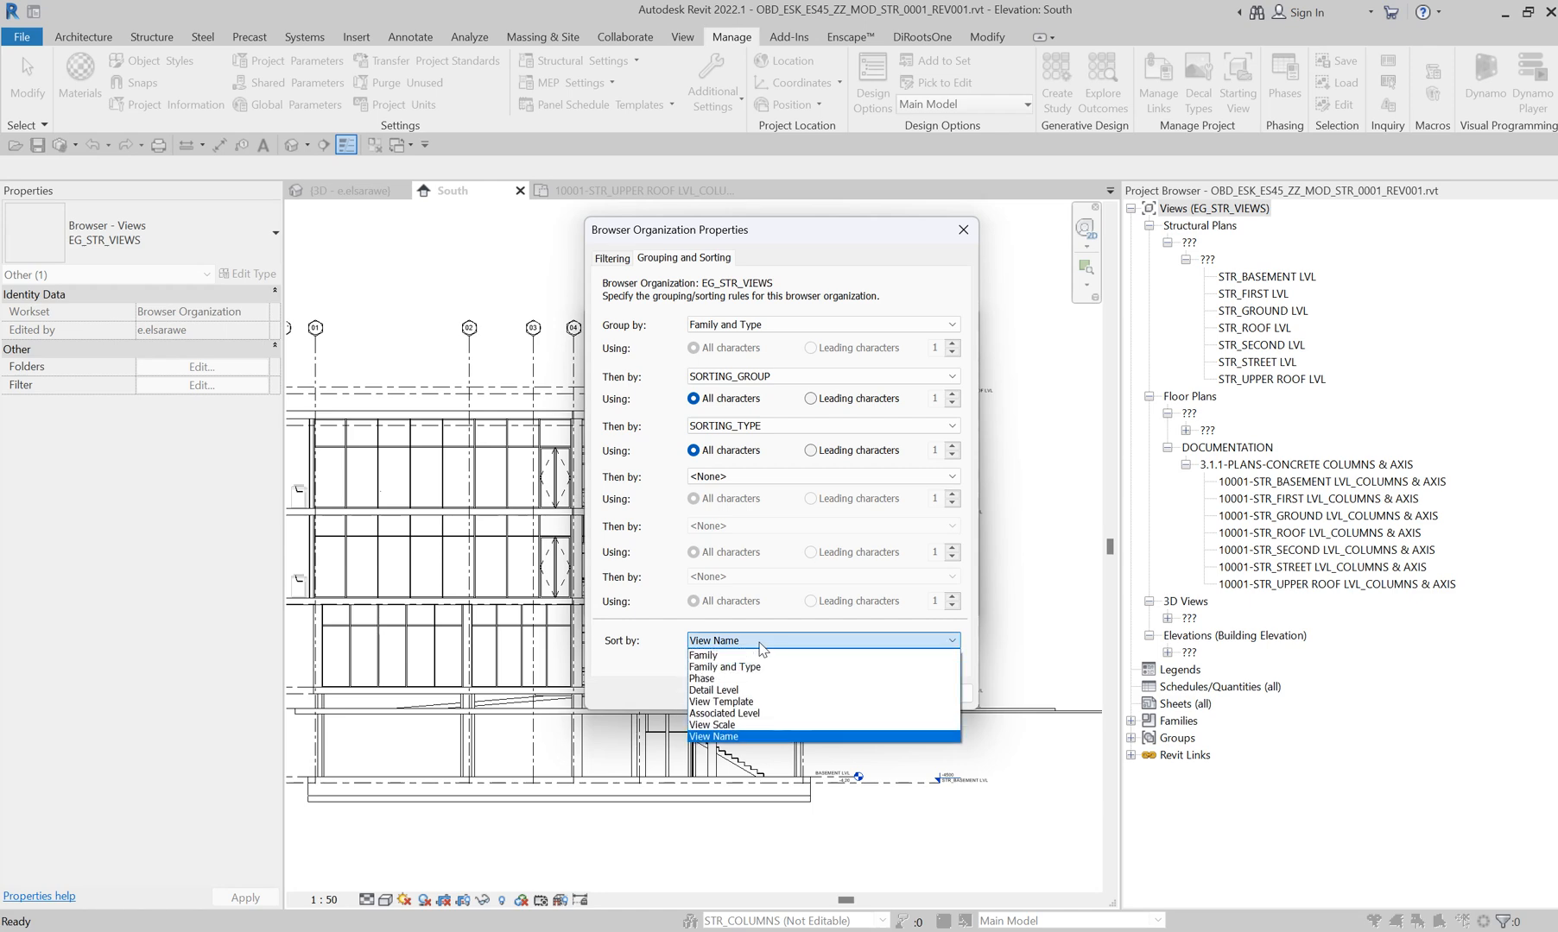
left_click(744, 714)
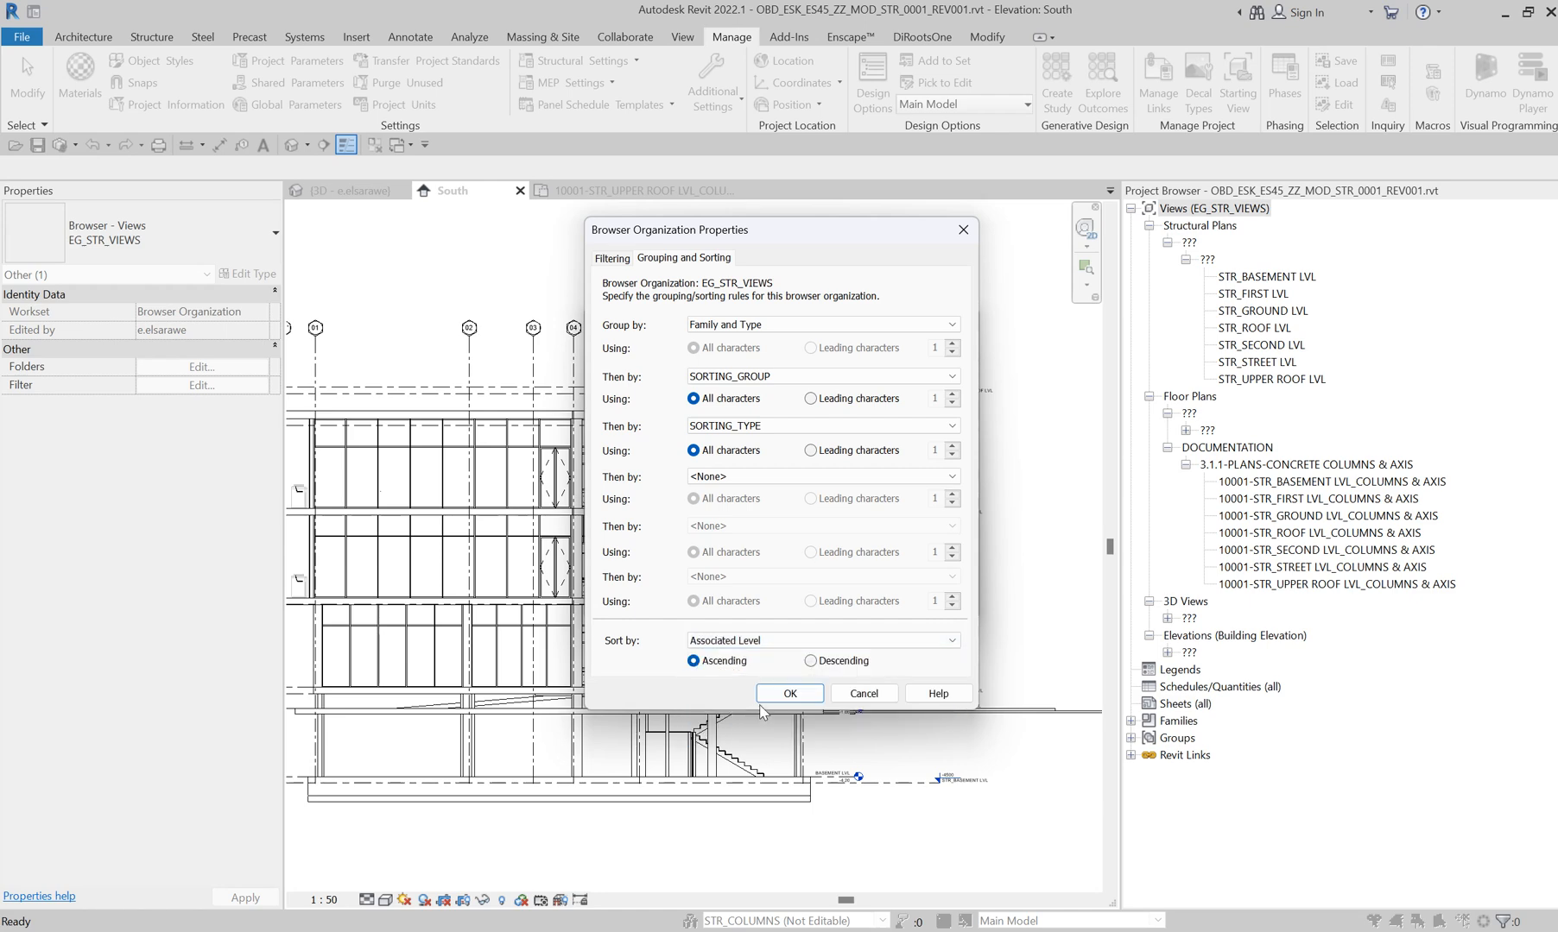
left_click(788, 694)
left_click(730, 599)
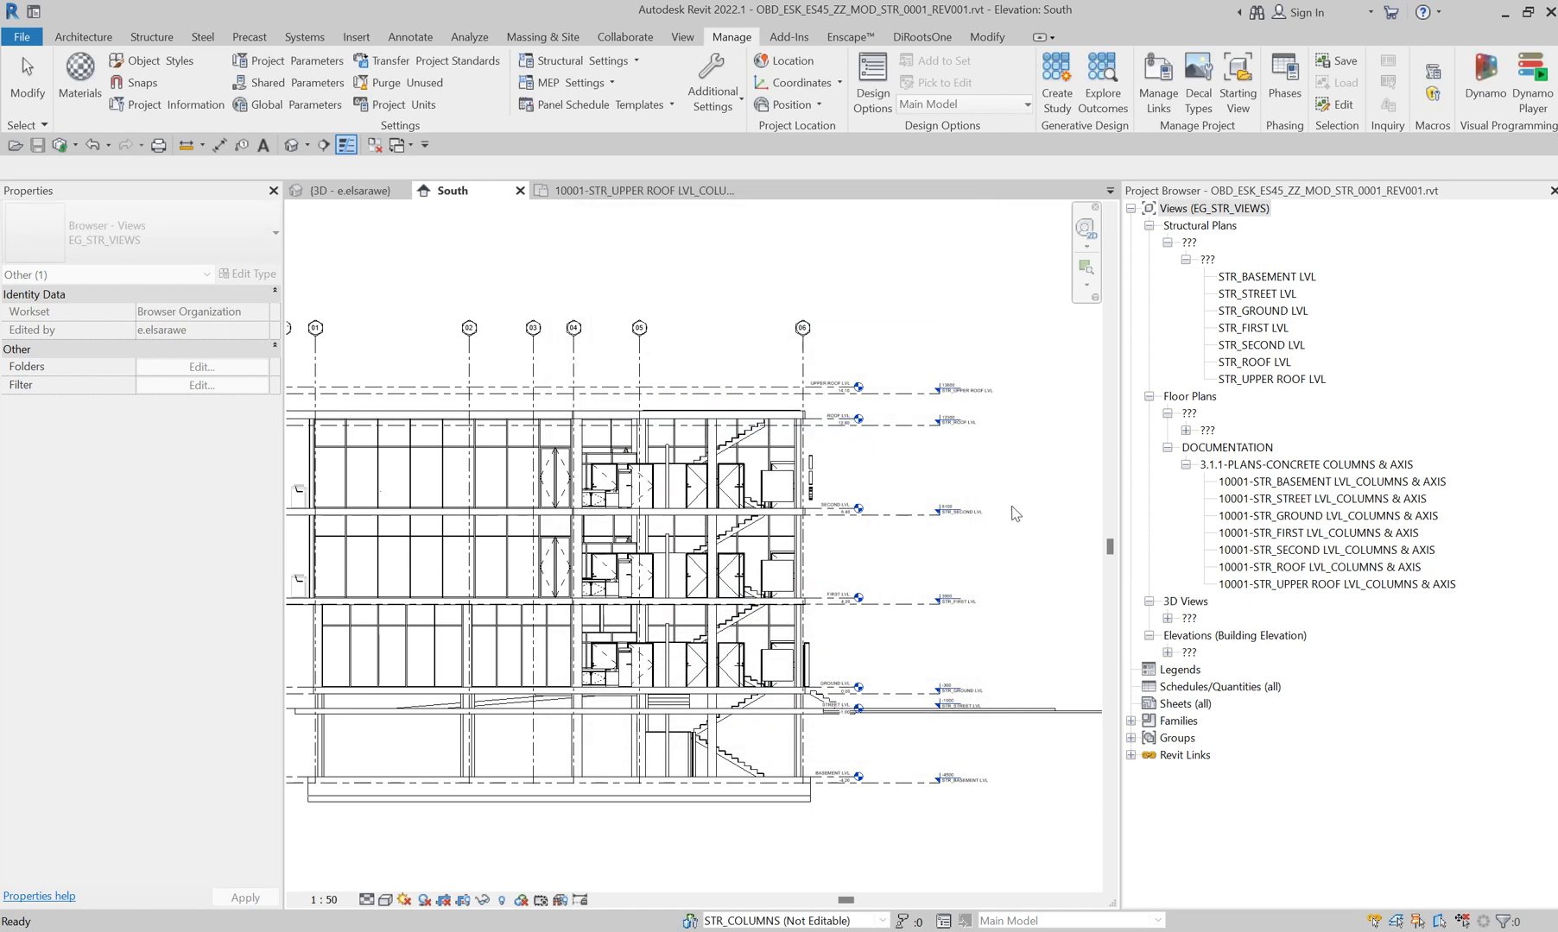
- Compare the order of the 10001 columns and axis plans with the structural levels in the South elevation
left_click(1324, 485)
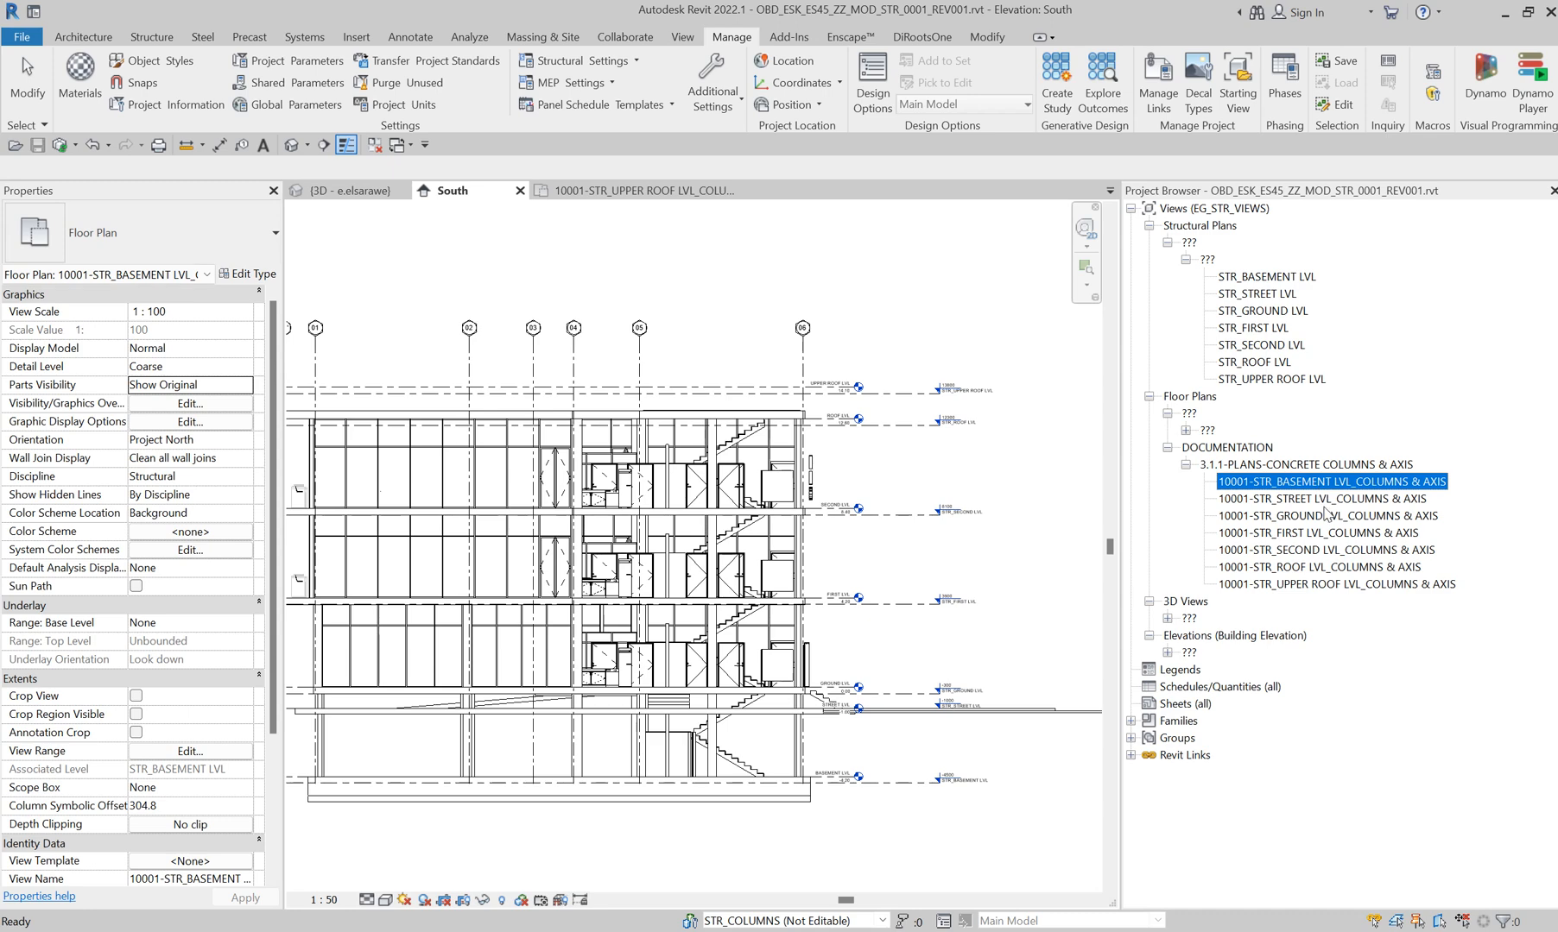
left_click(1328, 500)
scroll(957, 692, "up", 3)
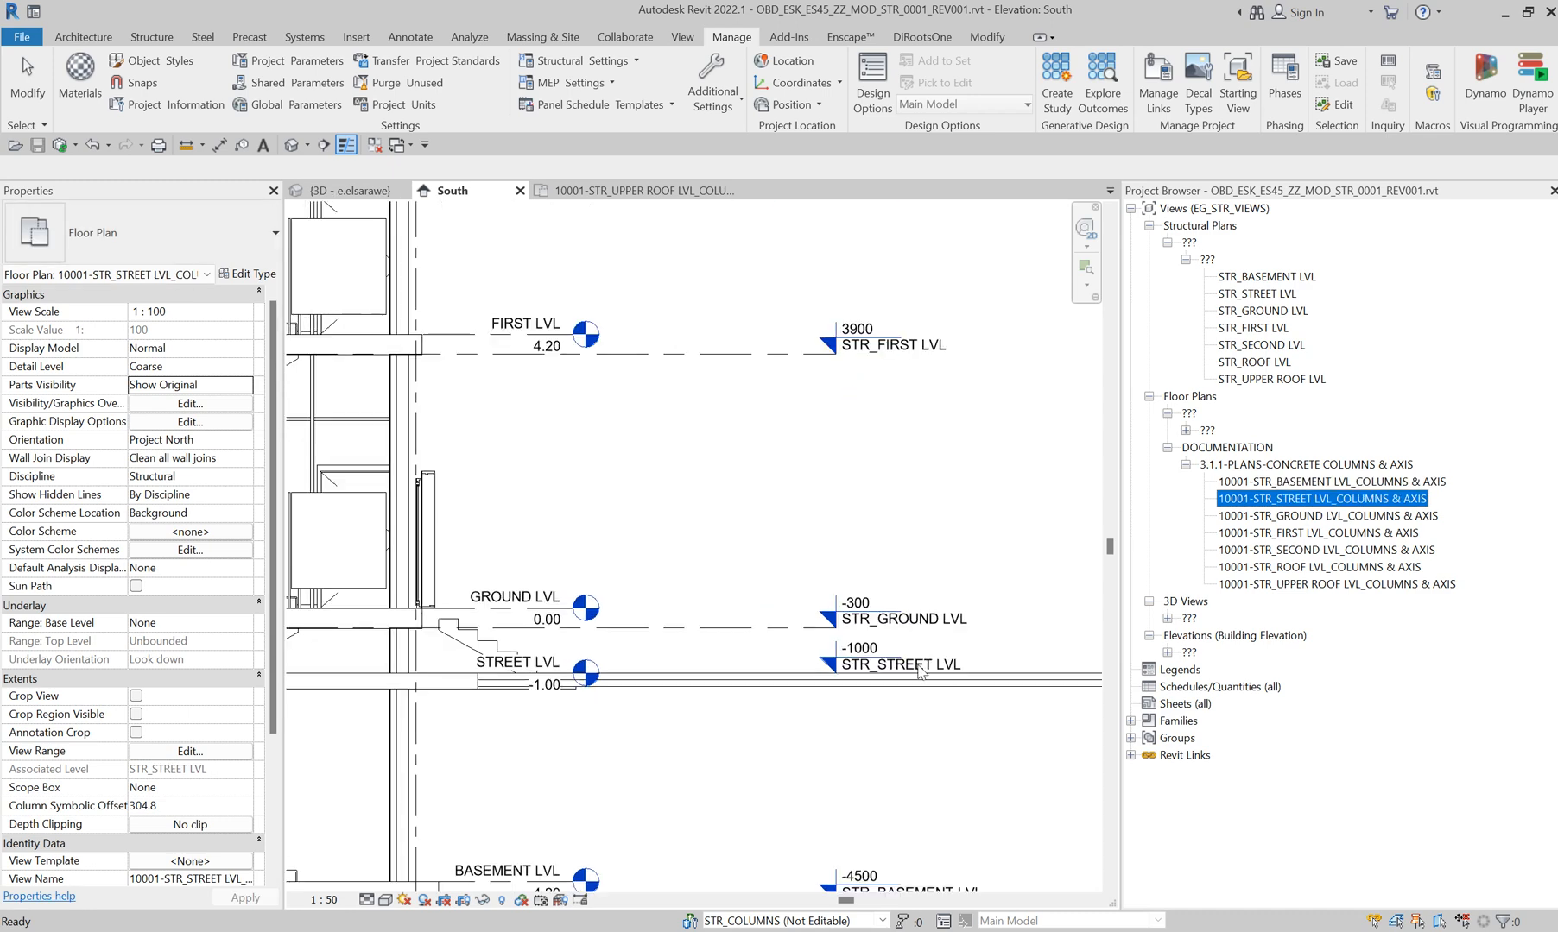
key("Down")
key("Down")
key("Down")
key("Down")
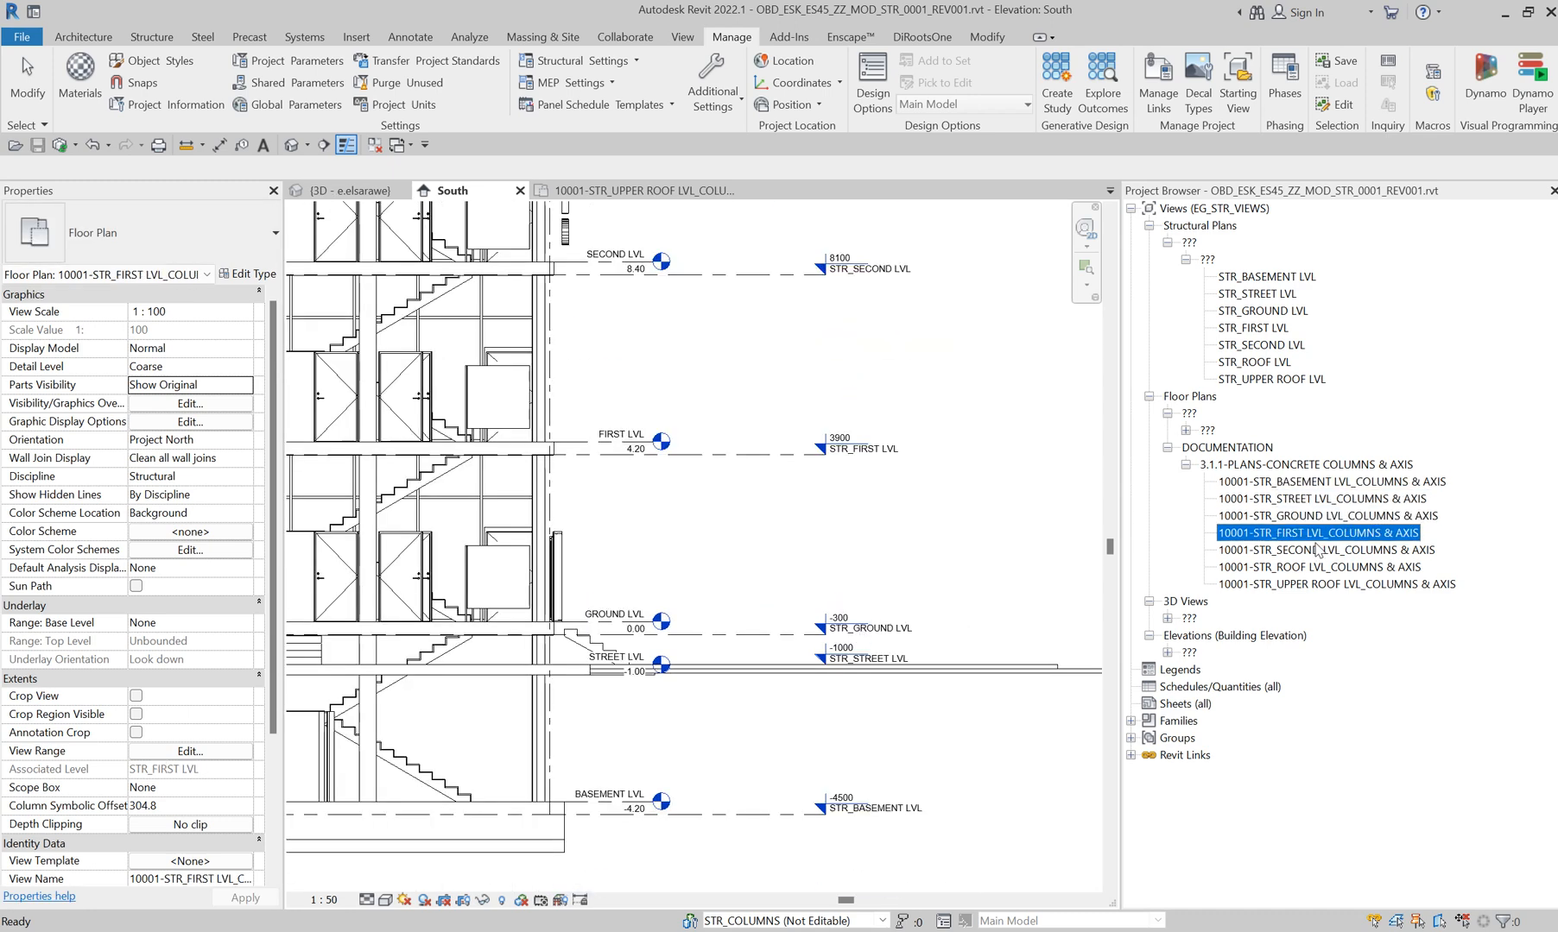
left_click(1314, 585)
scroll(912, 463, "down", 4)
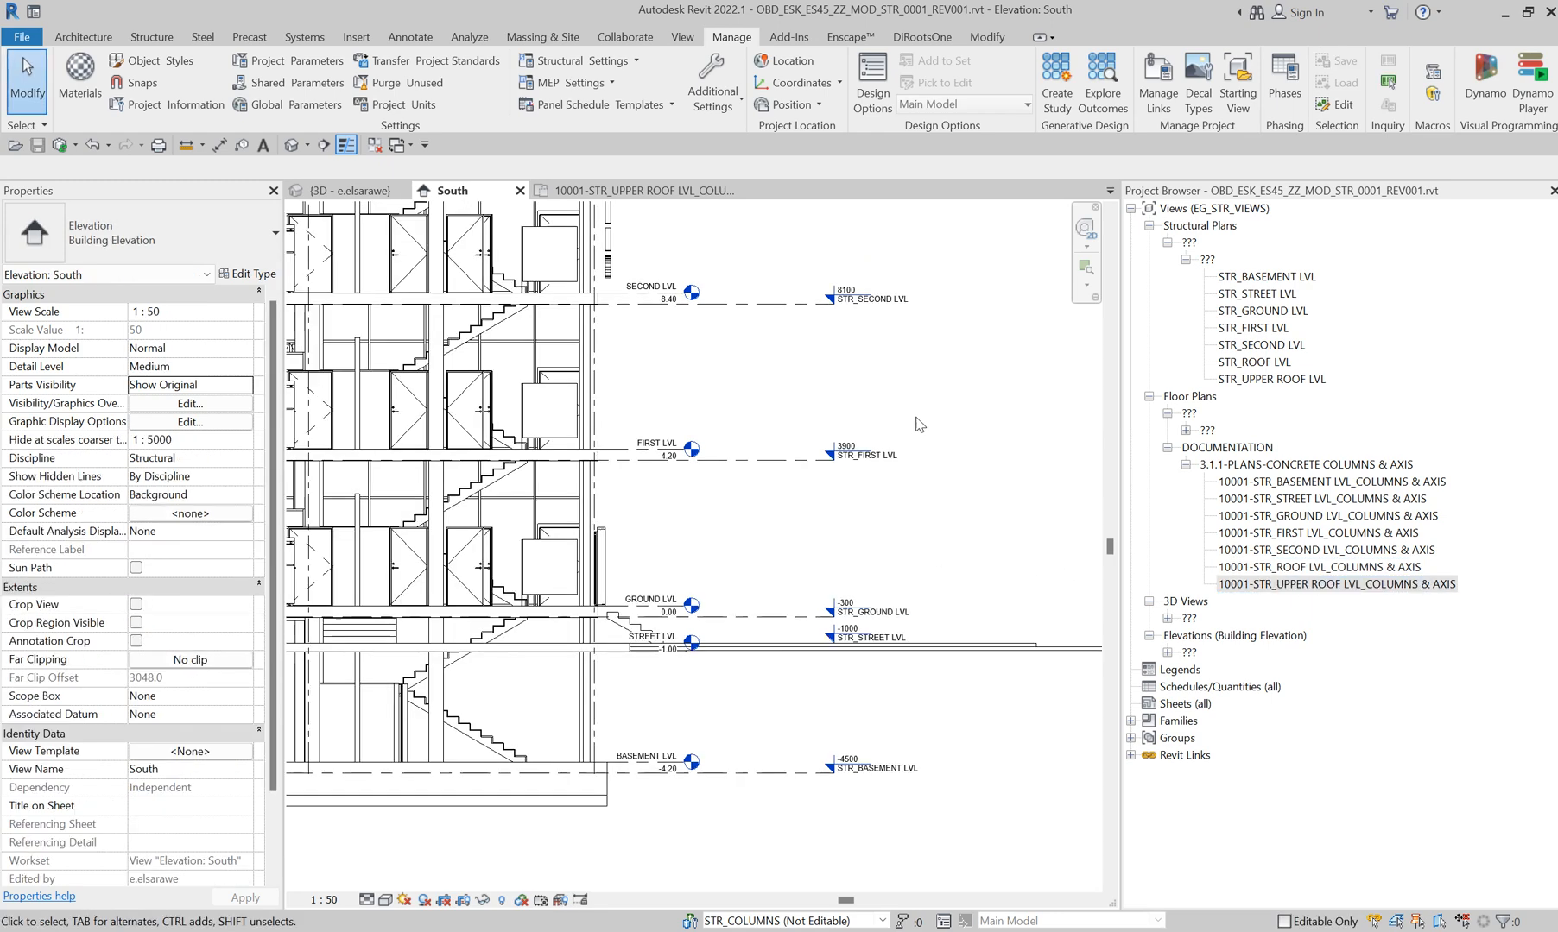
middle_click_drag(938, 324, 932, 441)
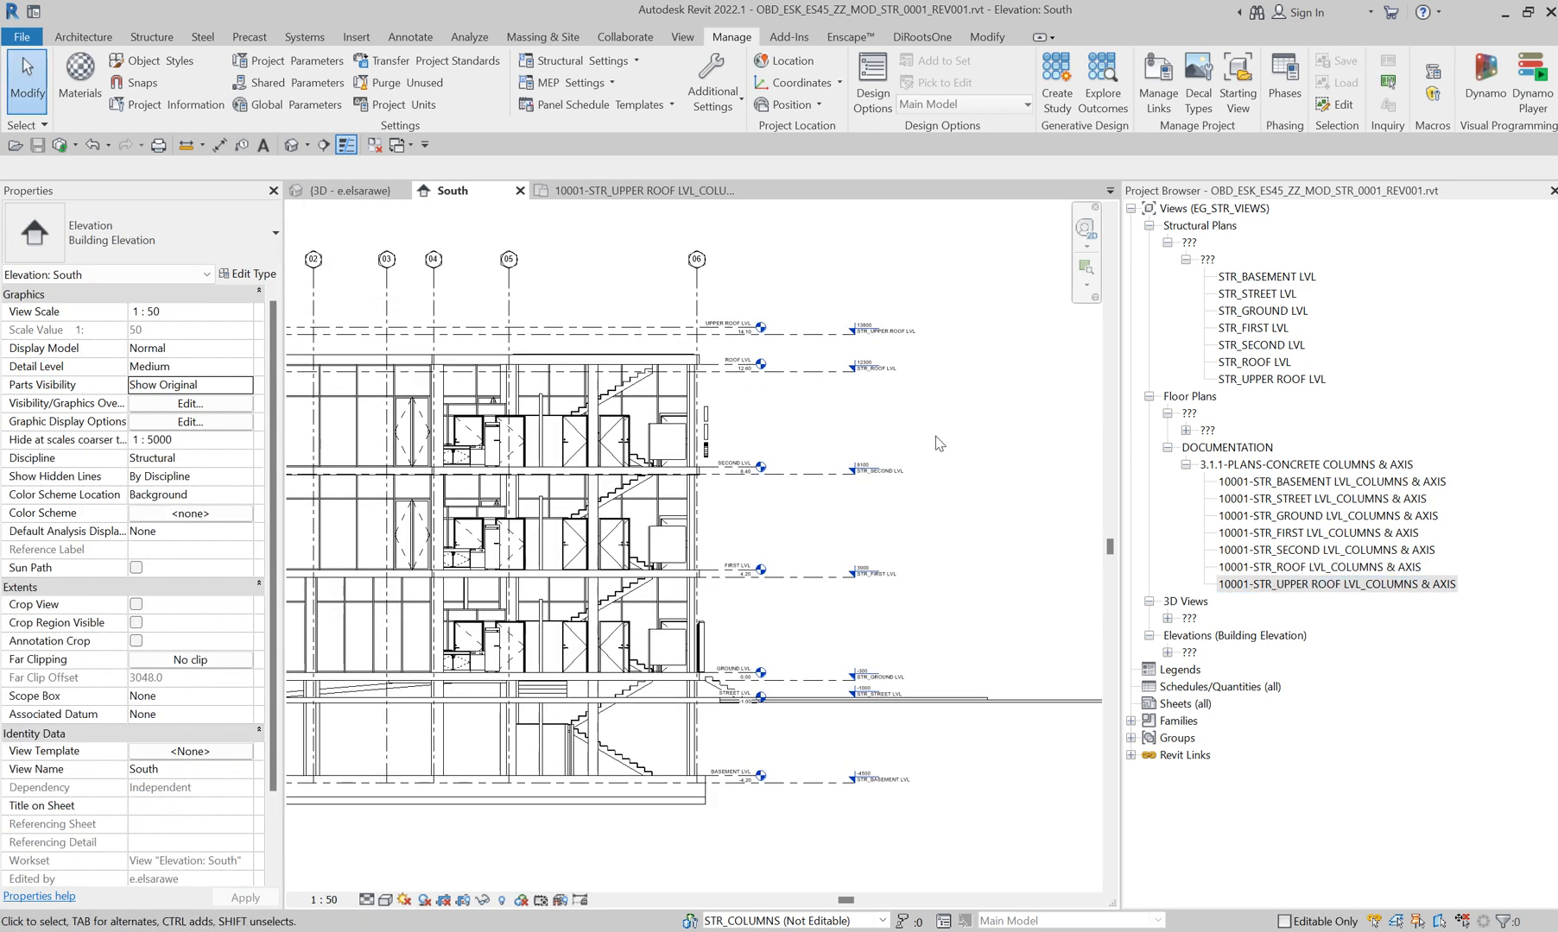
- Set the view template of the ungrouped floor plan 11001-STR_BASEMENT LVL_FORMWORK to None and close the plan
left_click(1186, 430)
double_click(1330, 228)
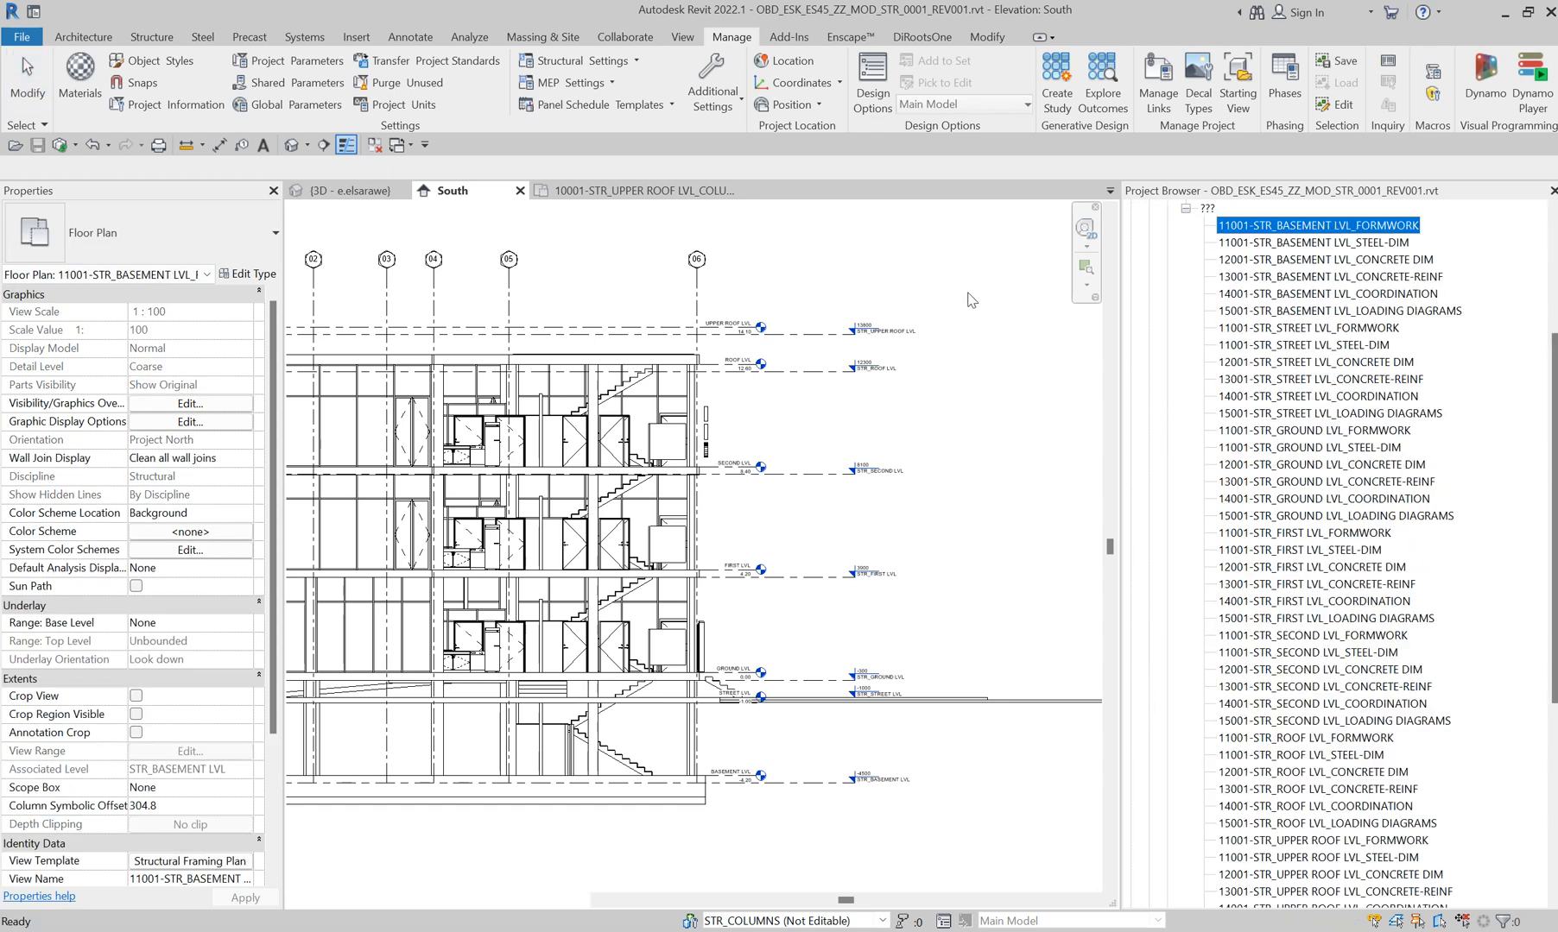
left_click(190, 861)
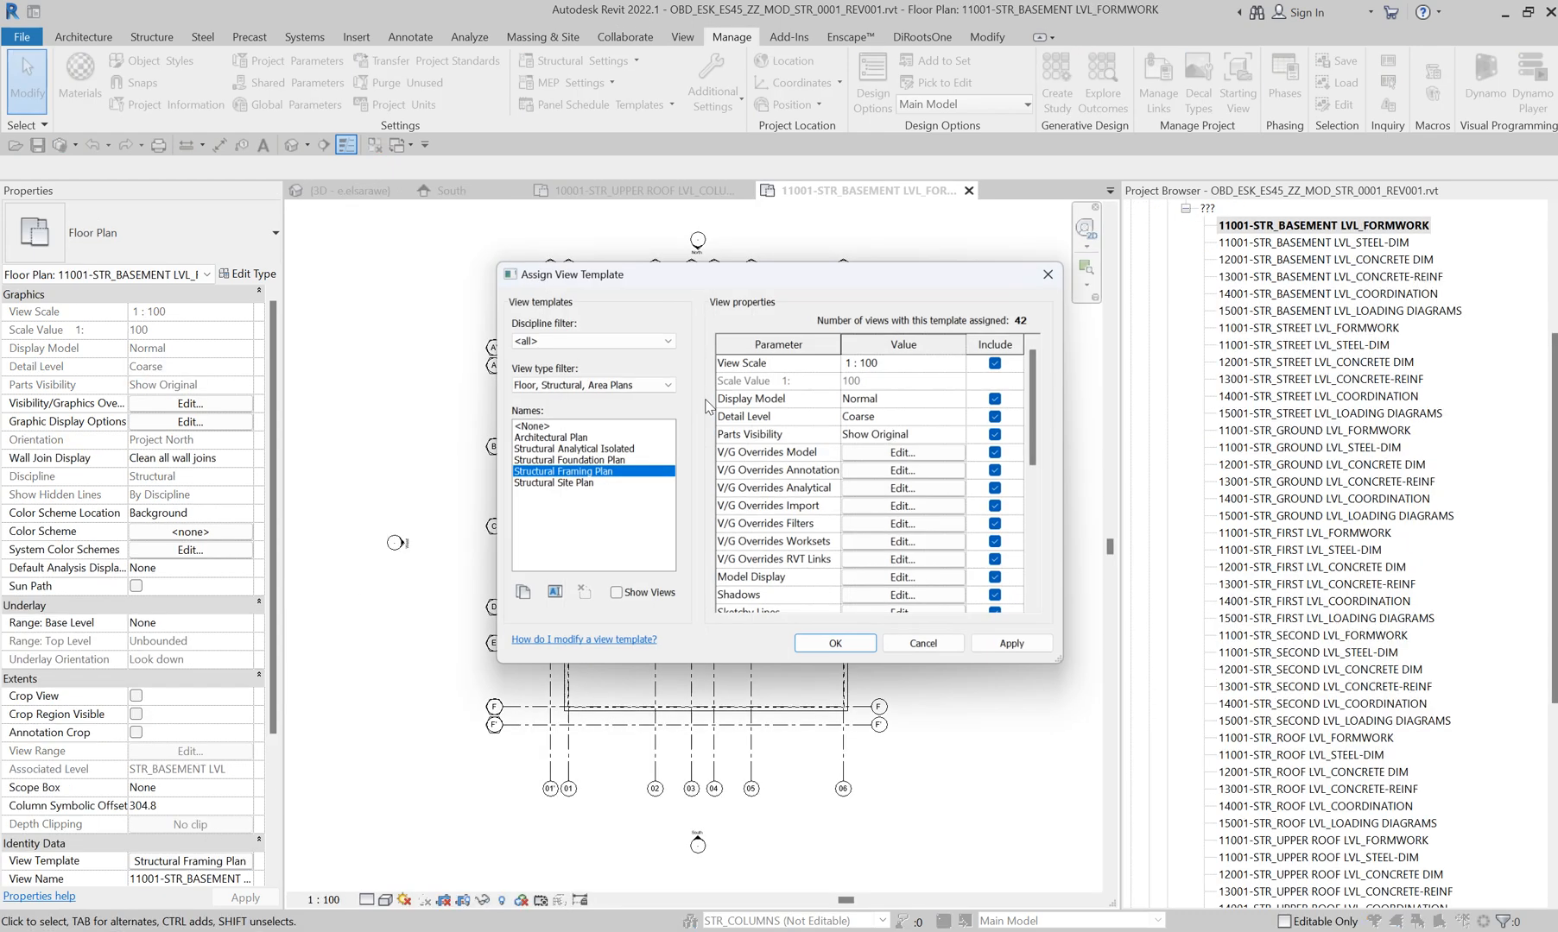
left_click(544, 426)
left_click(834, 644)
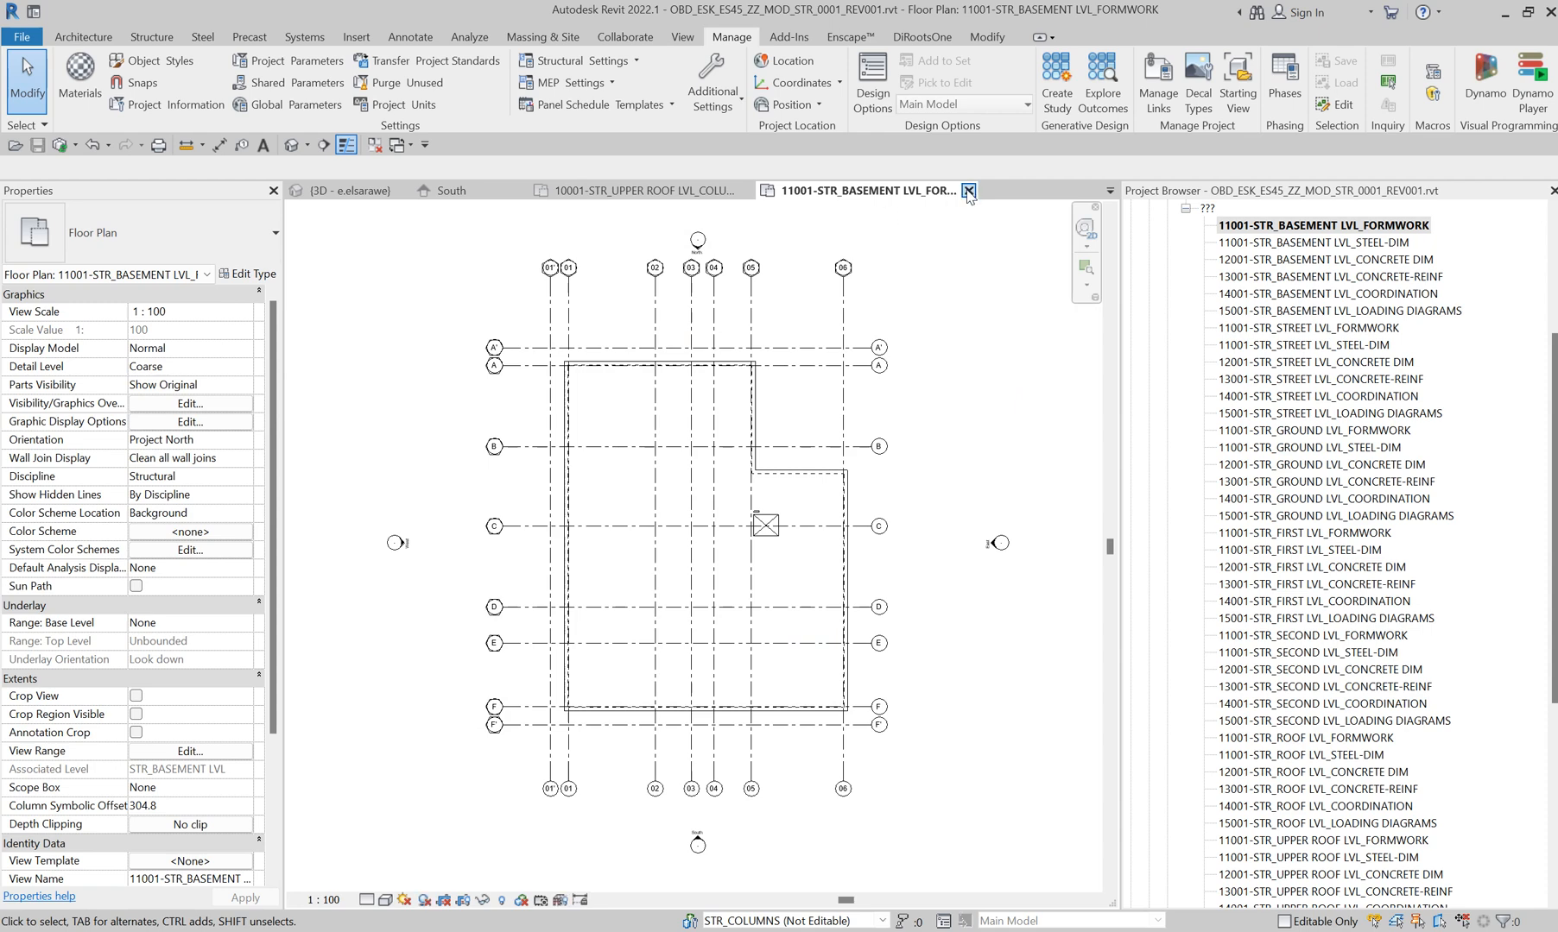
left_click(969, 189)
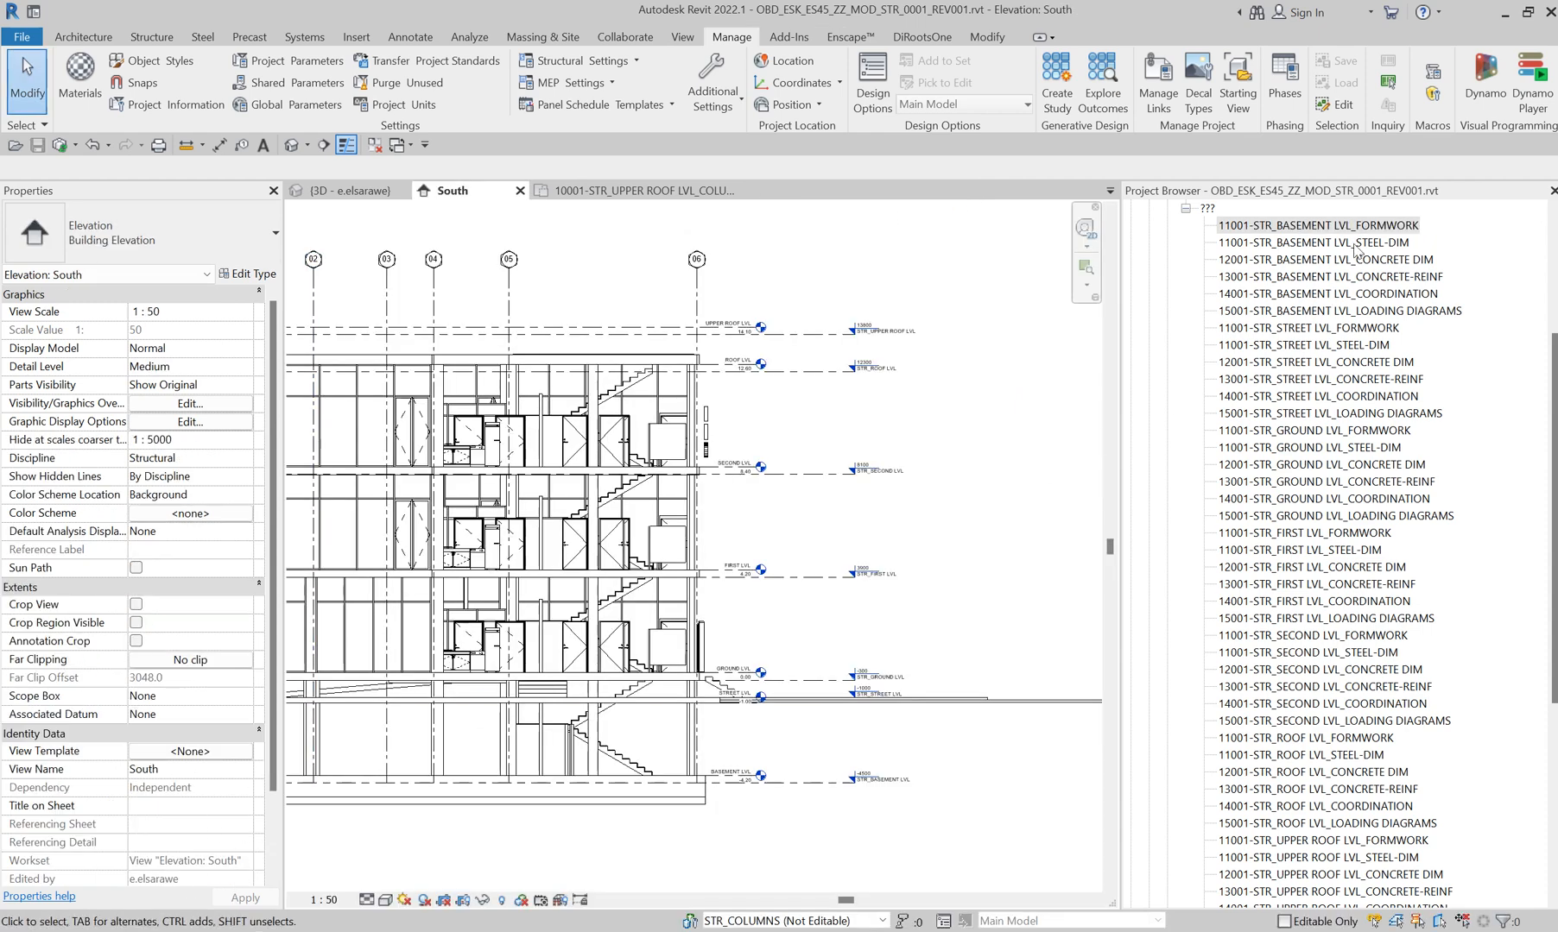
- Set the view template of the 11001-STR_BASEMENT LVL_STEEL-DIM floor plan to None
double_click(1353, 245)
left_click(231, 861)
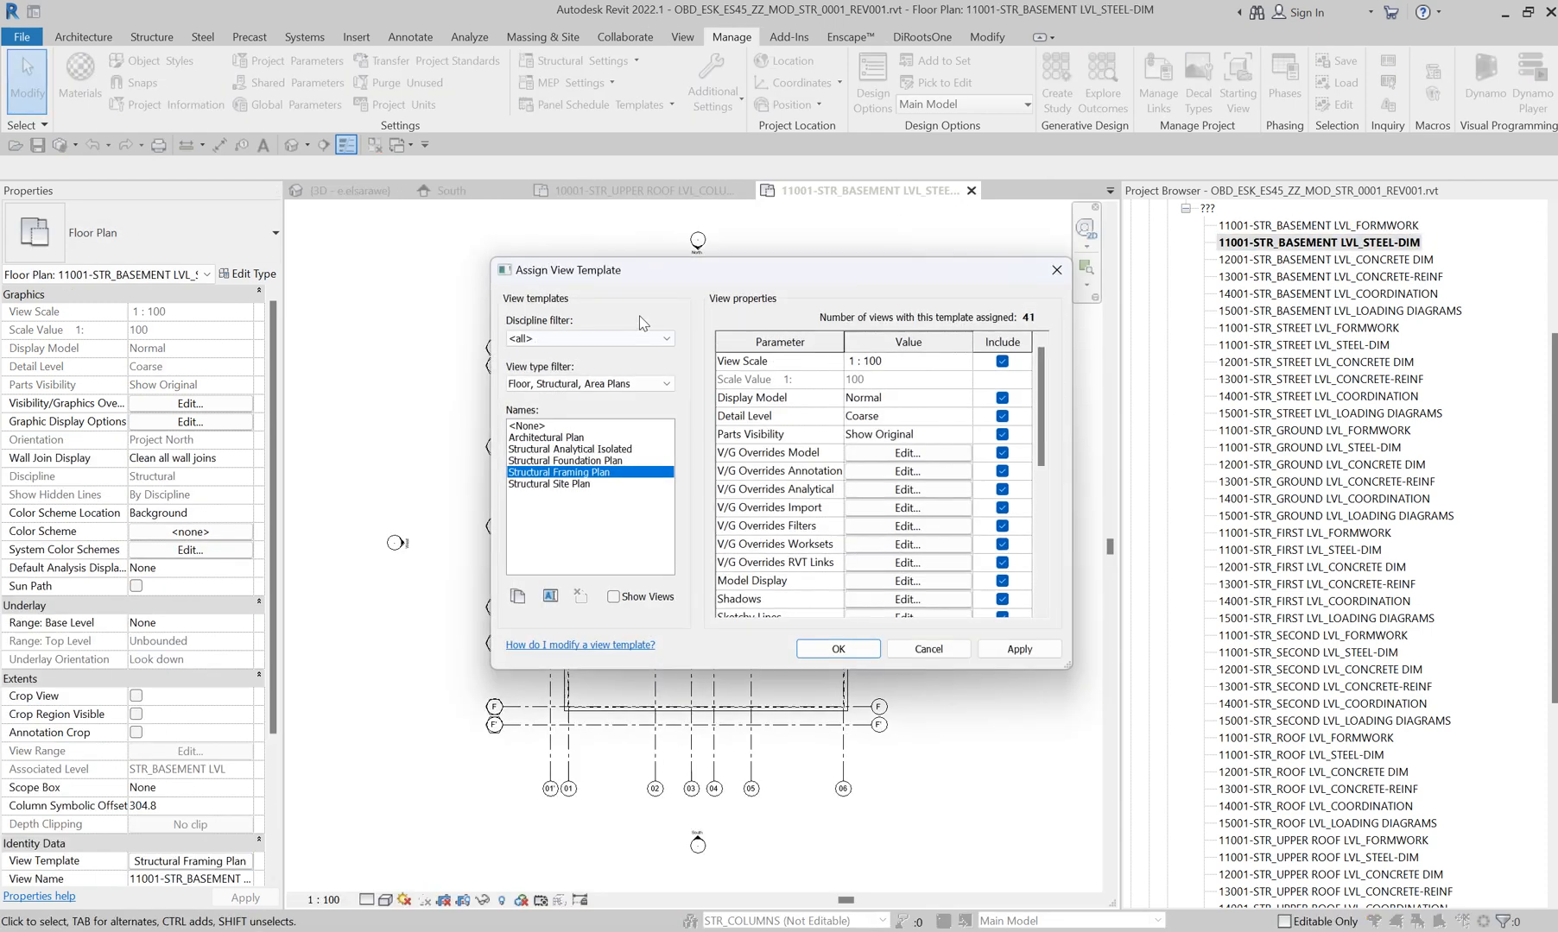
left_click(544, 423)
left_click(834, 644)
- Set the view template of 12001-STR_BASEMENT LVL_CONCRETE DIM to None, closing the other open floor plans
double_click(1331, 259)
left_click(843, 191)
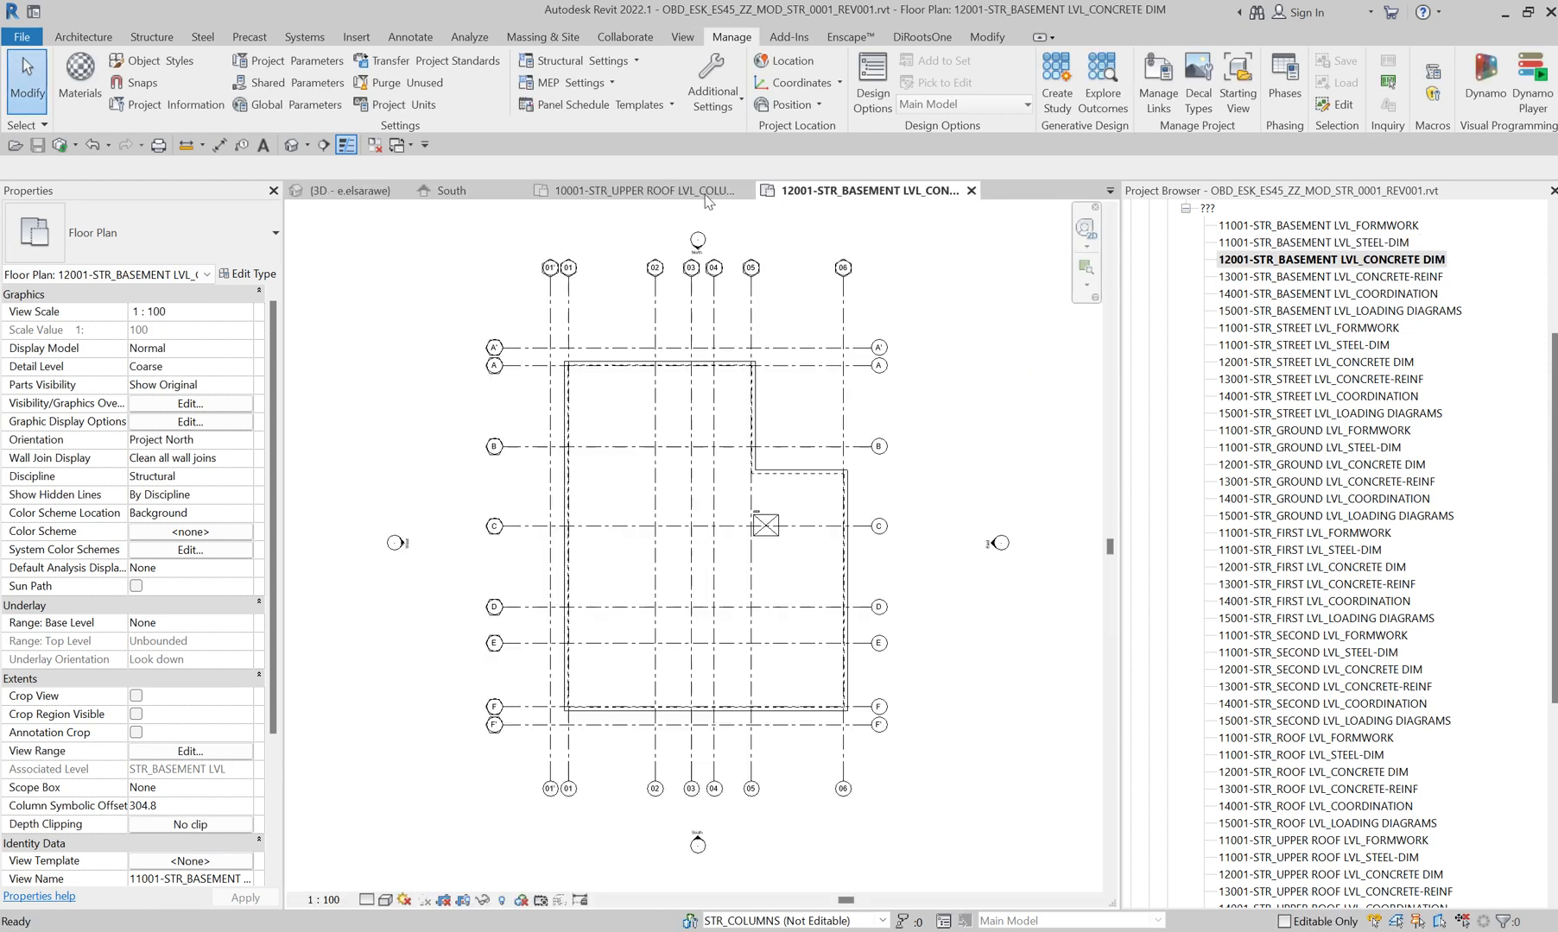
left_click(744, 191)
left_click(231, 861)
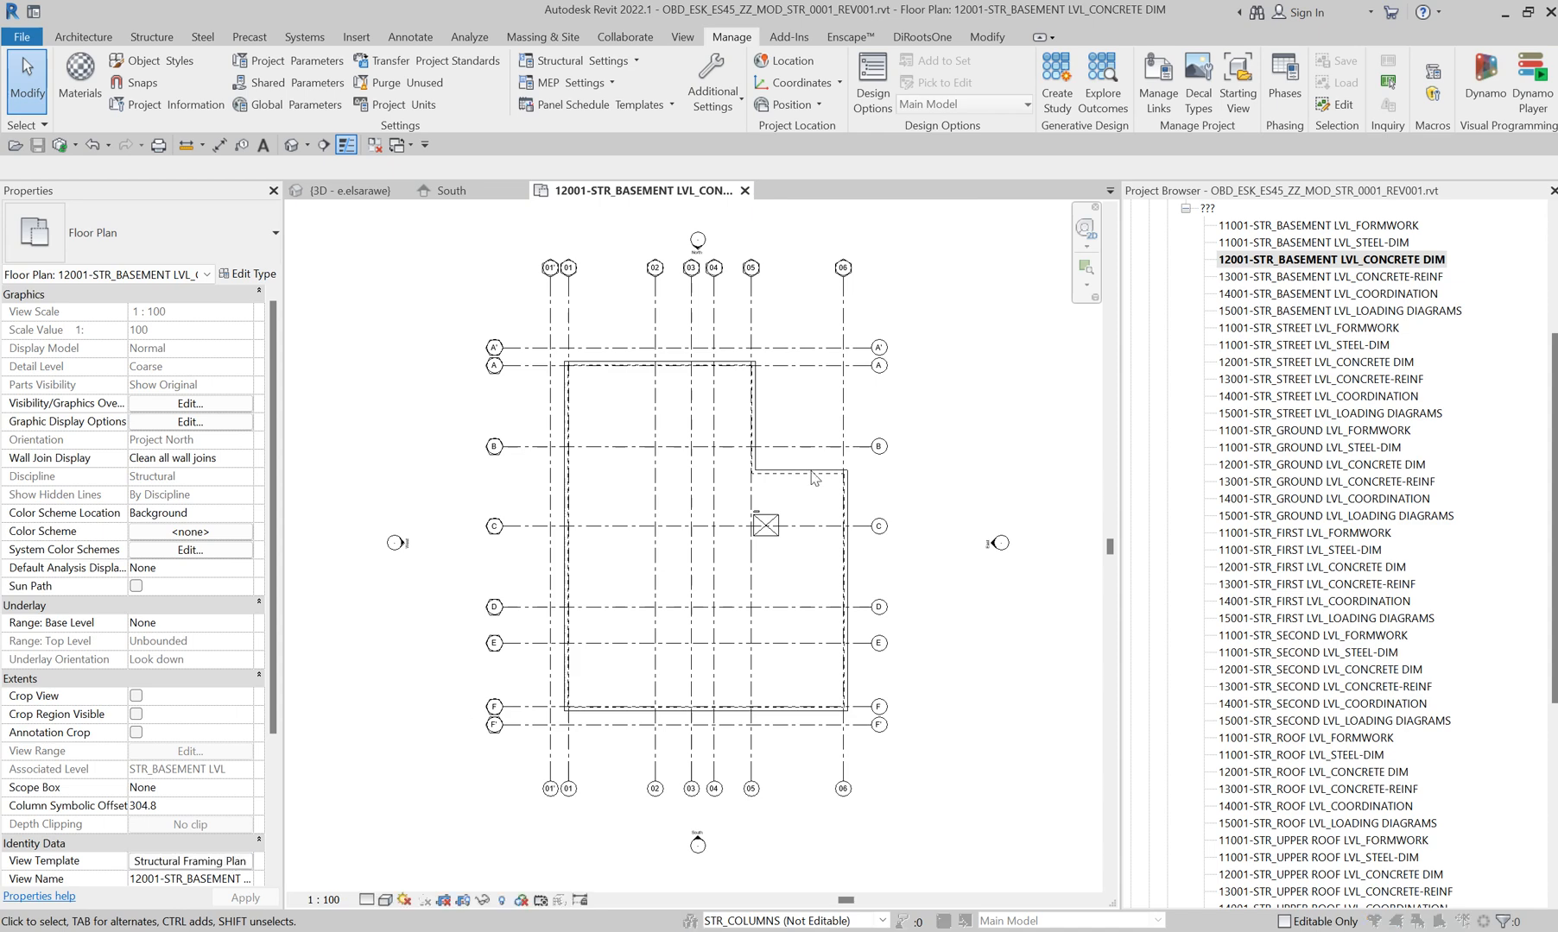
left_click(553, 425)
left_click(837, 649)
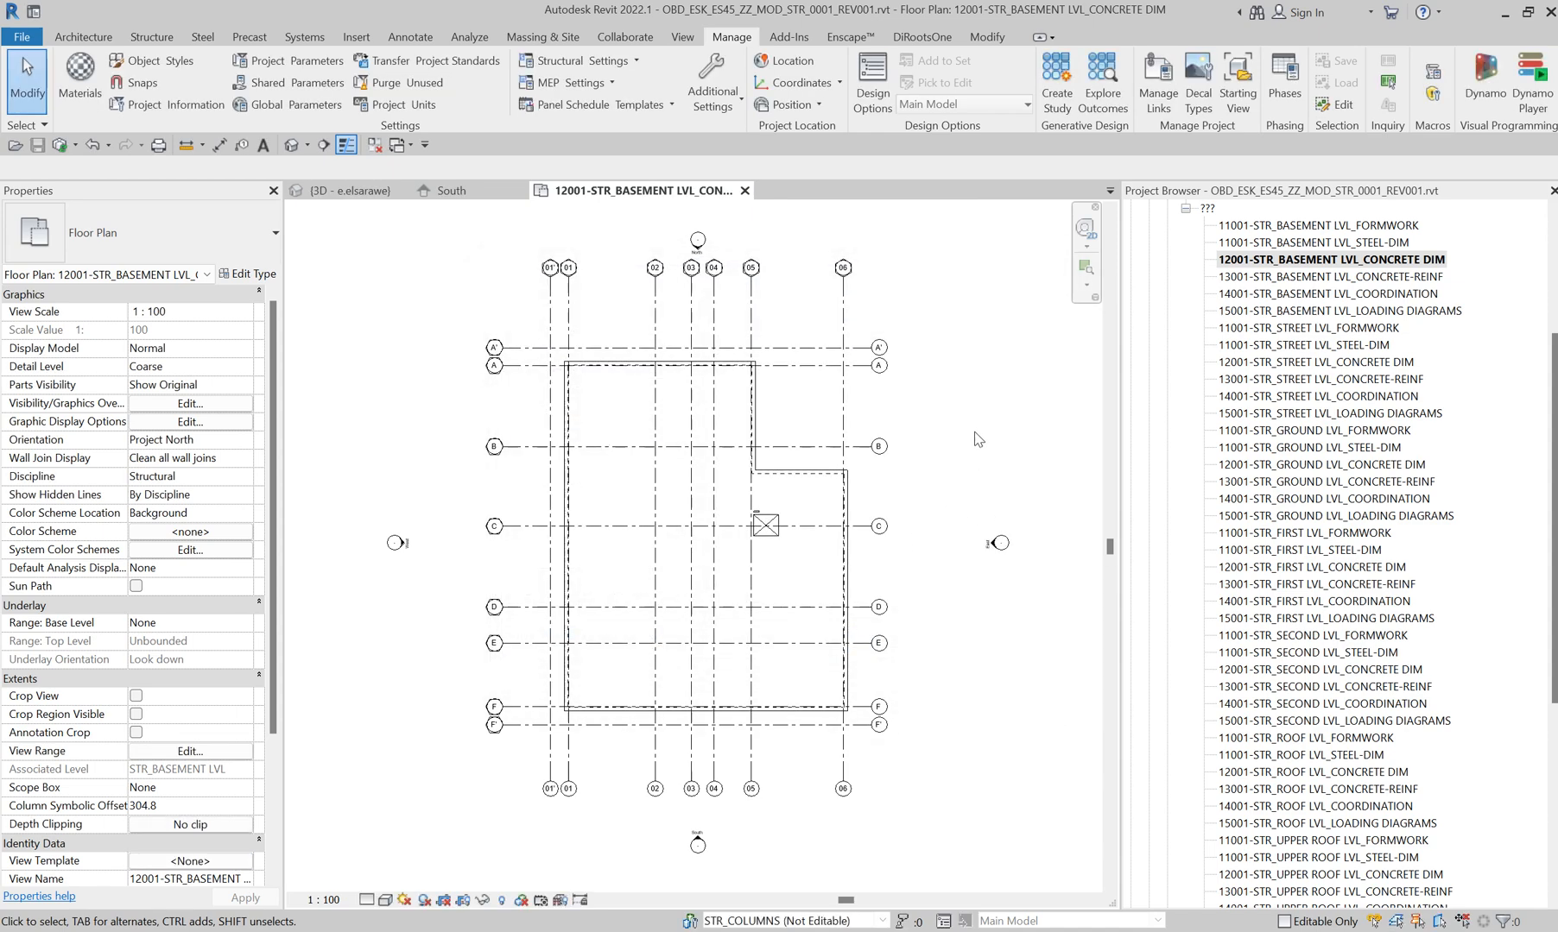